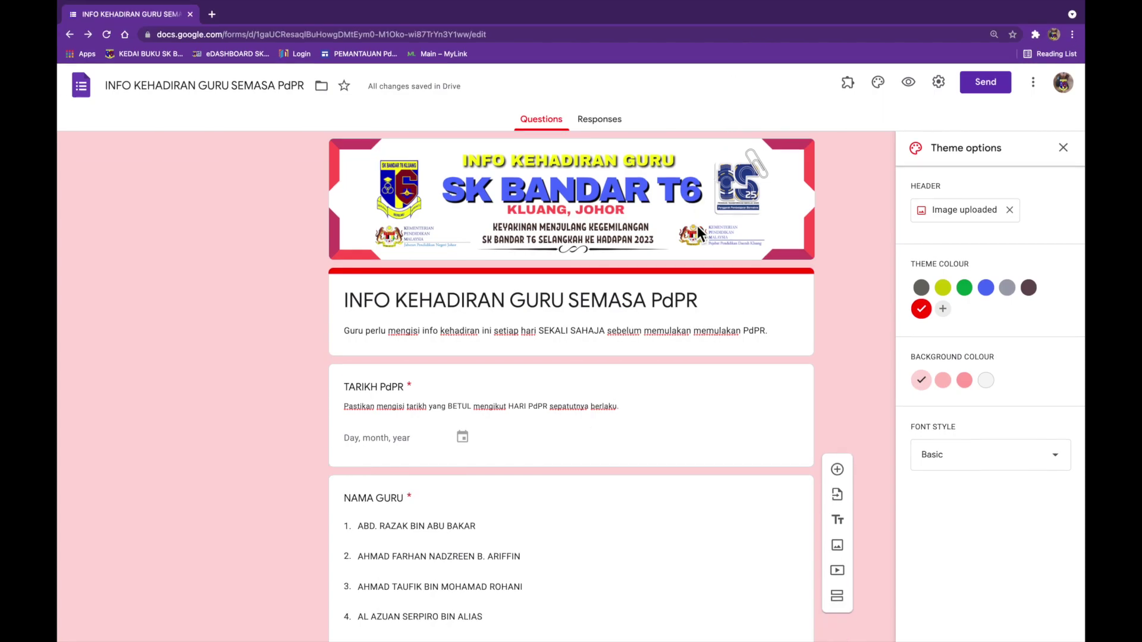
- Examine the attendance form's questions, from the header to INFO KEHADIRAN, and check its collected responses
{"action": "scroll", "coordinate": [688, 355], "scroll_direction": "down", "scroll_amount": 4}
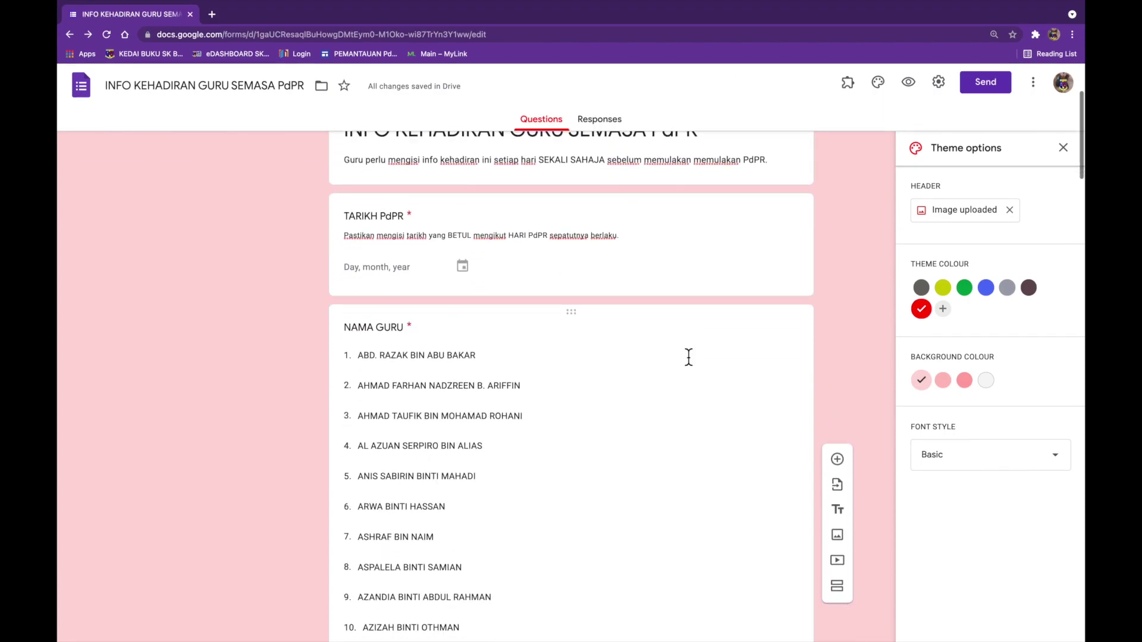
{"action": "scroll", "coordinate": [688, 357], "scroll_direction": "down", "scroll_amount": 20}
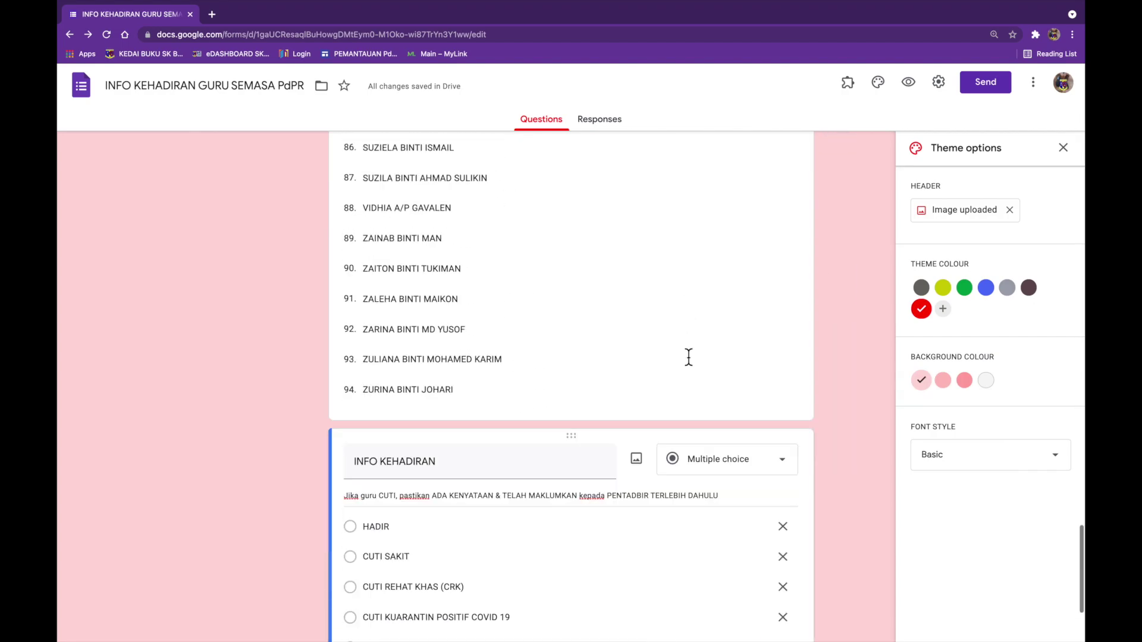
{"action": "scroll", "coordinate": [688, 356], "scroll_direction": "up", "scroll_amount": 15}
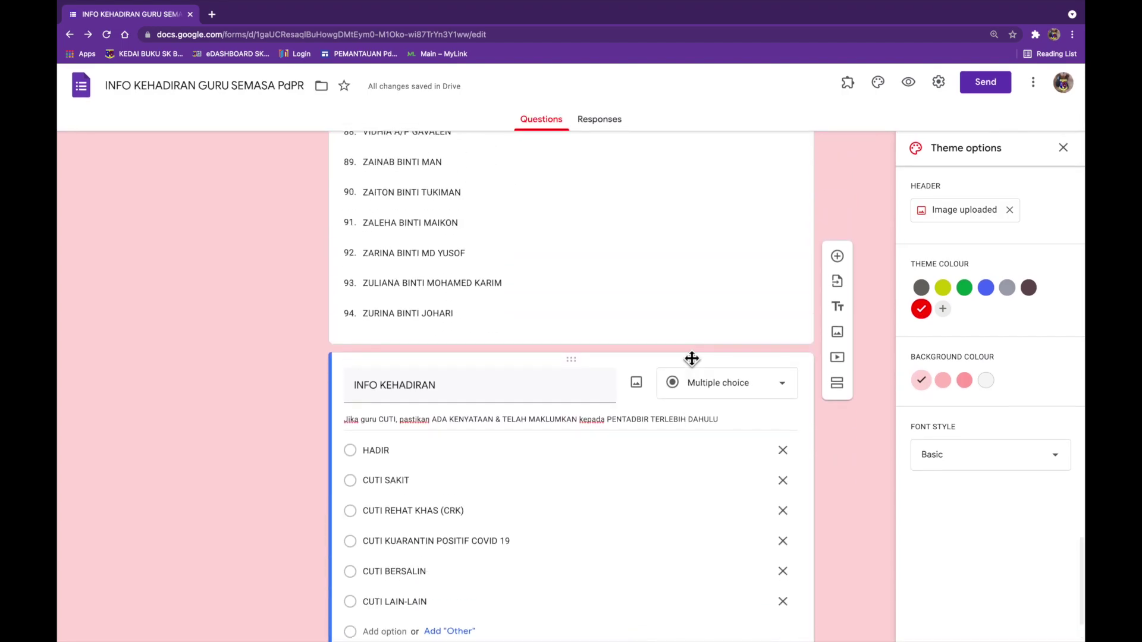
{"action": "scroll", "coordinate": [688, 361], "scroll_direction": "up", "scroll_amount": 20}
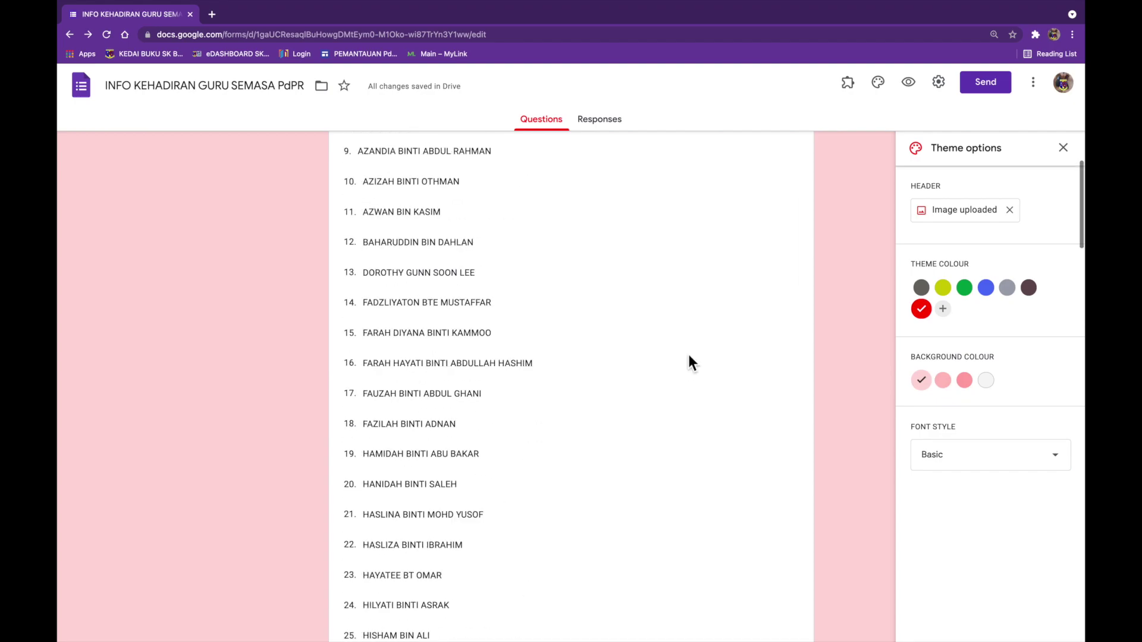
{"action": "scroll", "coordinate": [688, 356], "scroll_direction": "down", "scroll_amount": 1}
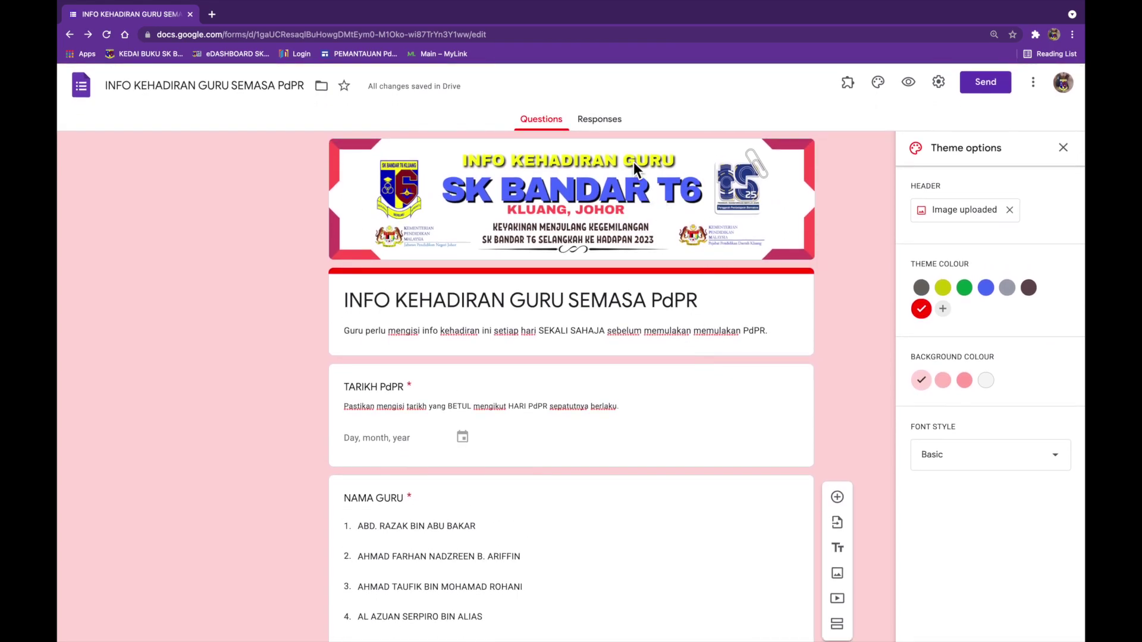
{"action": "left_click", "coordinate": [617, 127]}
{"action": "left_click", "coordinate": [559, 123]}
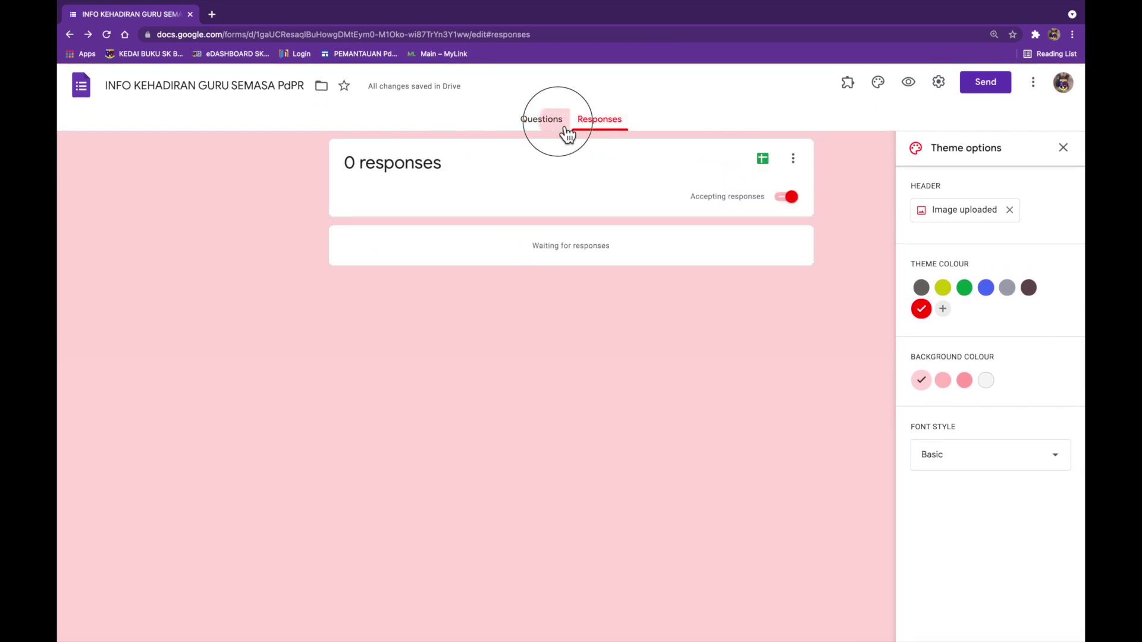
- View the respondent version of the form and the INFO KEHADIRAN GURU report in Data Studio, and close both
{"action": "left_click", "coordinate": [908, 82]}
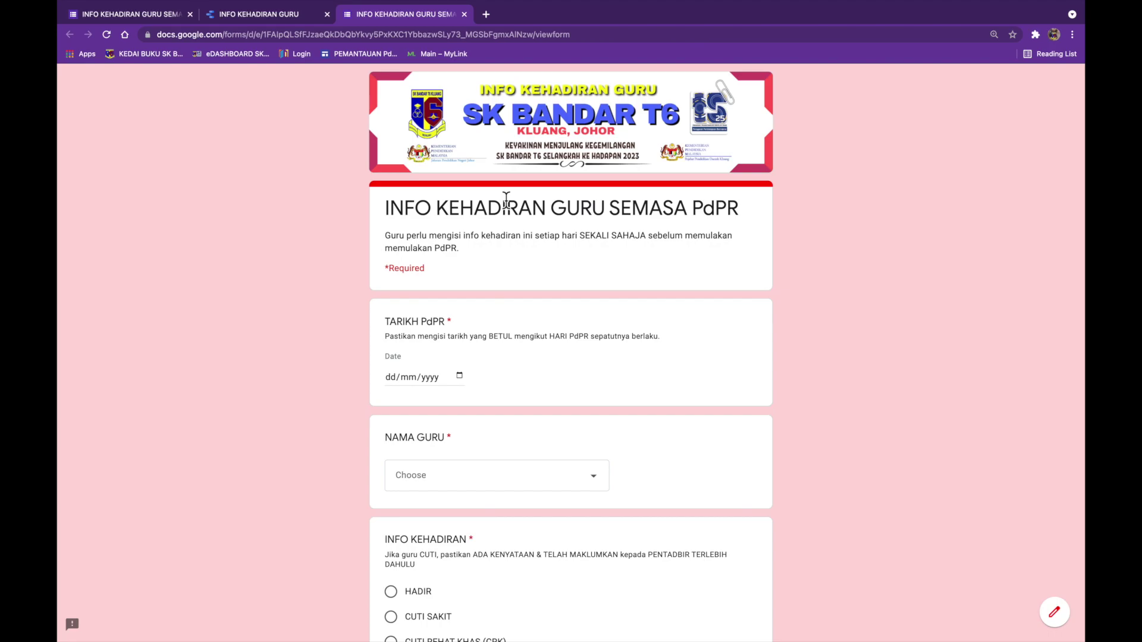
{"action": "left_click", "coordinate": [465, 18]}
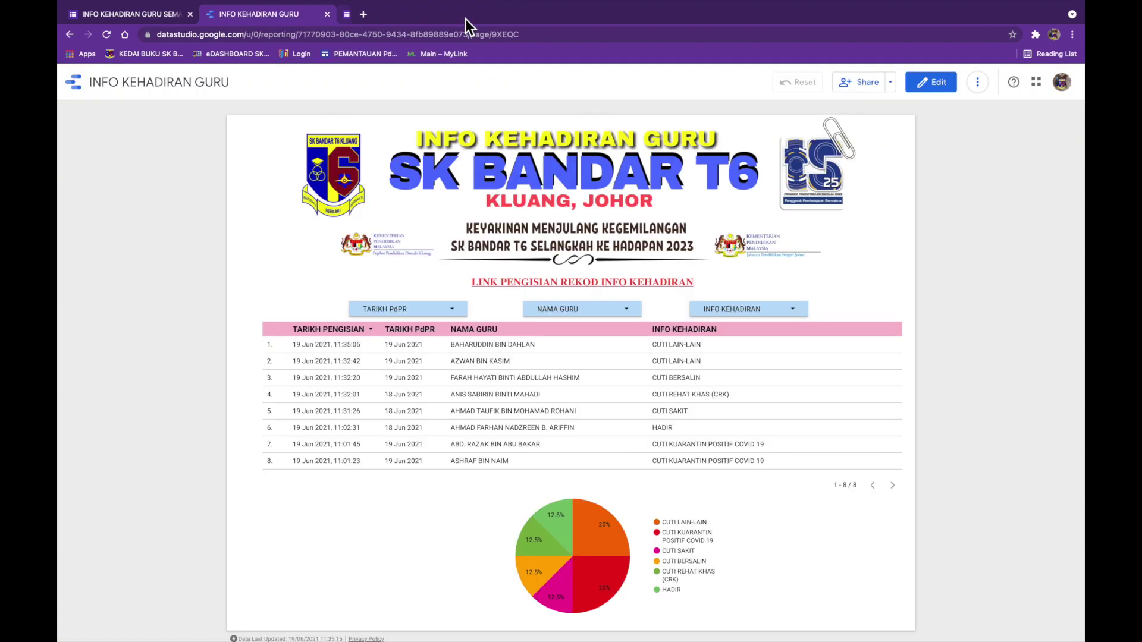
{"action": "left_click", "coordinate": [646, 284]}
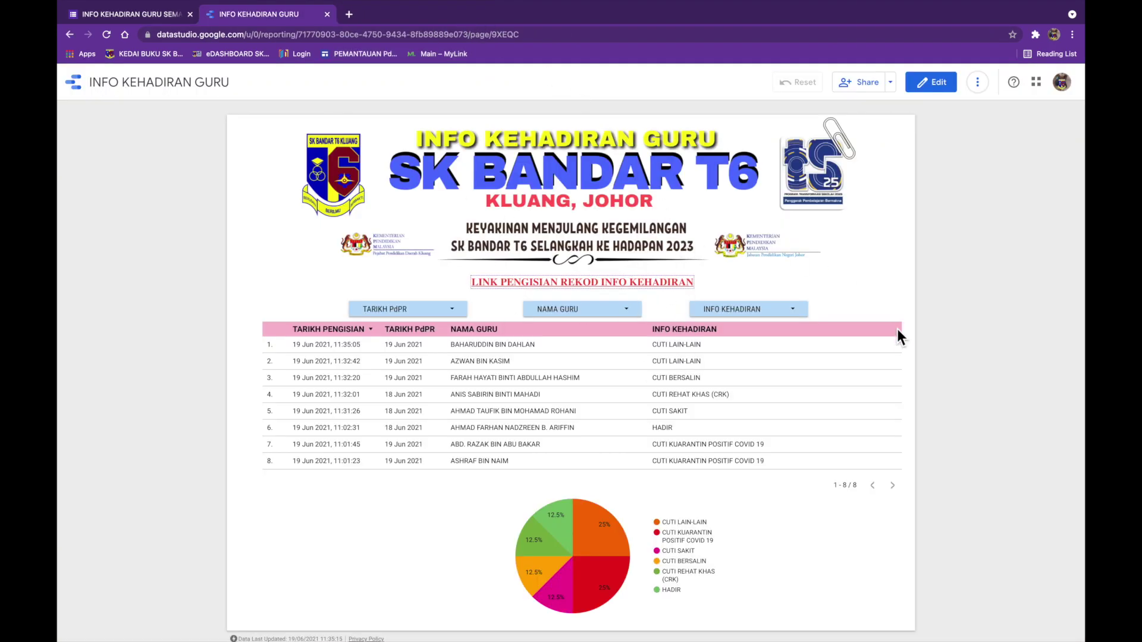
{"action": "mouse_move", "coordinate": [919, 10]}
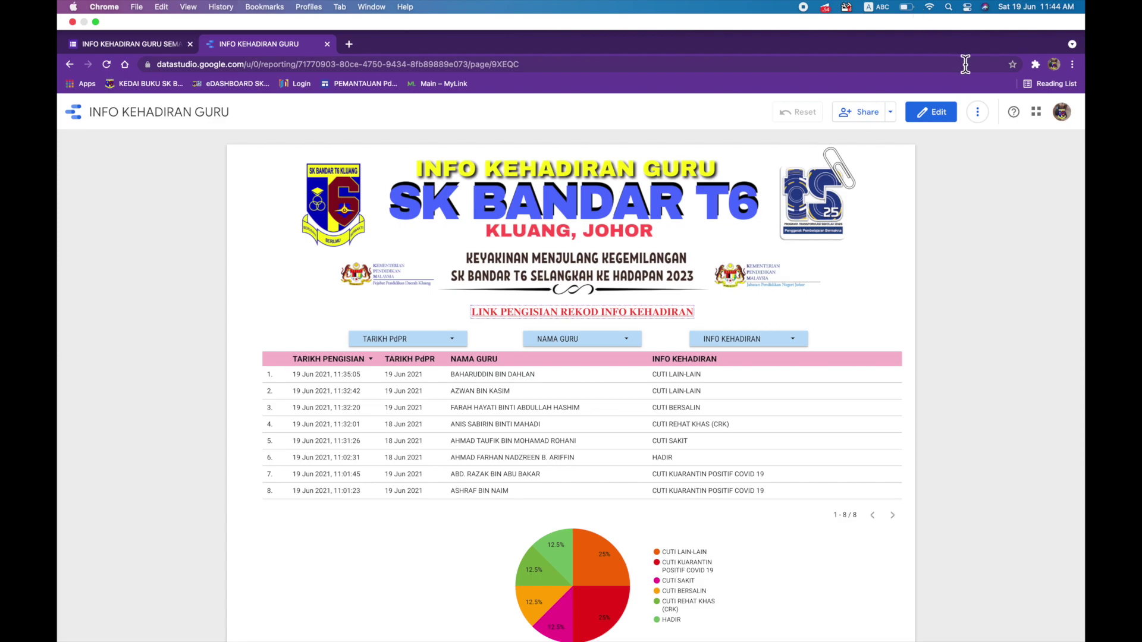
{"action": "key", "text": "super+w"}
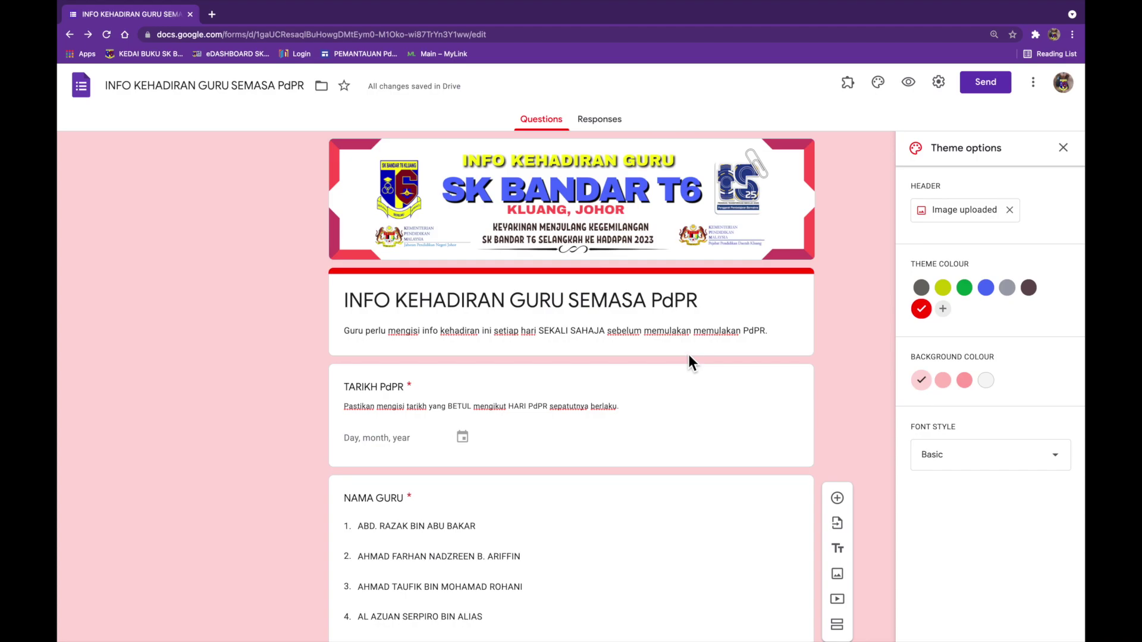
- Look through the form's date, teacher name and attendance questions again, and review its responses section
{"action": "scroll", "coordinate": [688, 357], "scroll_direction": "down", "scroll_amount": 5}
{"action": "scroll", "coordinate": [688, 357], "scroll_direction": "down", "scroll_amount": 20}
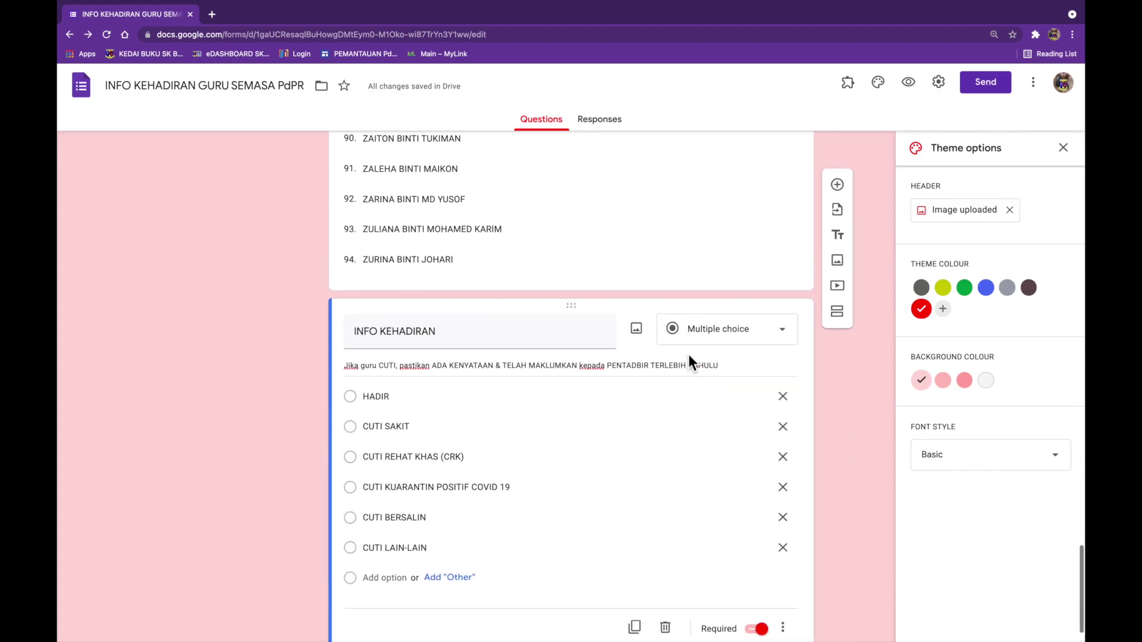
{"action": "scroll", "coordinate": [689, 357], "scroll_direction": "up", "scroll_amount": 8}
{"action": "scroll", "coordinate": [690, 360], "scroll_direction": "up", "scroll_amount": 20}
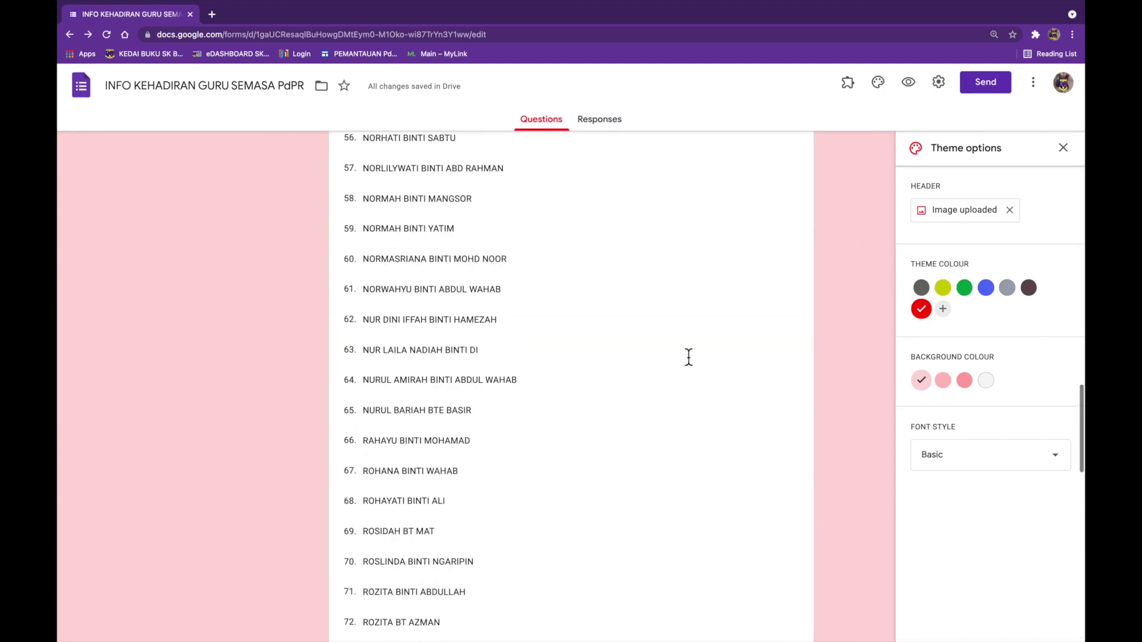
{"action": "scroll", "coordinate": [688, 357], "scroll_direction": "up", "scroll_amount": 8}
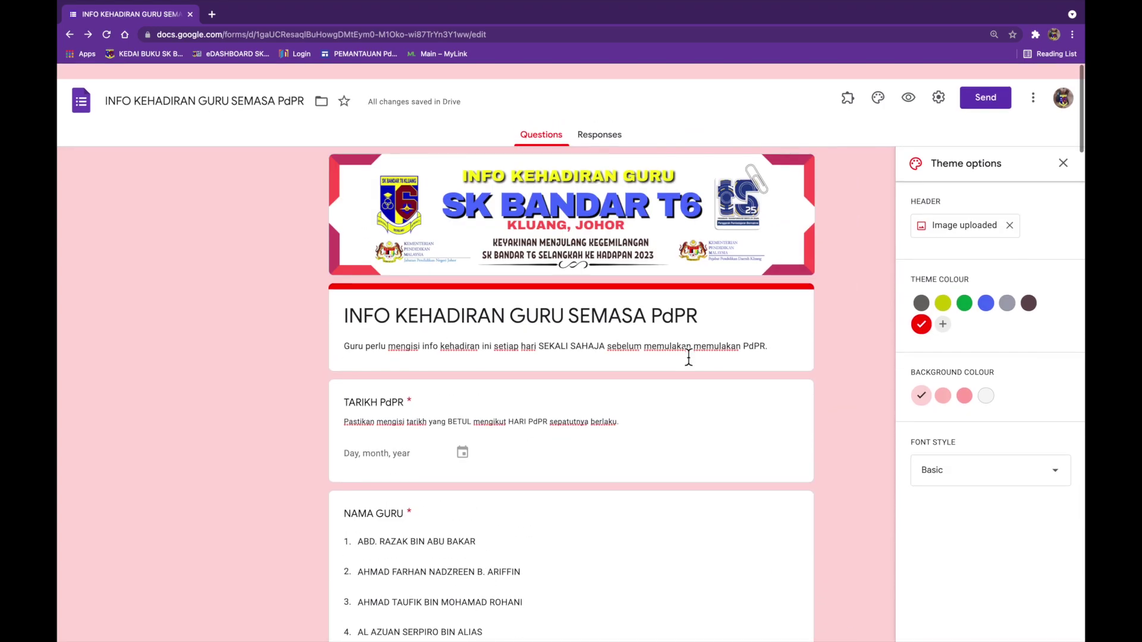
{"action": "left_click", "coordinate": [614, 126]}
{"action": "left_click", "coordinate": [565, 128]}
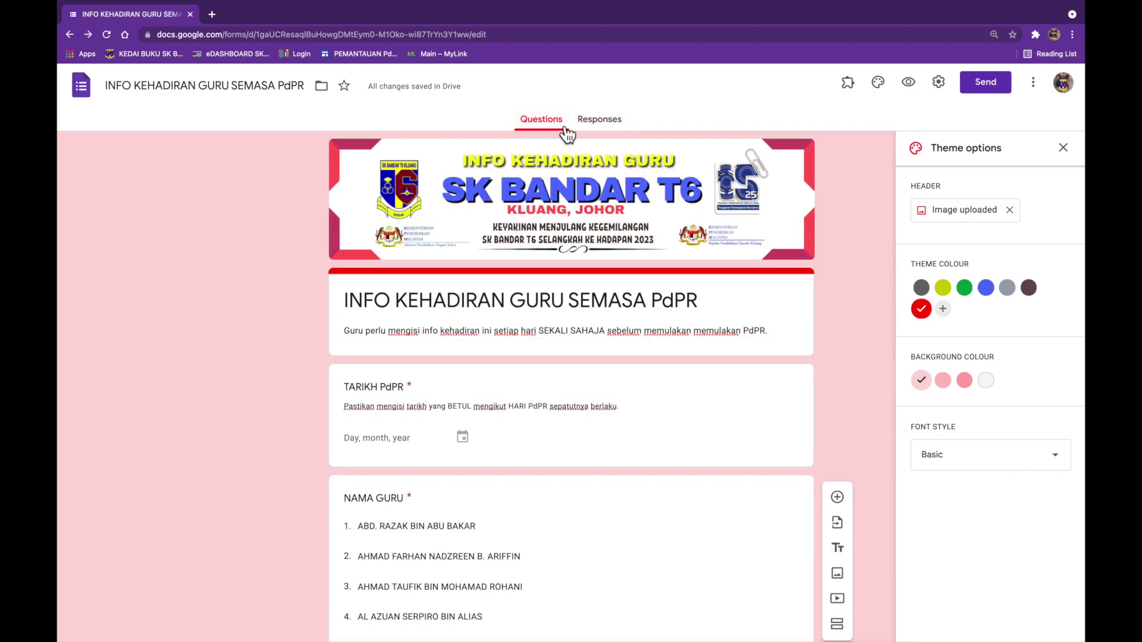
- Submit a test response through the form preview with date 19/06/2021, the seventh listed teacher and CUTI KUARANTIN POSITIF COVID 19
{"action": "left_click", "coordinate": [916, 89]}
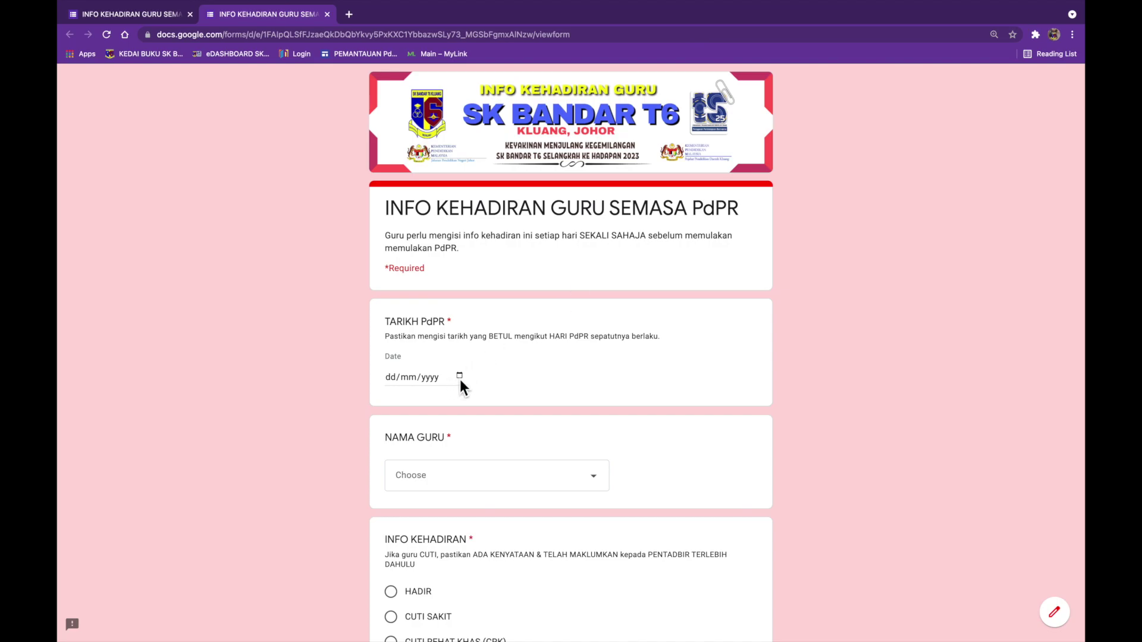
{"action": "left_click", "coordinate": [459, 376]}
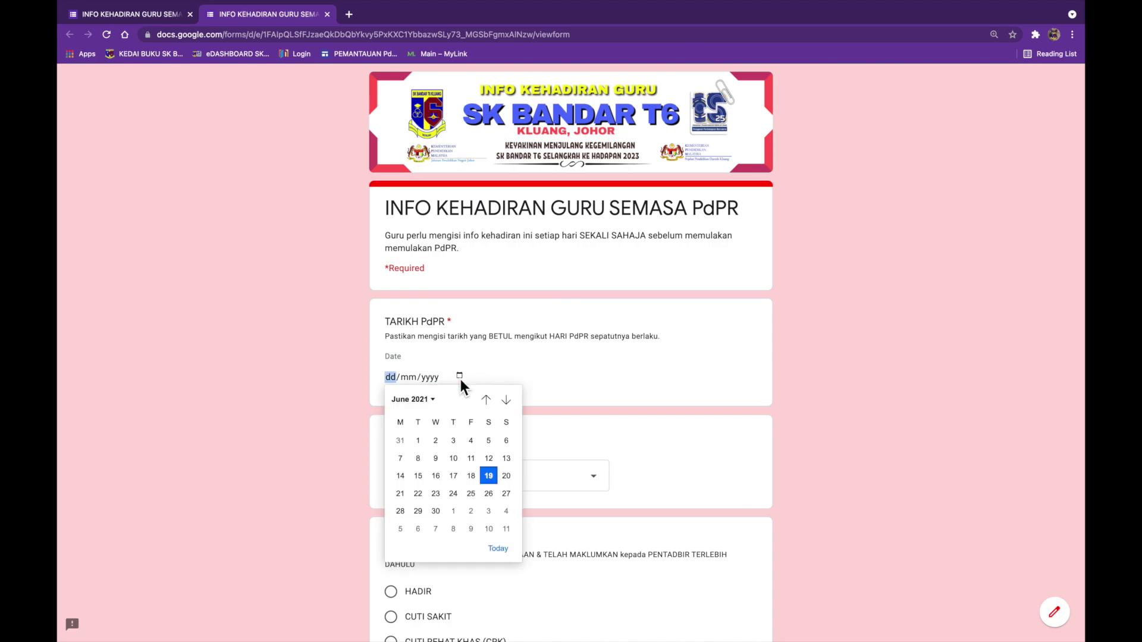
{"action": "left_click", "coordinate": [490, 477]}
{"action": "left_click", "coordinate": [499, 490]}
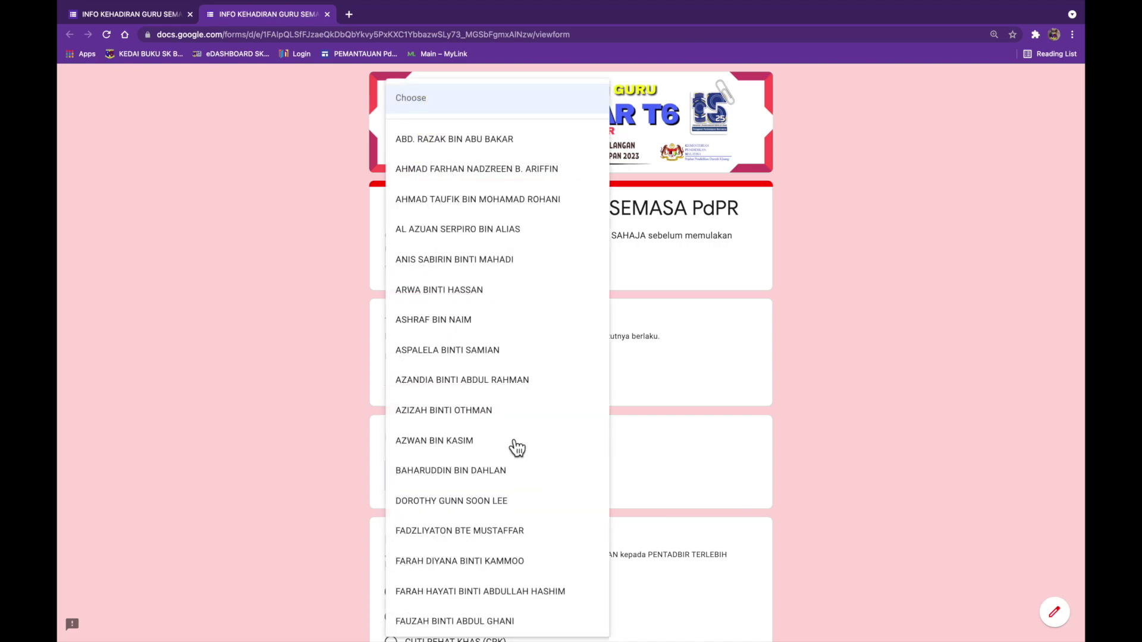
{"action": "left_click", "coordinate": [499, 322]}
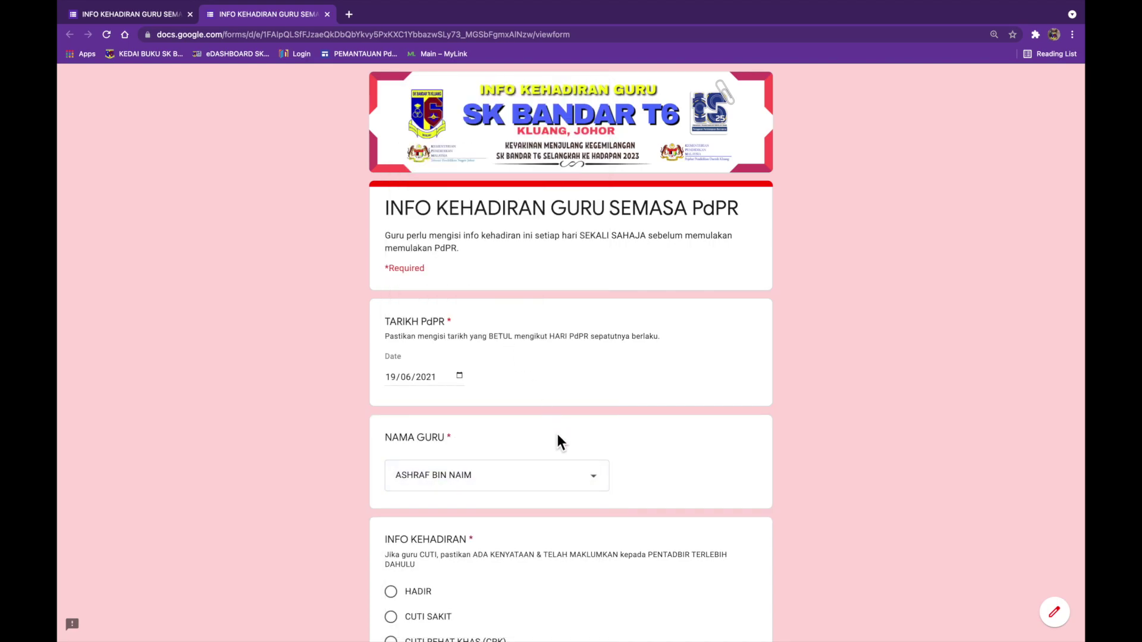
{"action": "scroll", "coordinate": [566, 505], "scroll_direction": "down", "scroll_amount": 3}
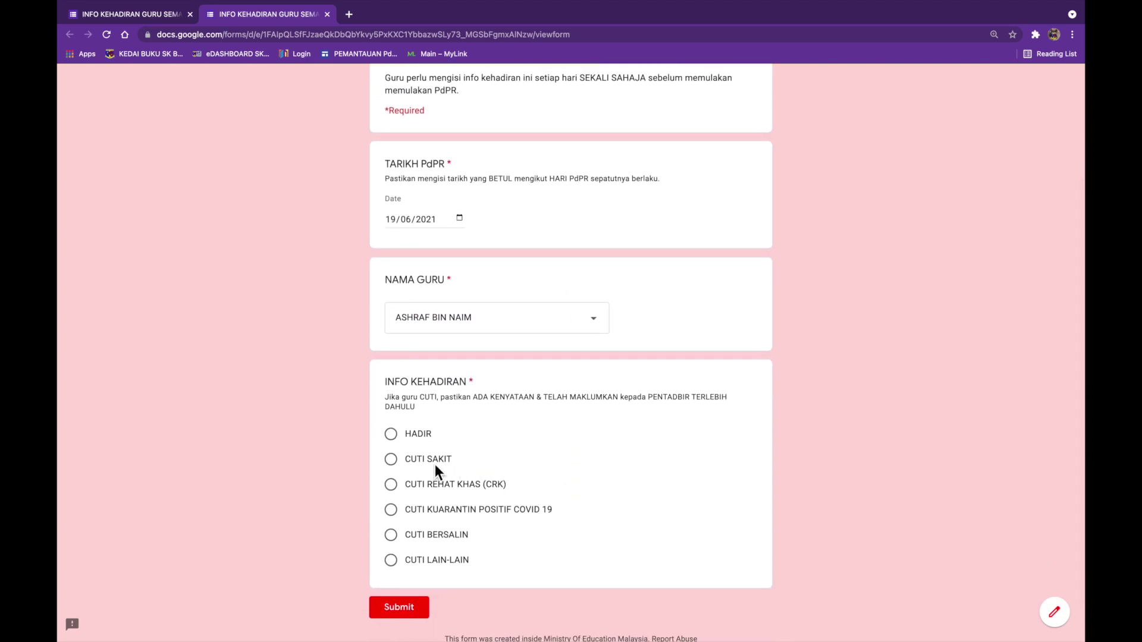
{"action": "left_click", "coordinate": [392, 509]}
{"action": "left_click", "coordinate": [414, 617]}
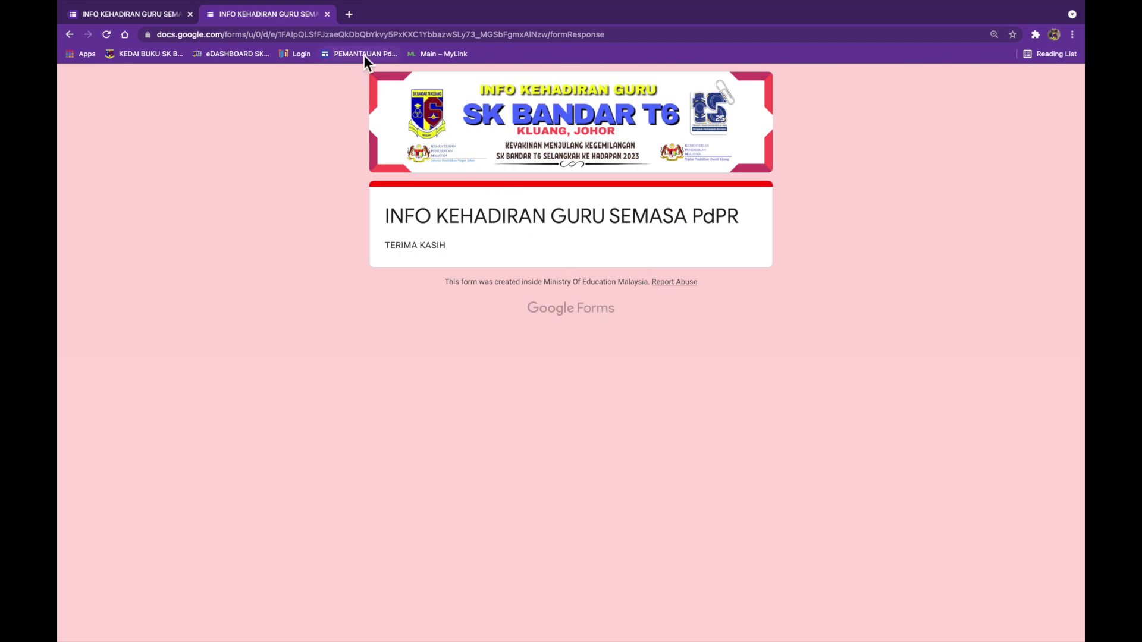
{"action": "left_click", "coordinate": [331, 16]}
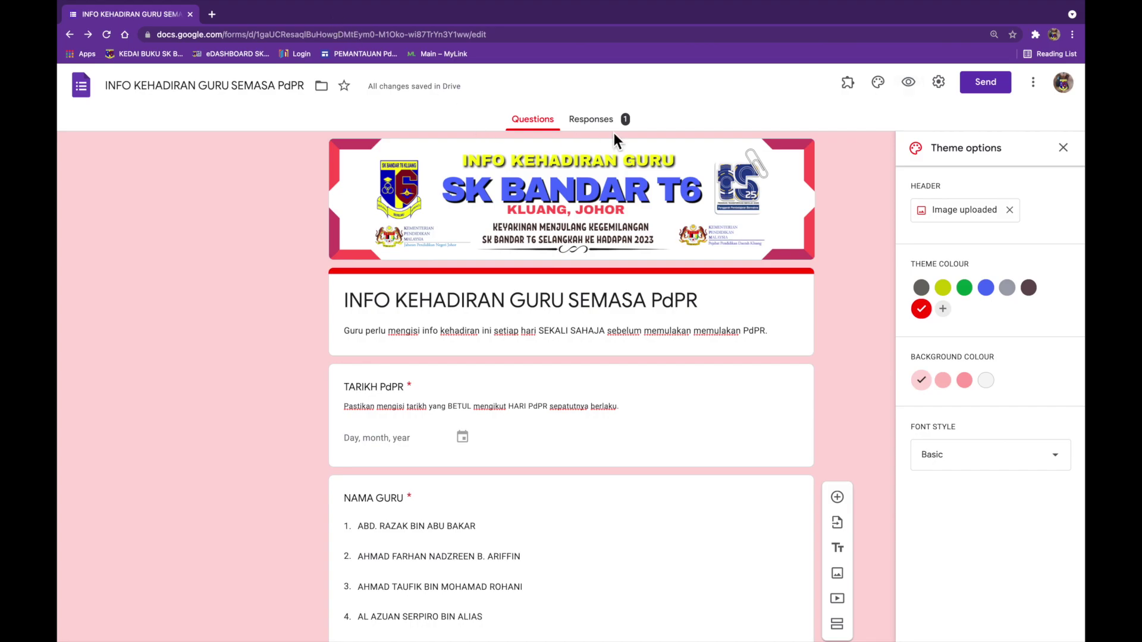
- Submit another preview response dated 19/06/2021 for the first listed teacher with attendance CUTI KUARANTIN POSITIF COVID 19
{"action": "left_click", "coordinate": [910, 84]}
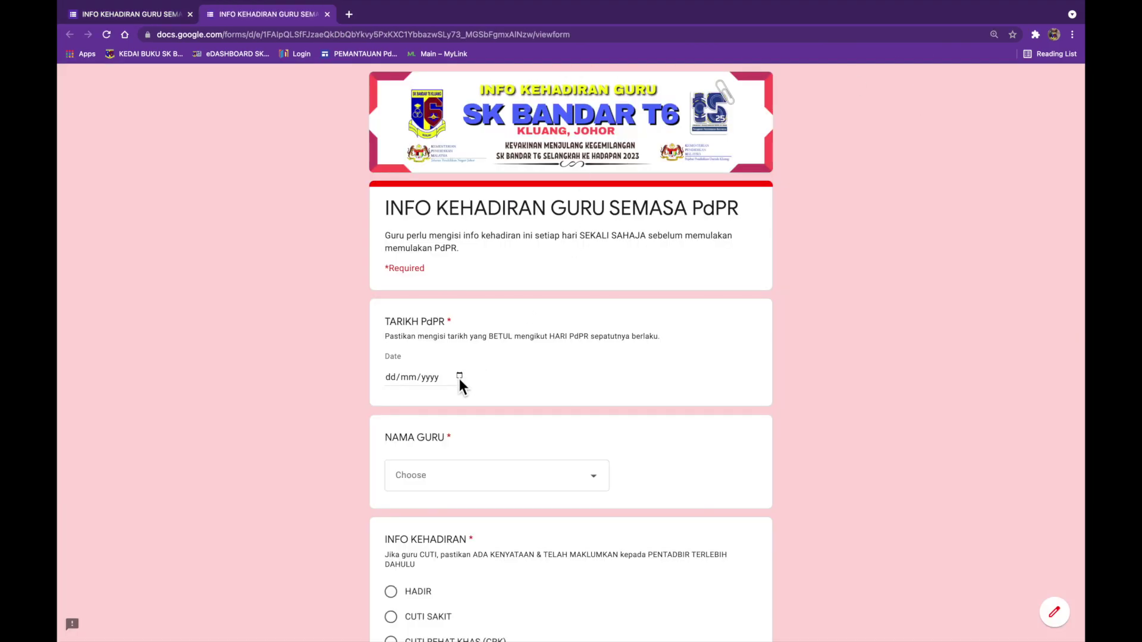
{"action": "left_click", "coordinate": [459, 376]}
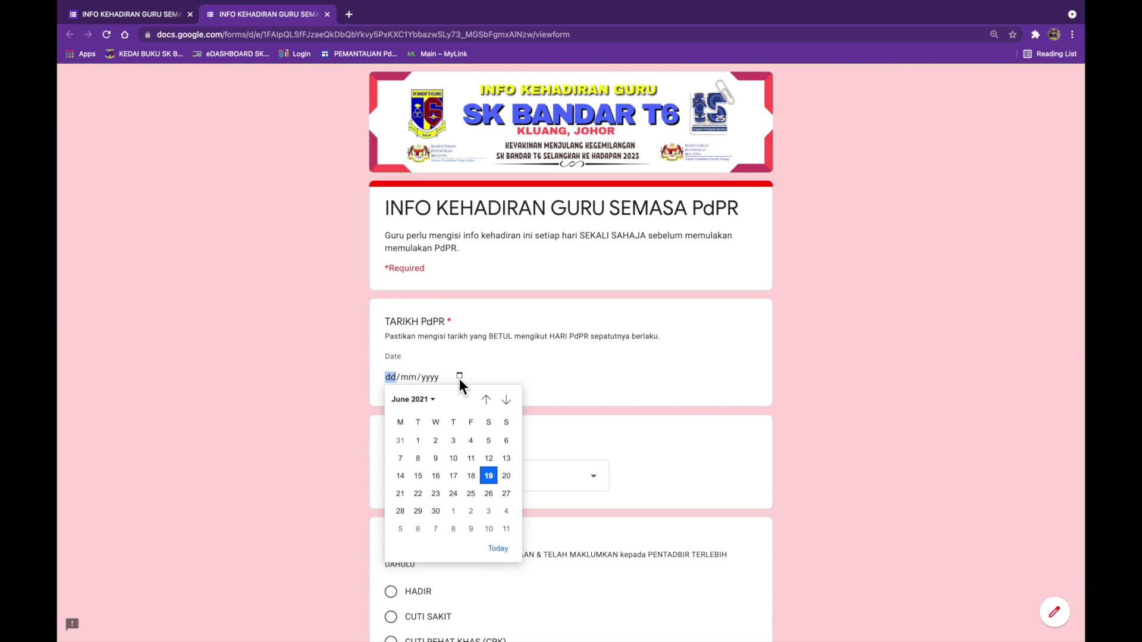
{"action": "left_click", "coordinate": [491, 480]}
{"action": "left_click", "coordinate": [607, 482]}
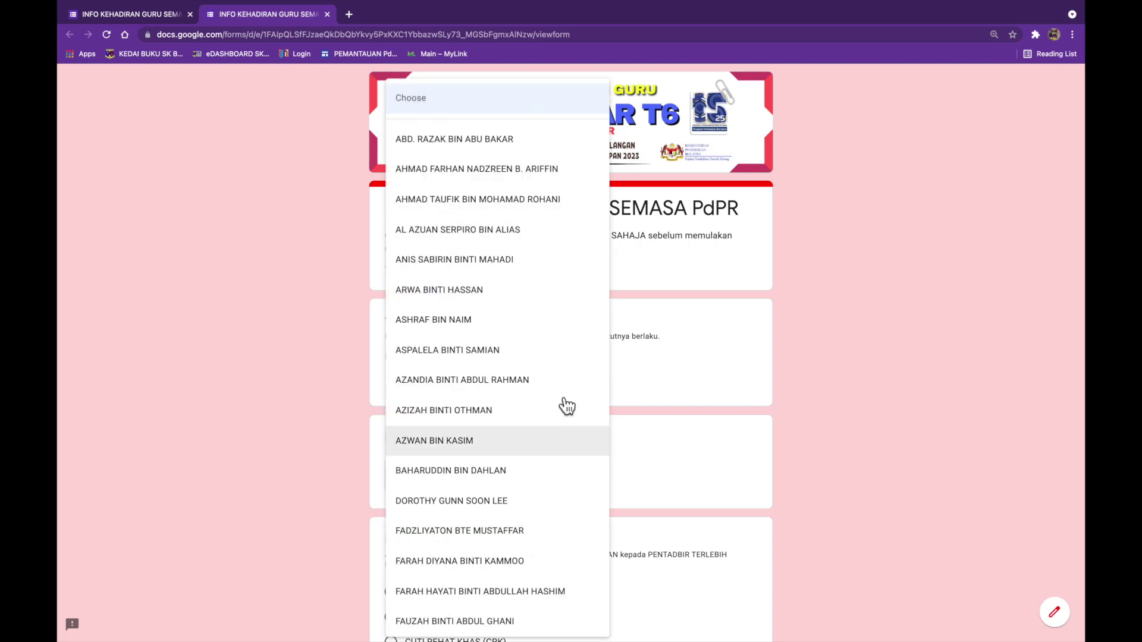
{"action": "left_click", "coordinate": [550, 139]}
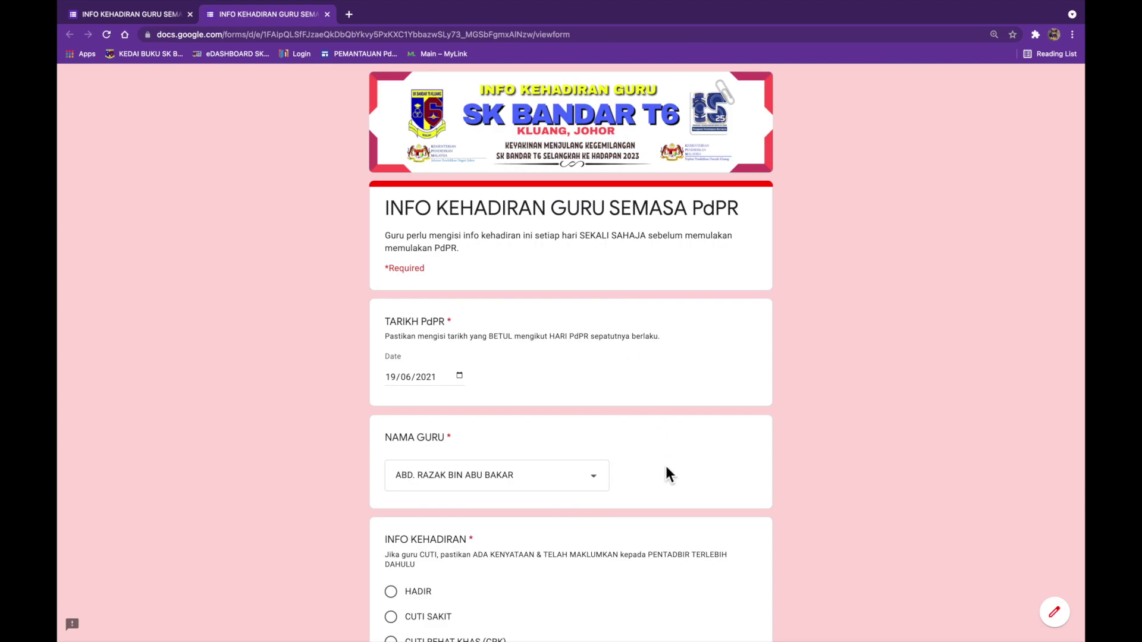
{"action": "scroll", "coordinate": [665, 466], "scroll_direction": "down", "scroll_amount": 3}
{"action": "left_click", "coordinate": [392, 526]}
{"action": "left_click", "coordinate": [413, 626]}
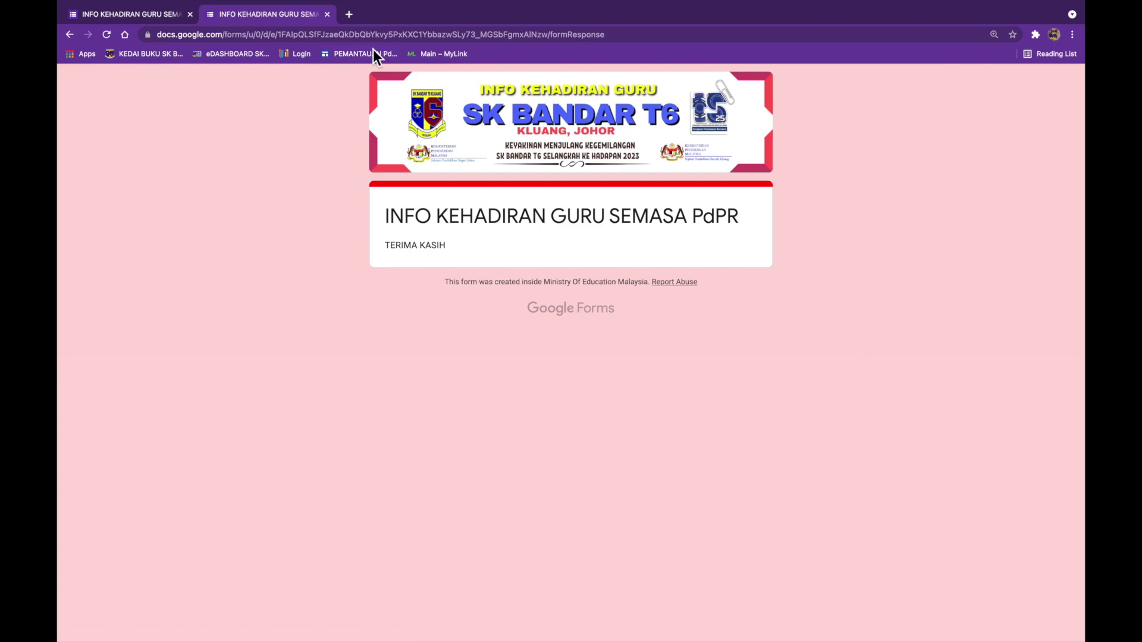
{"action": "left_click", "coordinate": [331, 18]}
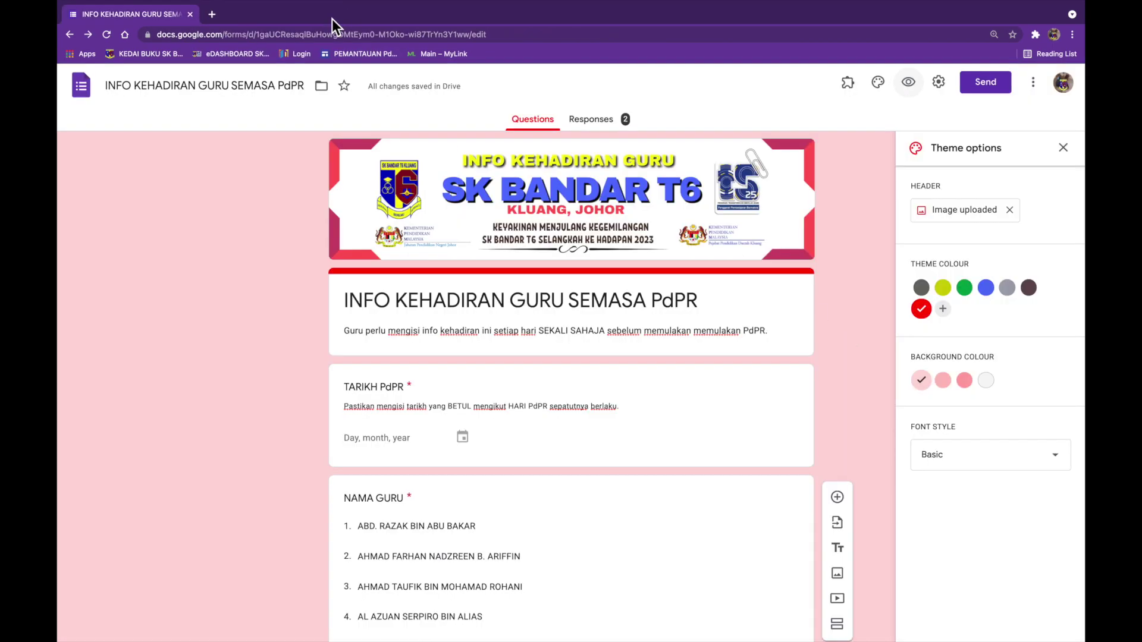
- Create a new spreadsheet as the destination for the form's responses
{"action": "left_click", "coordinate": [618, 124]}
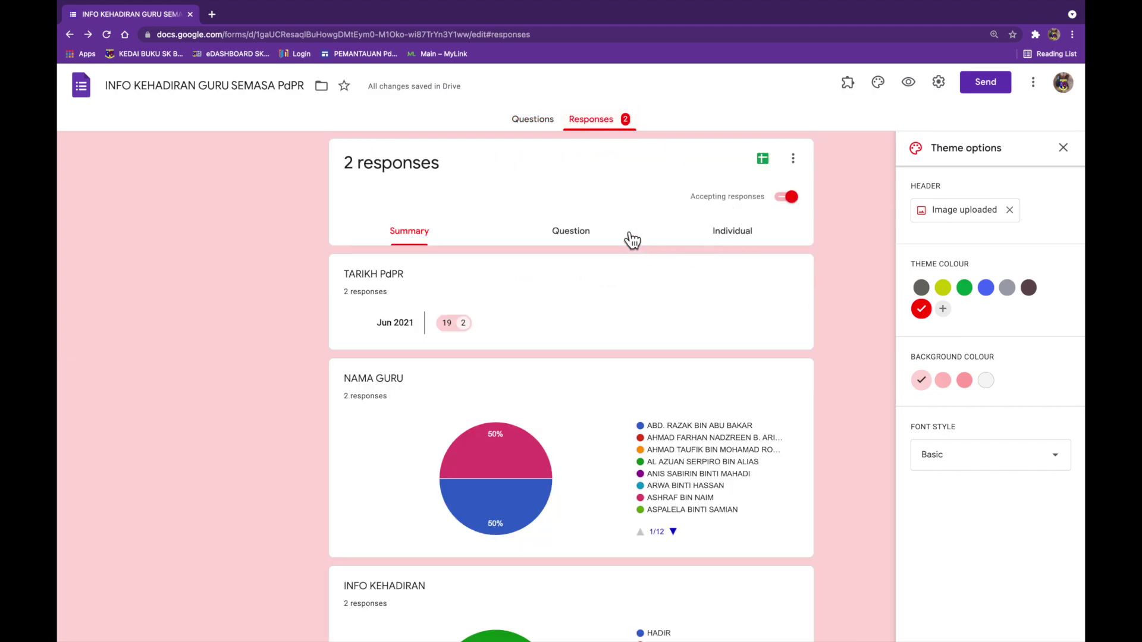
{"action": "left_click", "coordinate": [765, 160]}
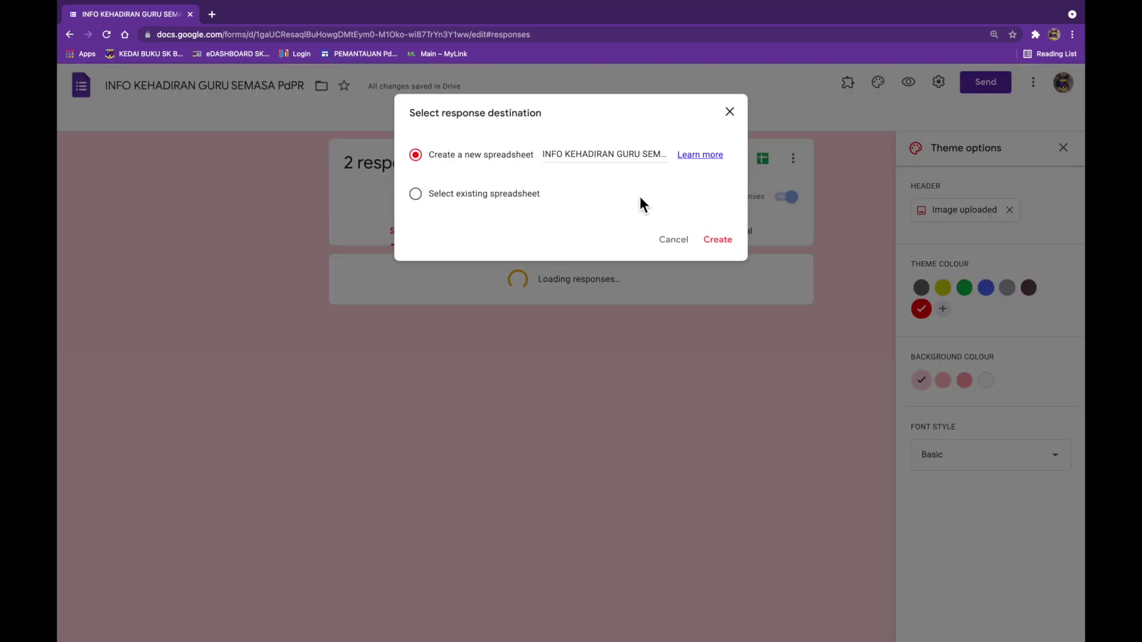
{"action": "left_click", "coordinate": [720, 248]}
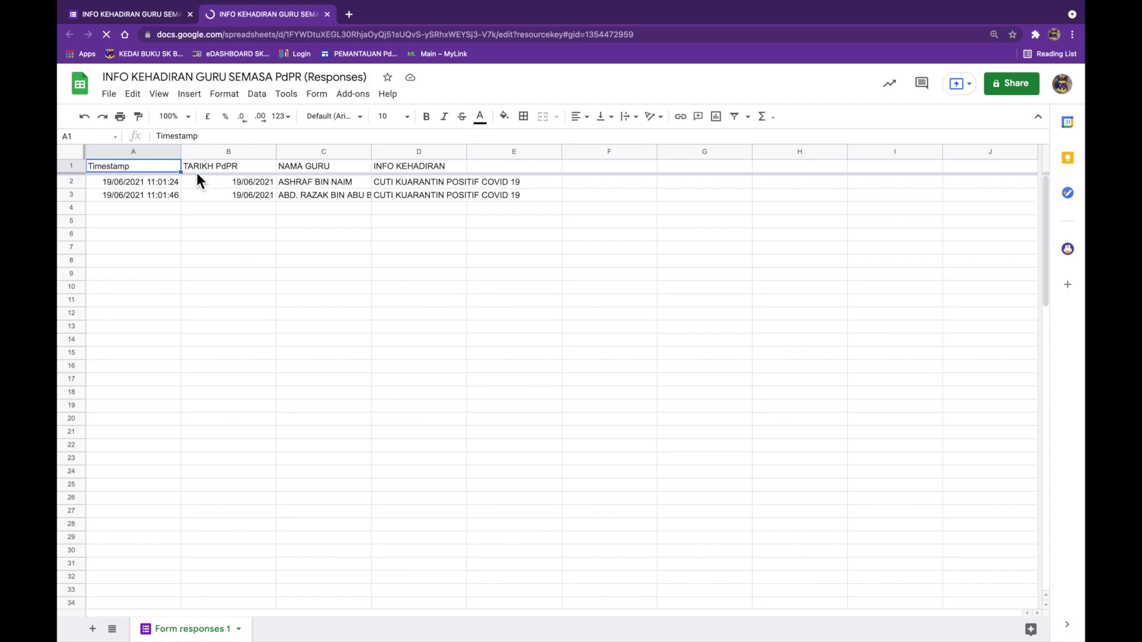
- Submit another preview response dated 18/06/2021 for the second listed teacher with attendance HADIR, and check it in the responses spreadsheet
{"action": "left_click", "coordinate": [166, 18]}
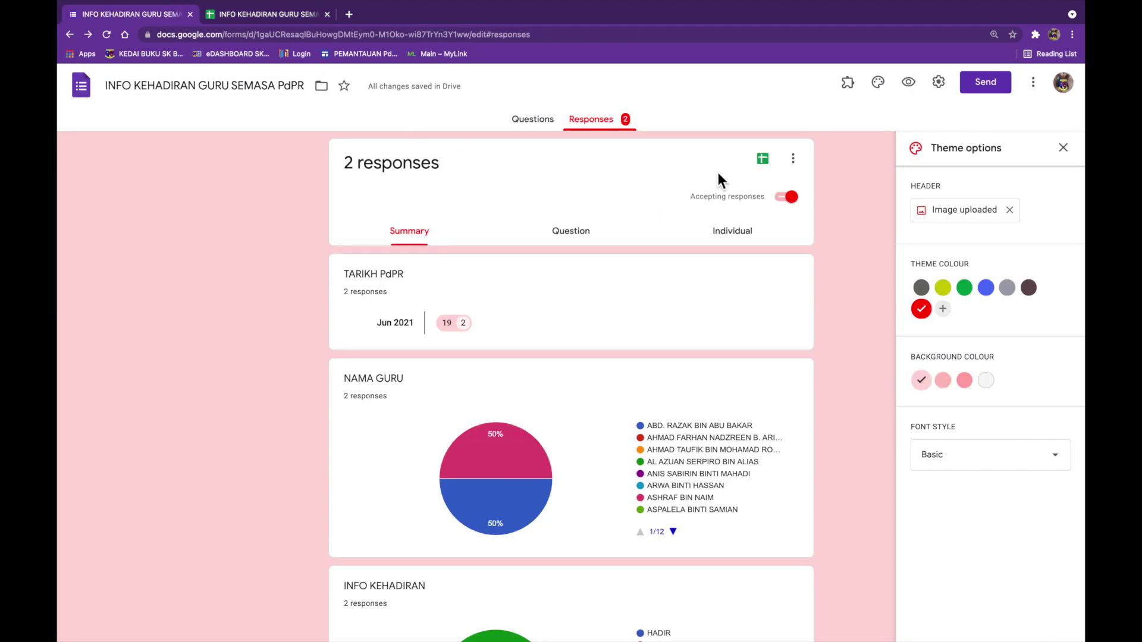
{"action": "left_click", "coordinate": [548, 126]}
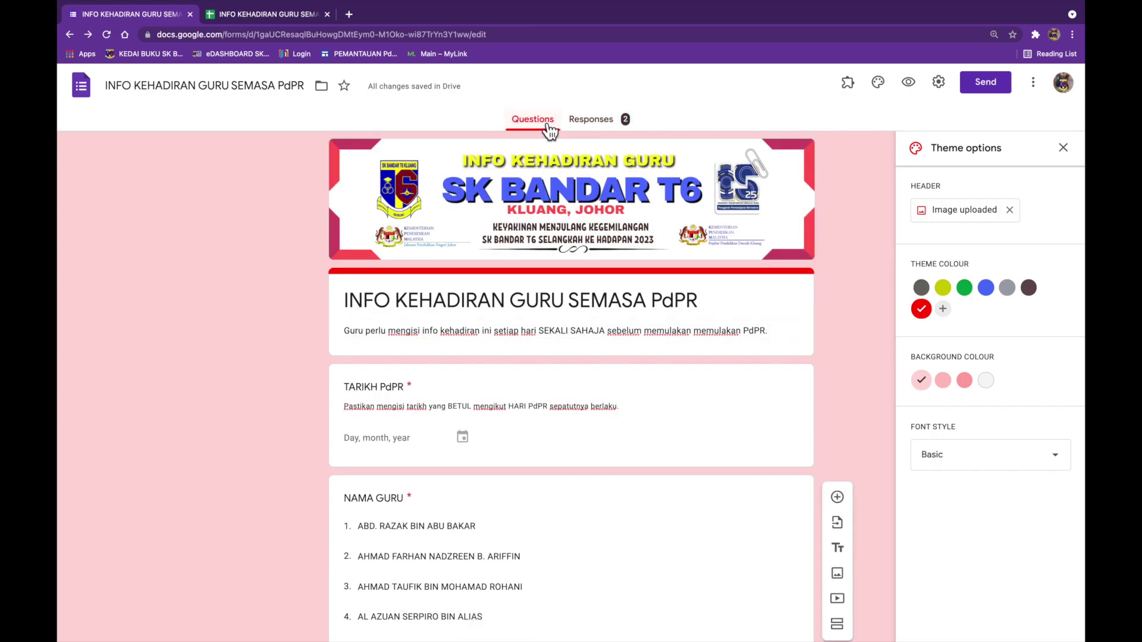
{"action": "left_click", "coordinate": [909, 82]}
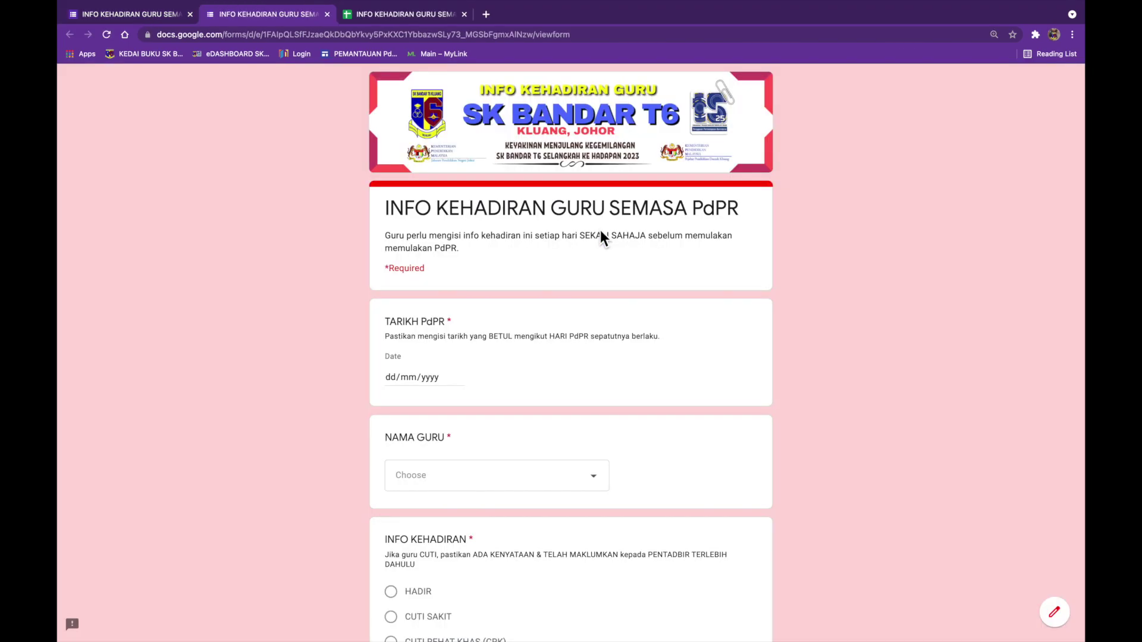
{"action": "left_click", "coordinate": [460, 375]}
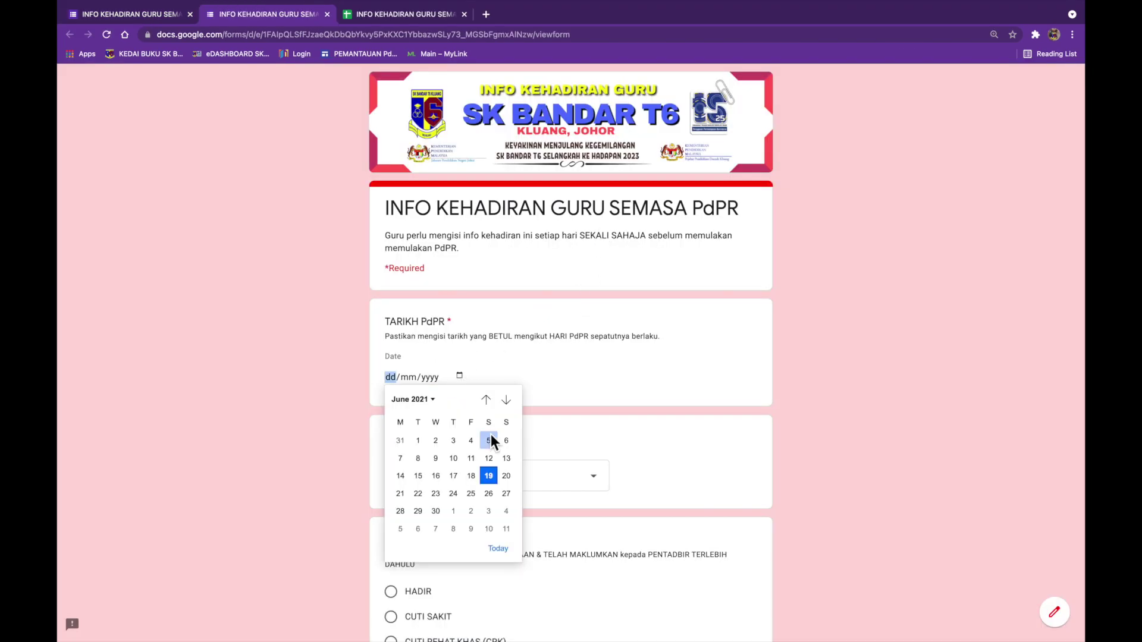
{"action": "left_click", "coordinate": [471, 480]}
{"action": "left_click", "coordinate": [505, 486]}
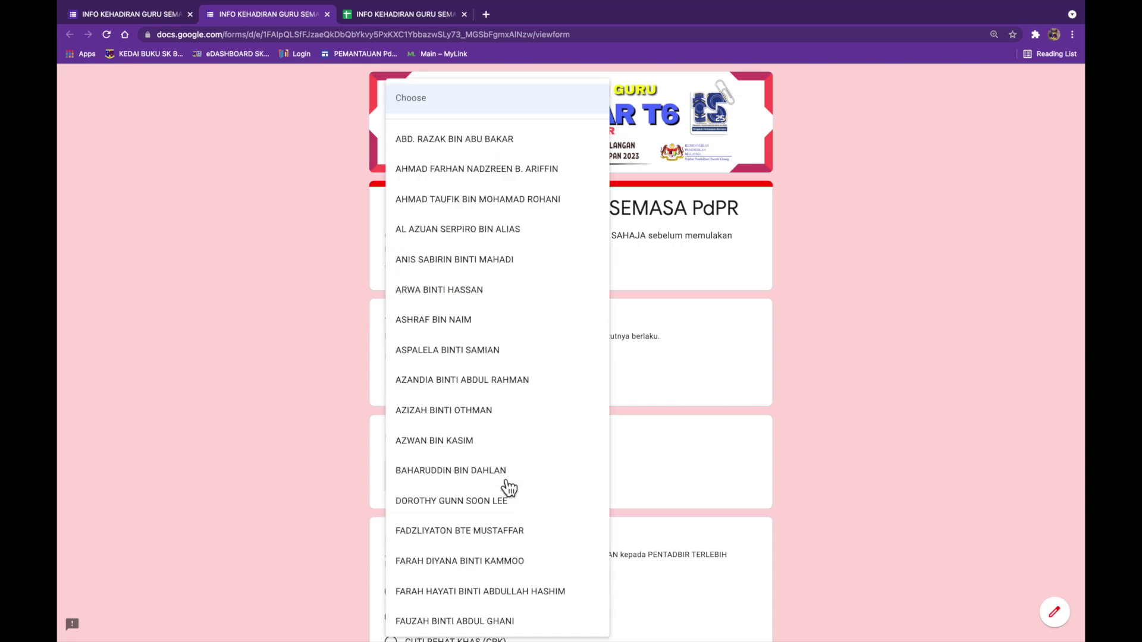
{"action": "left_click", "coordinate": [484, 172]}
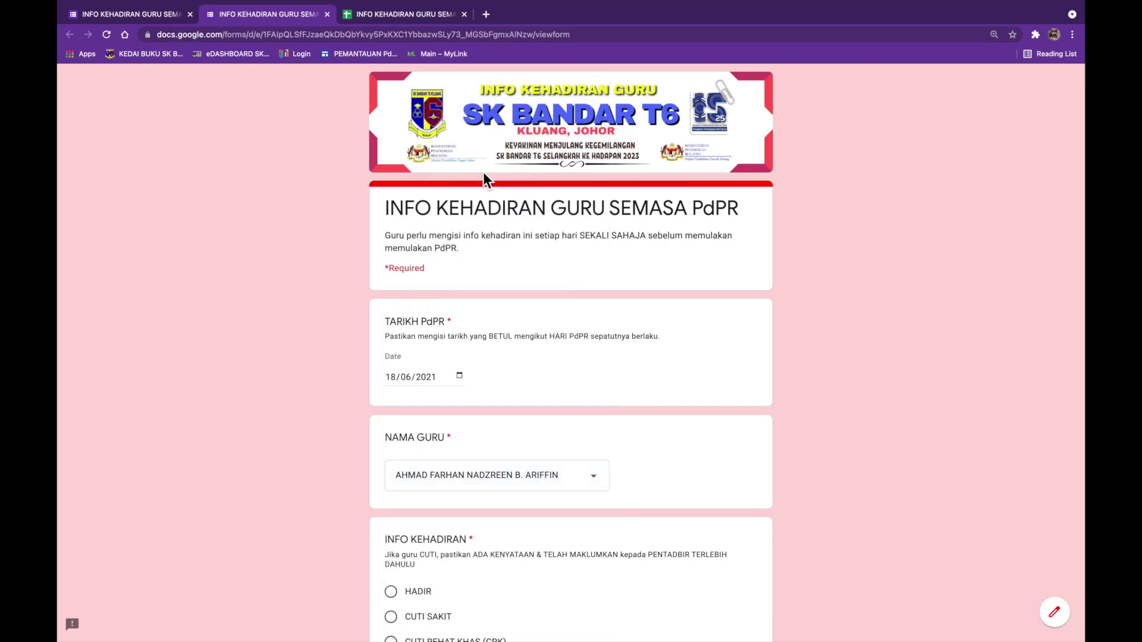
{"action": "left_click", "coordinate": [391, 592]}
{"action": "scroll", "coordinate": [594, 535], "scroll_direction": "down", "scroll_amount": 5}
{"action": "left_click", "coordinate": [417, 569]}
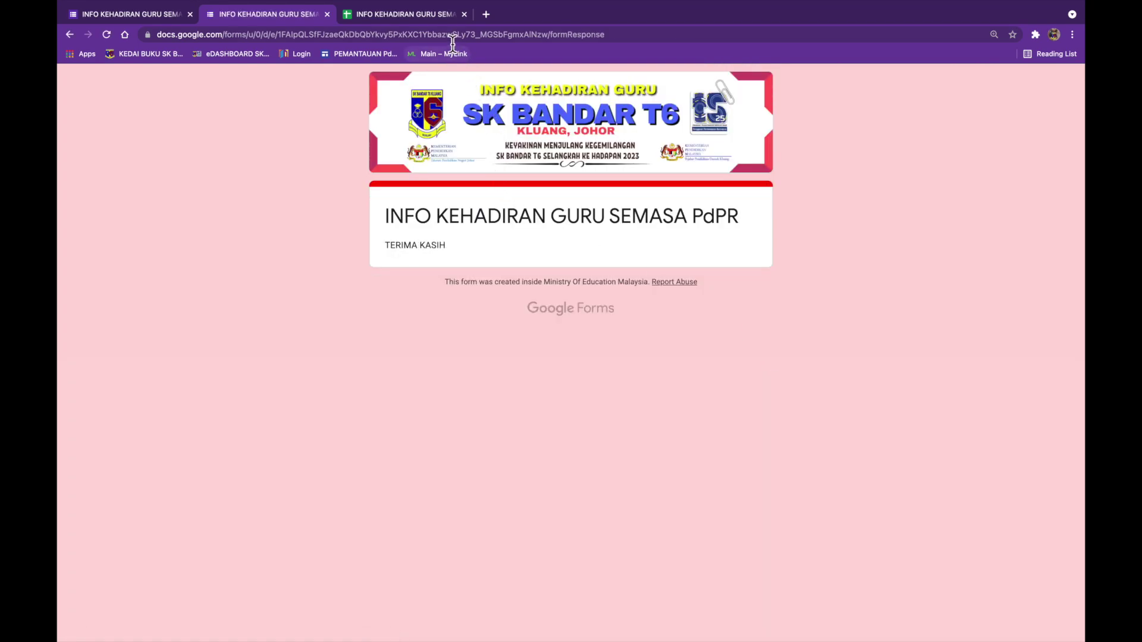
{"action": "left_click", "coordinate": [450, 18]}
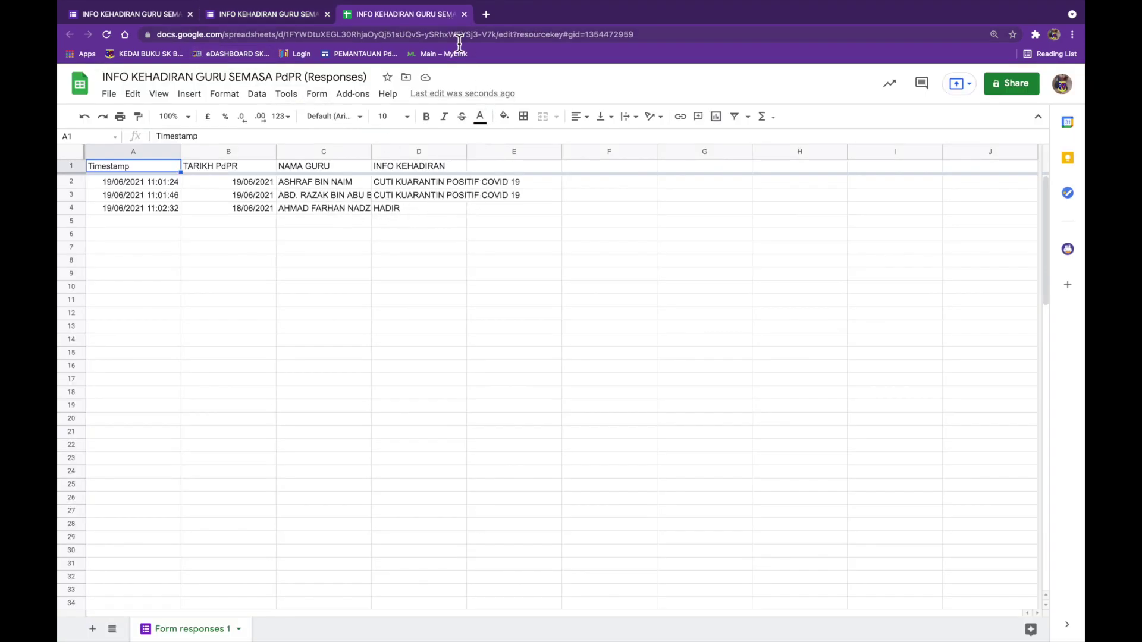
- Open Google Data Studio in a new browser tab and create a blank report
{"action": "left_click", "coordinate": [490, 19]}
{"action": "left_click", "coordinate": [276, 35]}
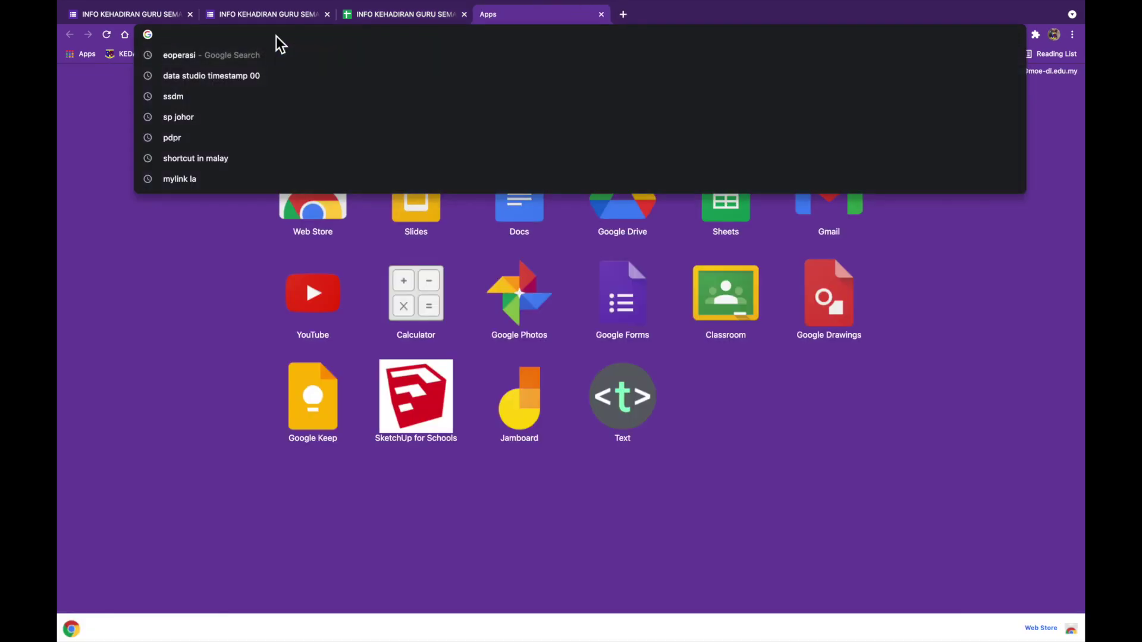
{"action": "type", "text": "DA"}
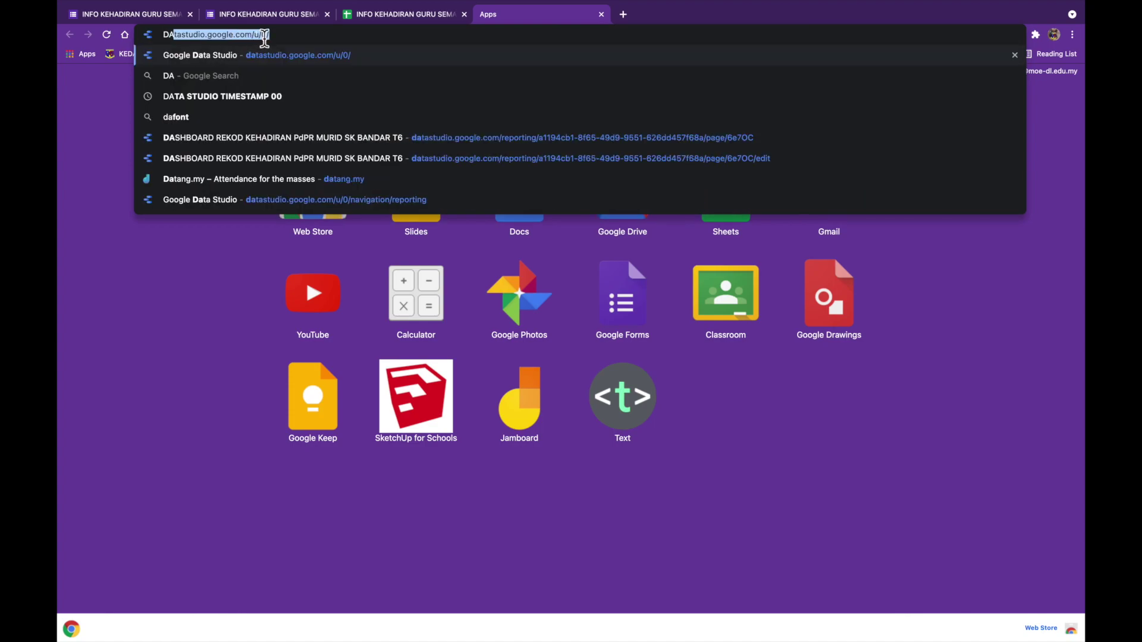
{"action": "key", "text": "Return"}
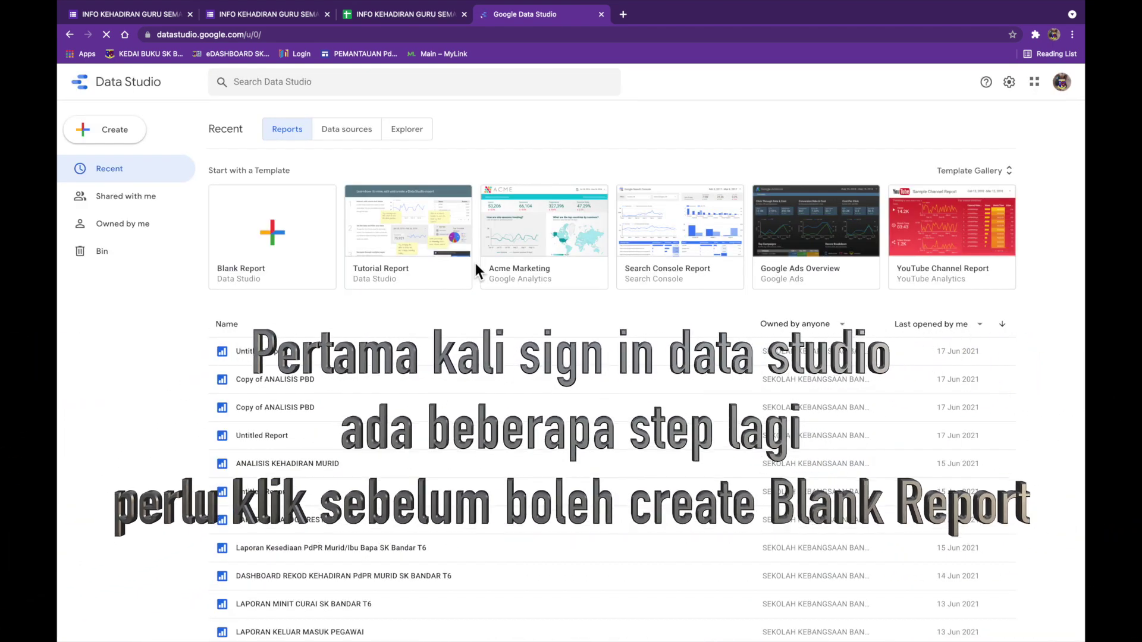
{"action": "left_click", "coordinate": [279, 244]}
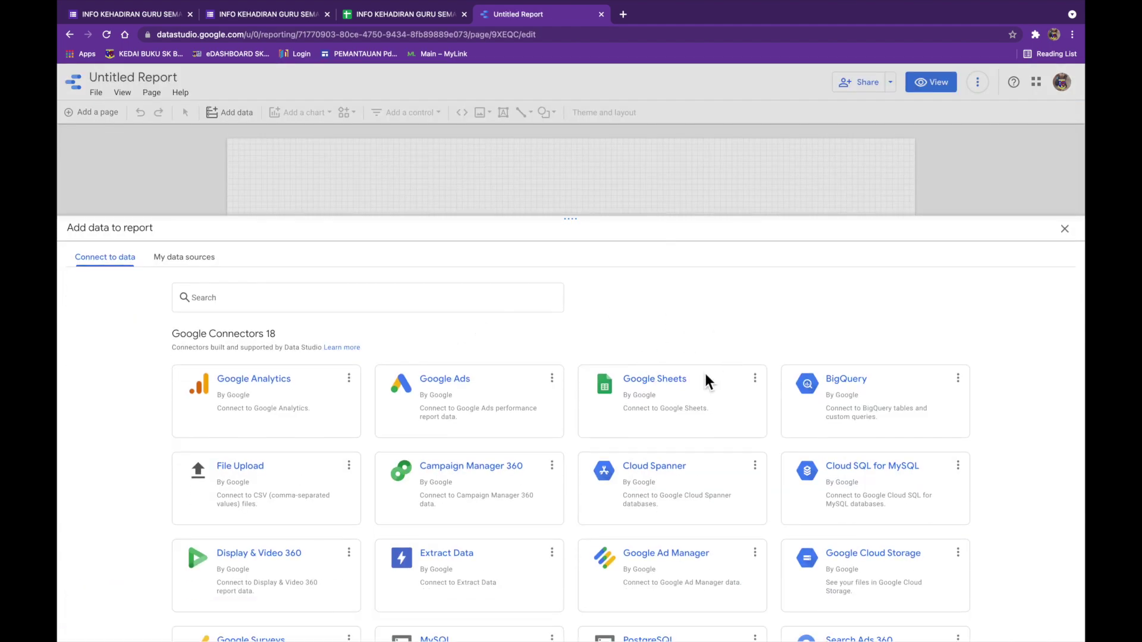
- Connect the report to the Form responses 1 worksheet of the INFO KEHADIRAN GURU SEMASA PdPR (Responses) Google Sheet
{"action": "left_click", "coordinate": [657, 389]}
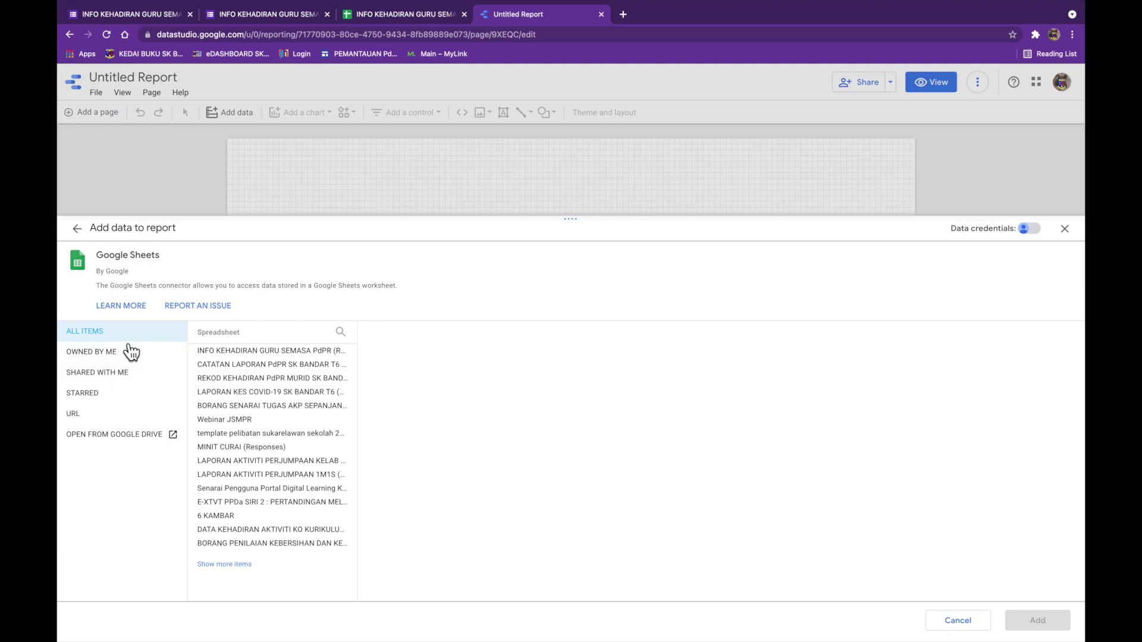
{"action": "left_click", "coordinate": [259, 356]}
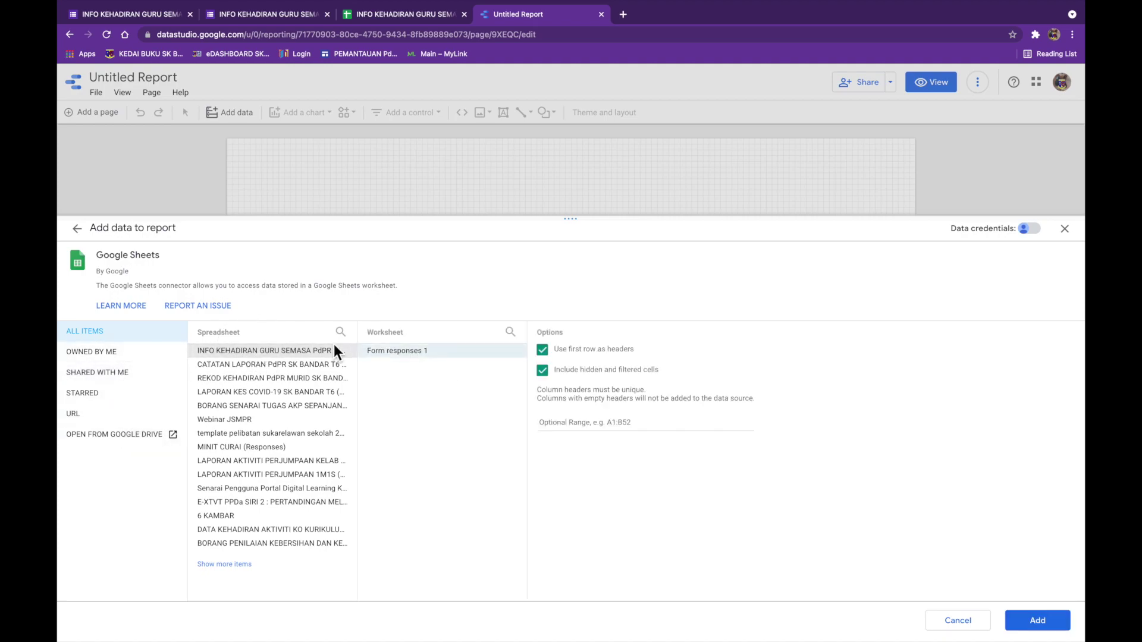
{"action": "left_click", "coordinate": [420, 363]}
{"action": "left_click", "coordinate": [1032, 619]}
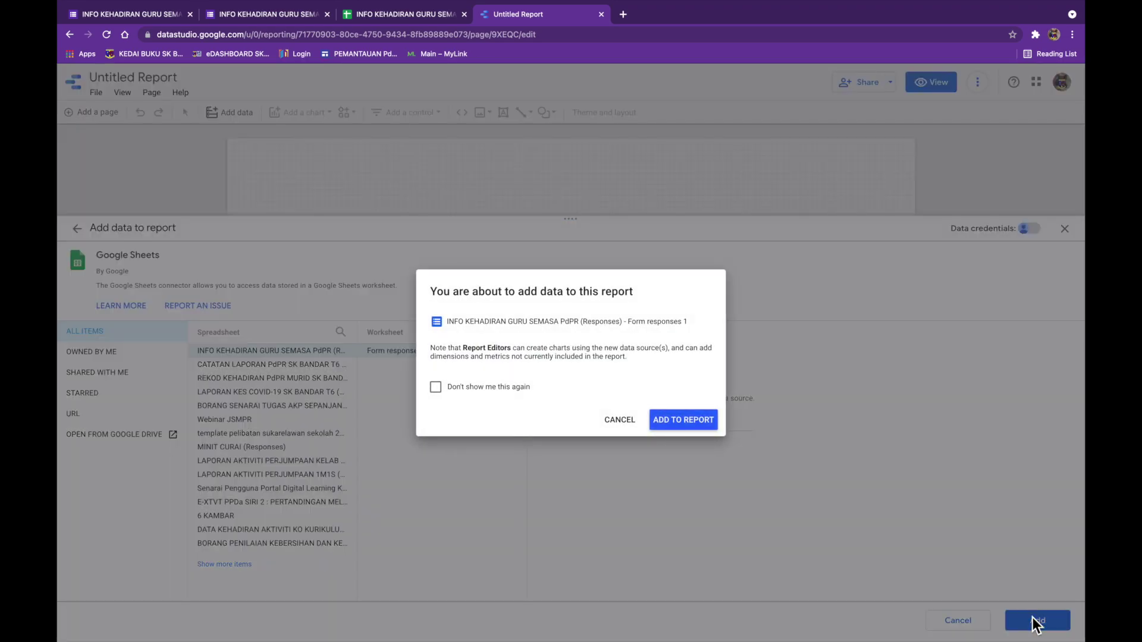
{"action": "left_click", "coordinate": [695, 421]}
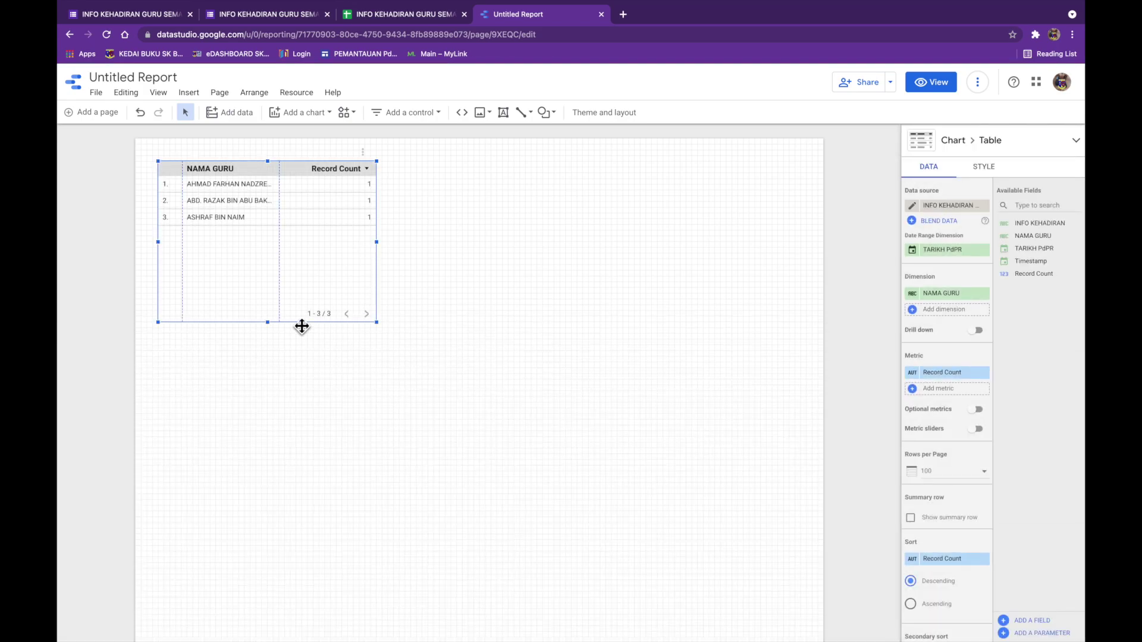
- Move the table lower on the report page and remove its Record Count metric
{"action": "left_click_drag", "start_coordinate": [313, 265], "coordinate": [306, 376]}
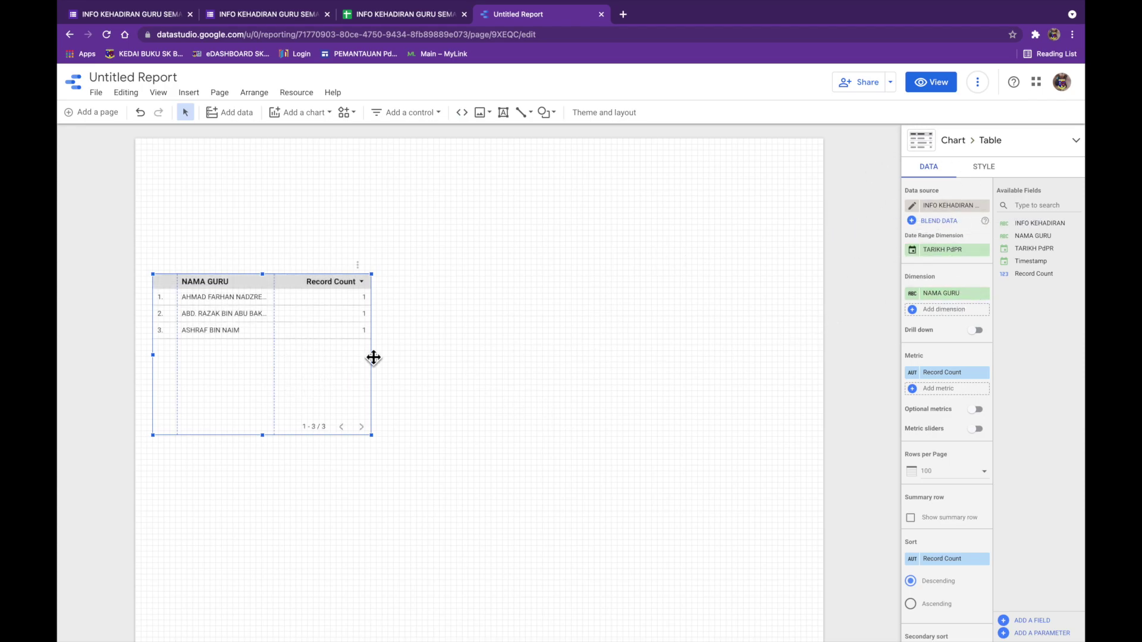
{"action": "left_click_drag", "start_coordinate": [303, 349], "coordinate": [320, 349]}
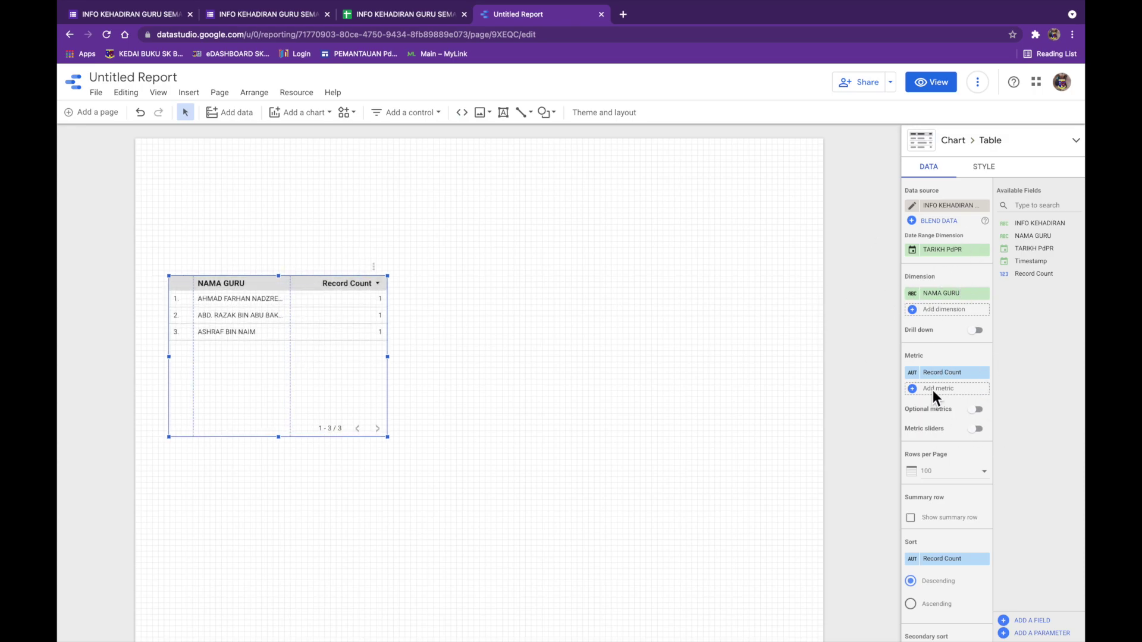
{"action": "left_click", "coordinate": [984, 373]}
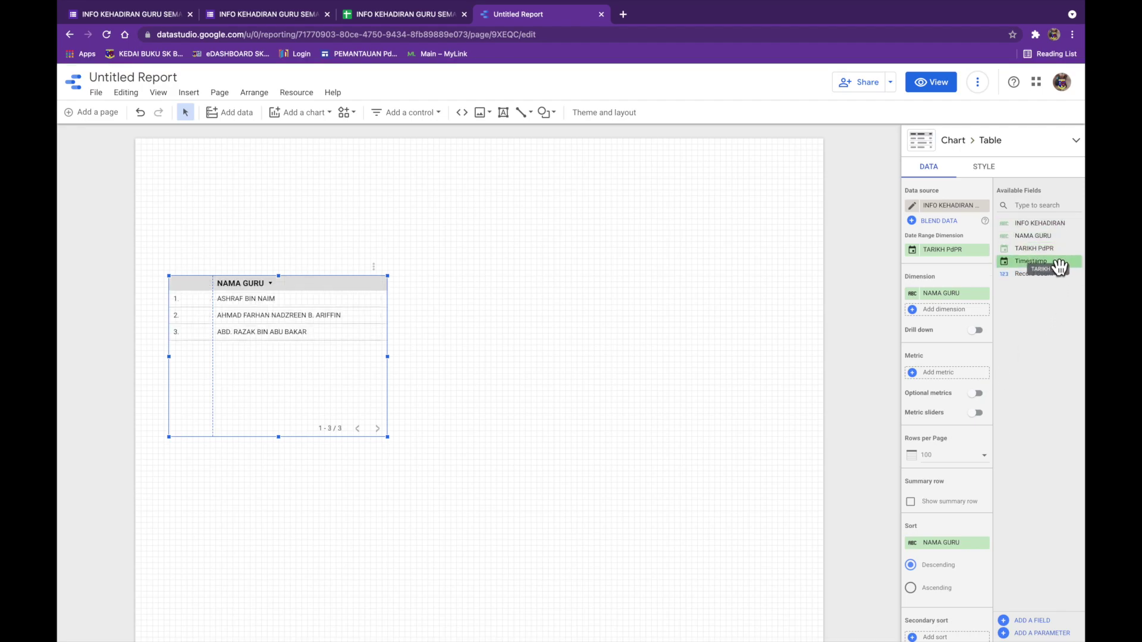
- Add table dimensions so they run in the order Timestamp, TARIKH PdPR, NAMA GURU, INFO KEHADIRAN
{"action": "left_click_drag", "start_coordinate": [1058, 269], "coordinate": [963, 299]}
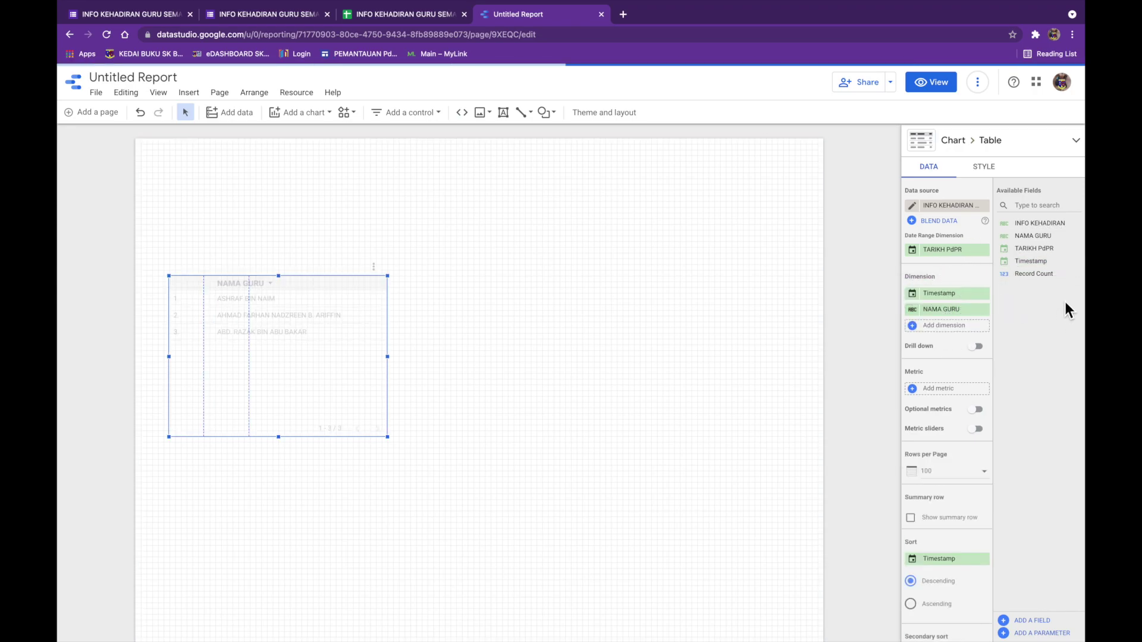
{"action": "left_click_drag", "start_coordinate": [1060, 253], "coordinate": [964, 308]}
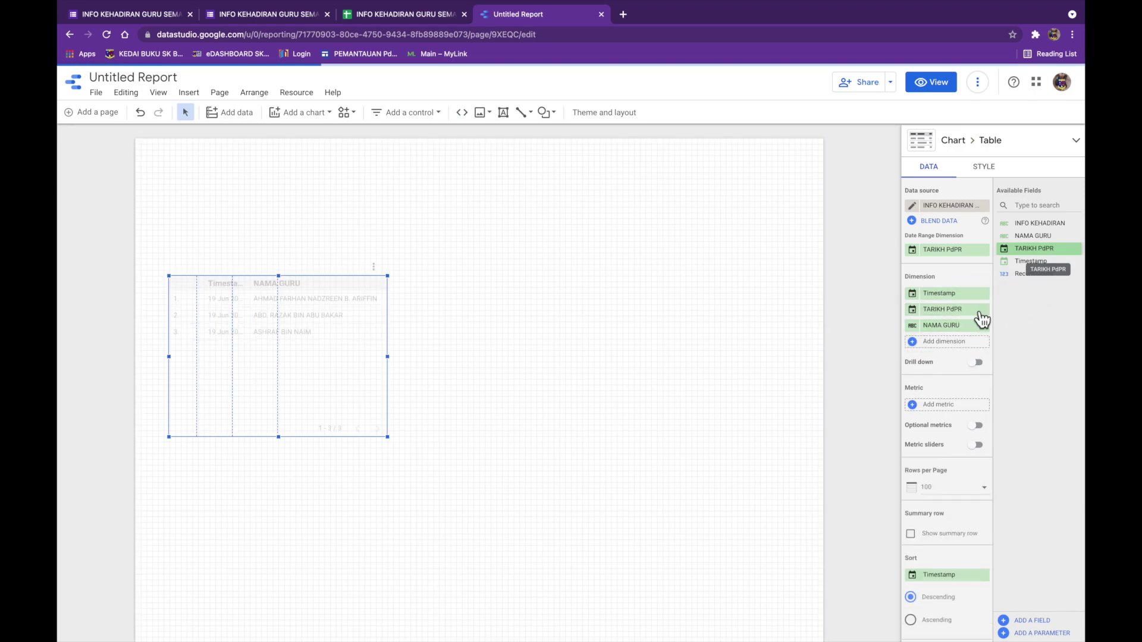
{"action": "left_click_drag", "start_coordinate": [1061, 232], "coordinate": [971, 351]}
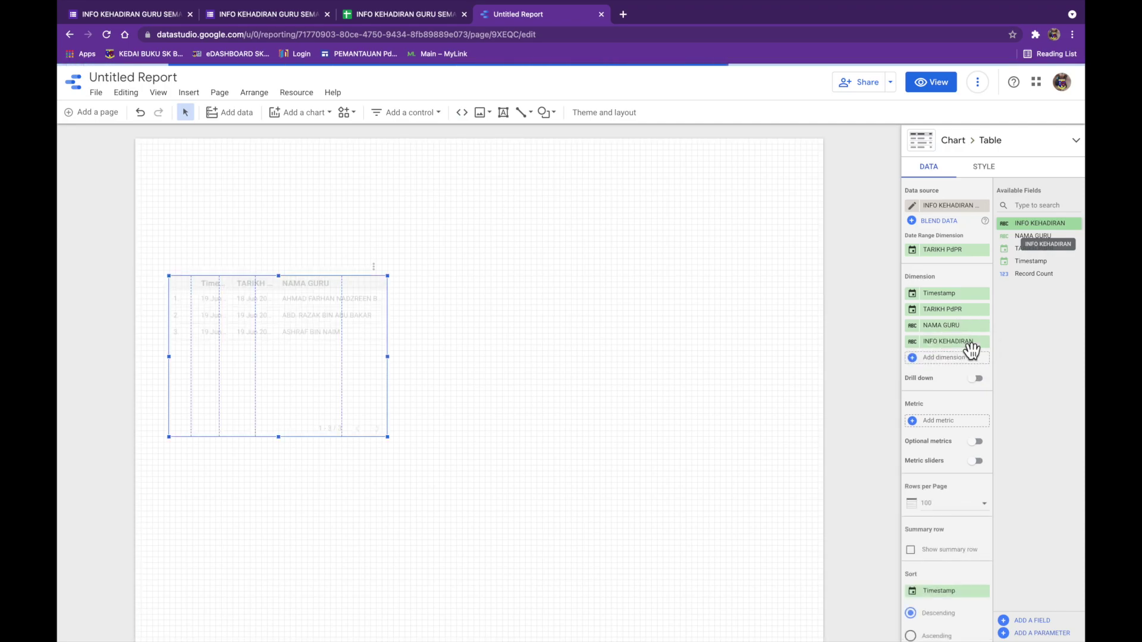
- Enlarge the table to nearly the full page width and narrow the row number, Timestamp, TARIKH PdPR and NAMA GURU columns
{"action": "left_click_drag", "start_coordinate": [393, 446], "coordinate": [816, 476]}
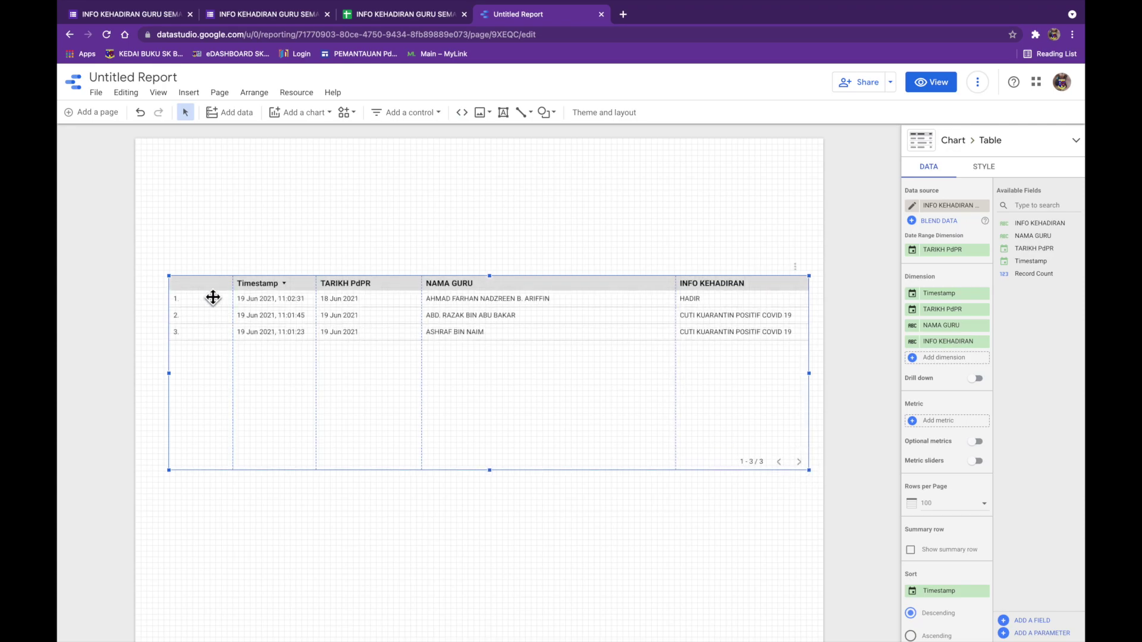
{"action": "left_click_drag", "start_coordinate": [234, 290], "coordinate": [201, 291]}
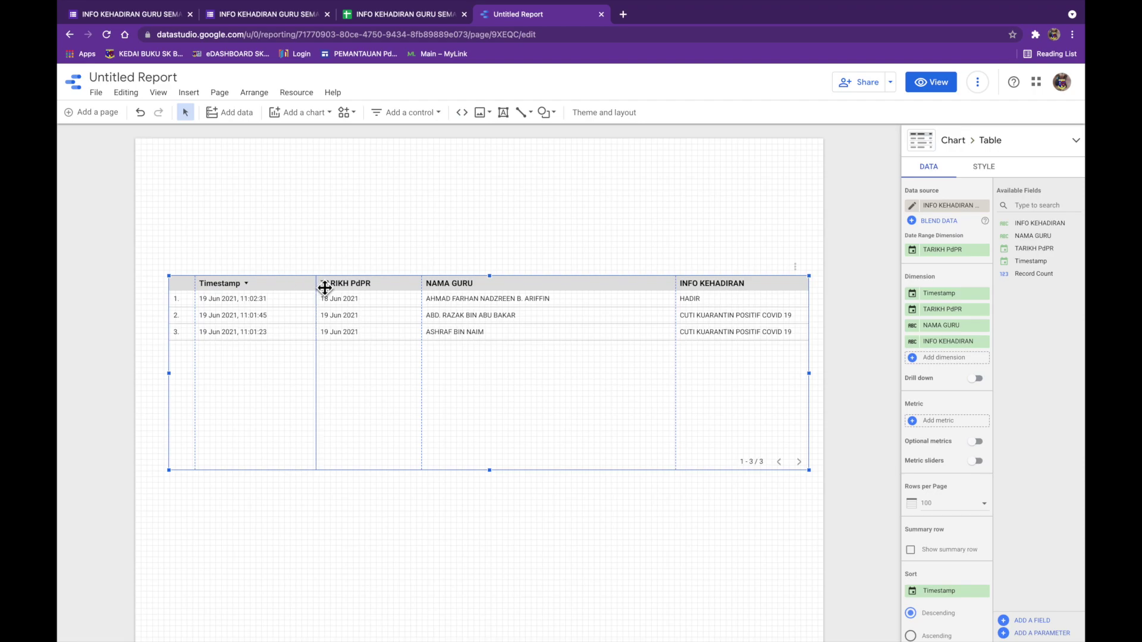
{"action": "left_click_drag", "start_coordinate": [321, 289], "coordinate": [277, 289]}
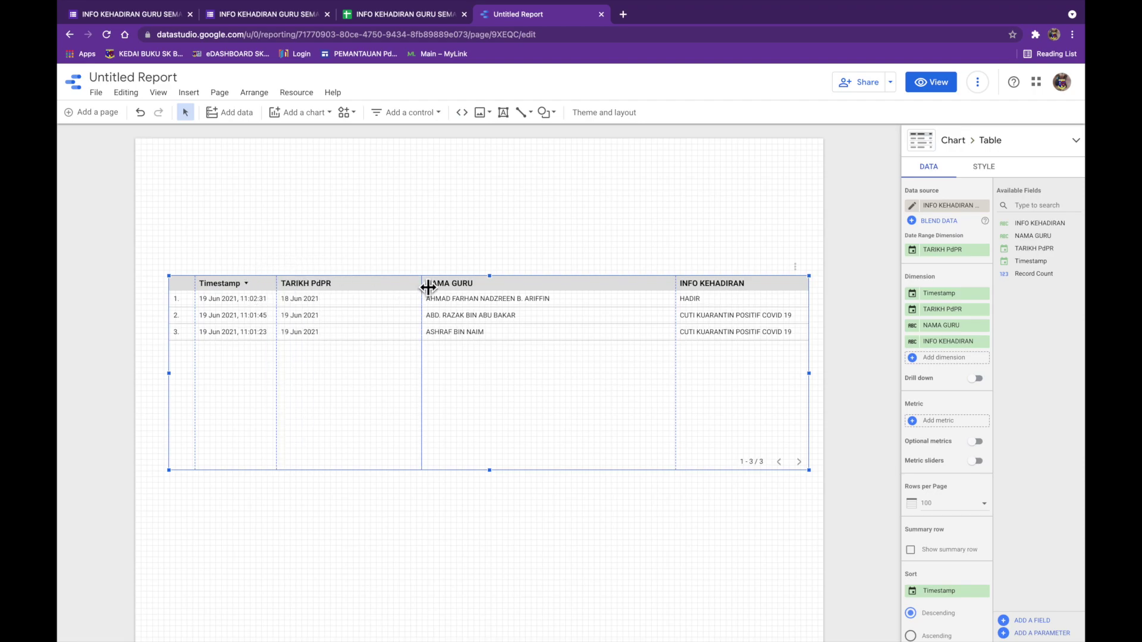
{"action": "left_click_drag", "start_coordinate": [427, 290], "coordinate": [347, 290]}
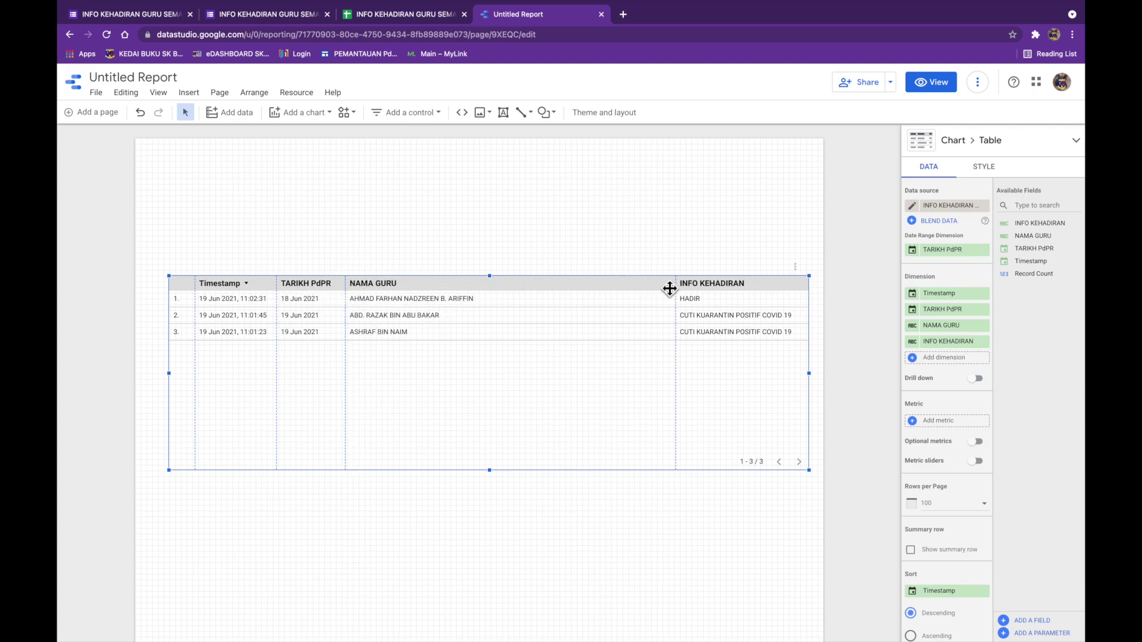
{"action": "left_click_drag", "start_coordinate": [682, 289], "coordinate": [559, 300]}
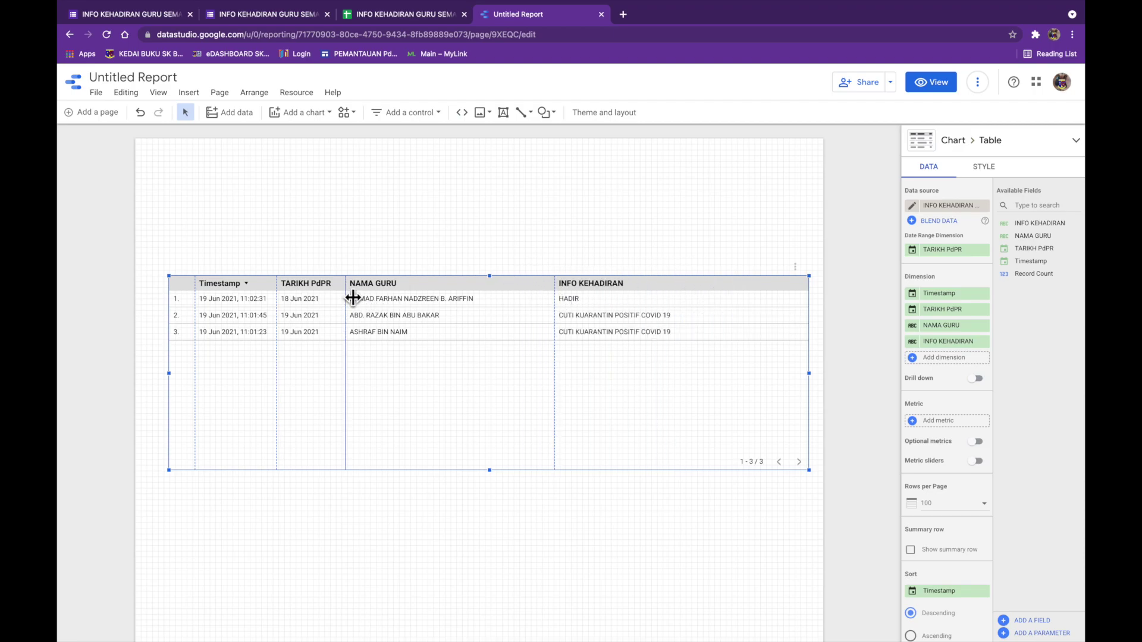
{"action": "left_click", "coordinate": [688, 250]}
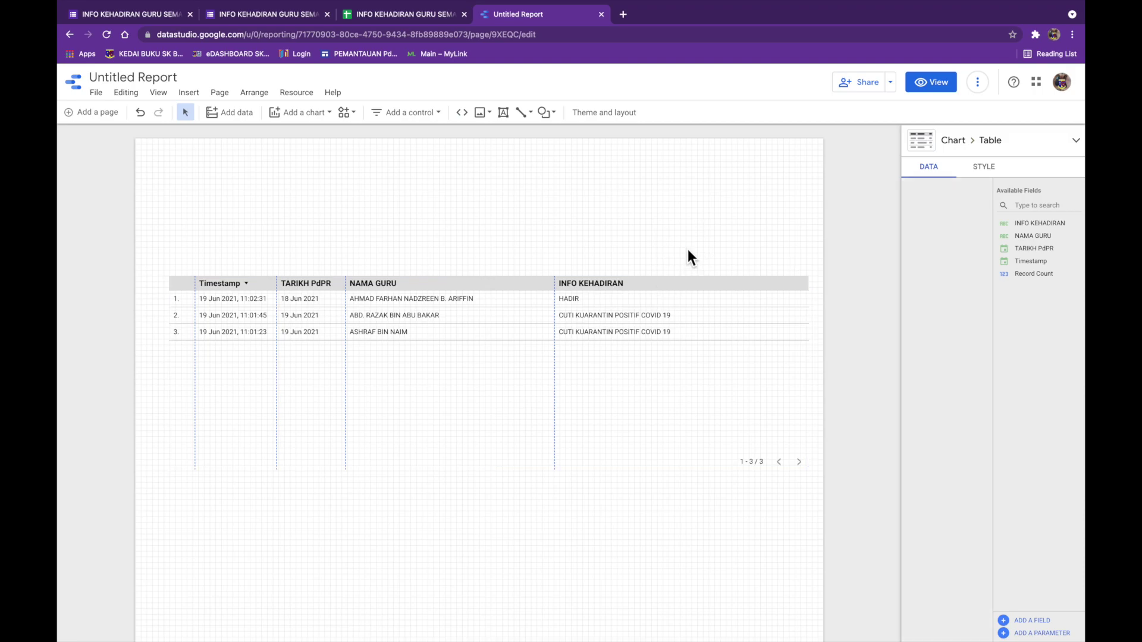
{"action": "left_click", "coordinate": [675, 323]}
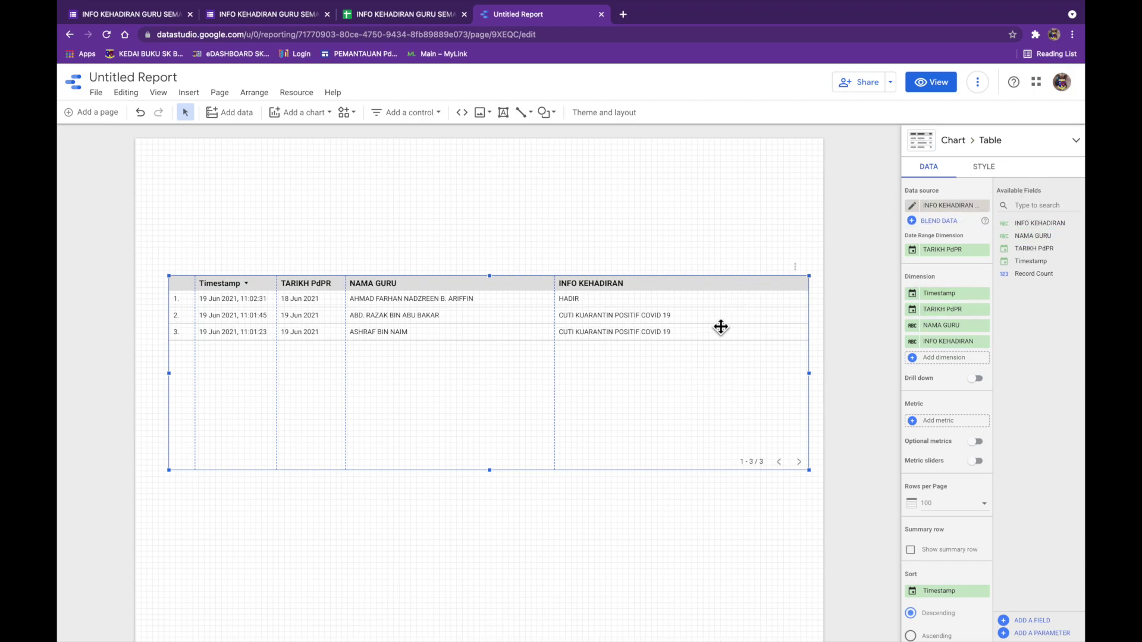
- Turn on text wrapping for the table body in the table's style settings
{"action": "left_click", "coordinate": [984, 167]}
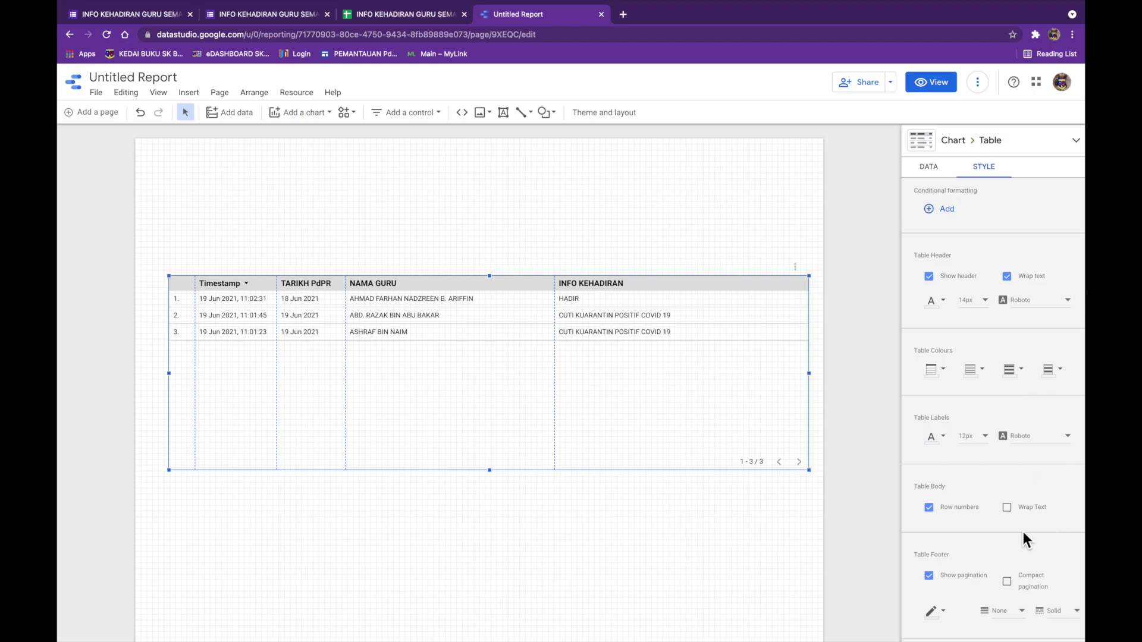
{"action": "scroll", "coordinate": [1047, 522], "scroll_direction": "down", "scroll_amount": 1}
{"action": "left_click", "coordinate": [1018, 497]}
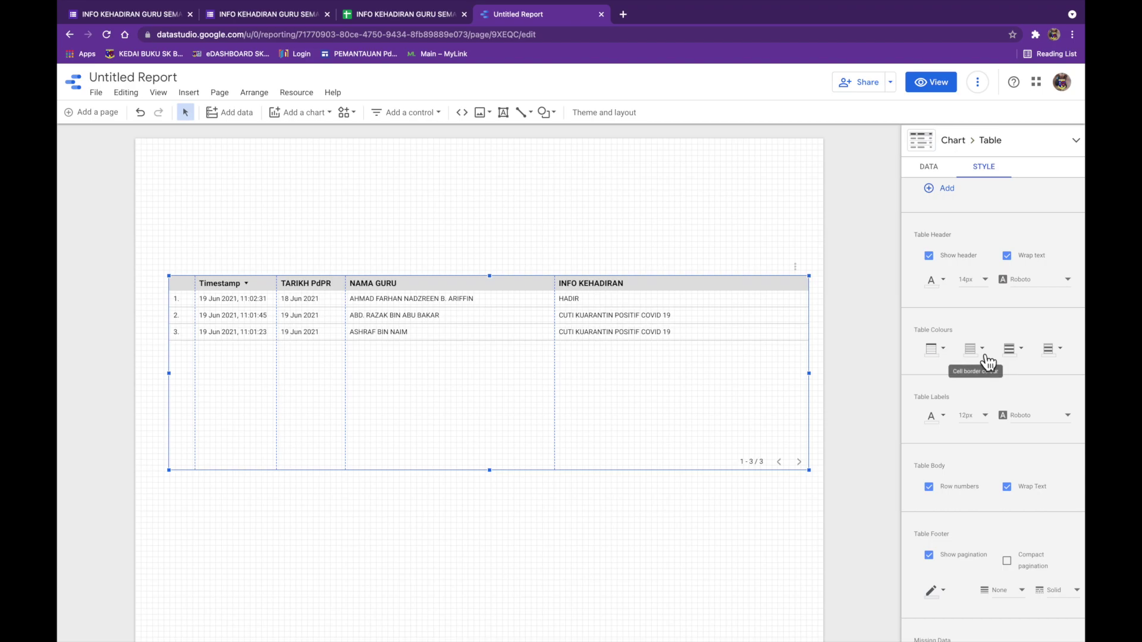
- Set the table's header background to light pink and its cell border colour to pale yellow-green
{"action": "left_click", "coordinate": [937, 352]}
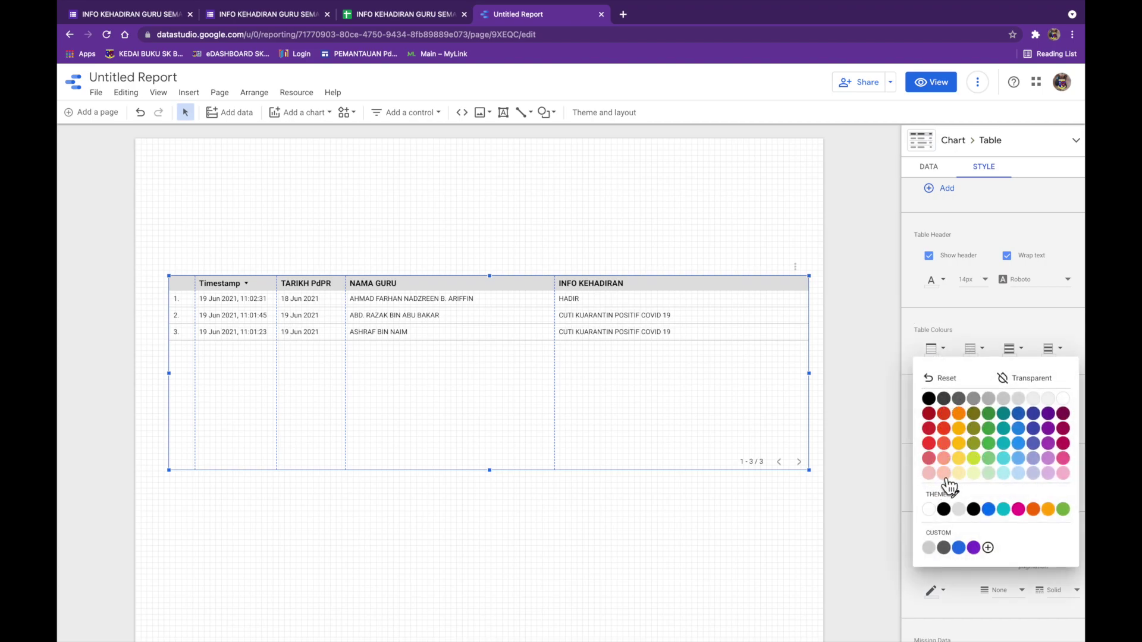
{"action": "left_click", "coordinate": [1063, 473]}
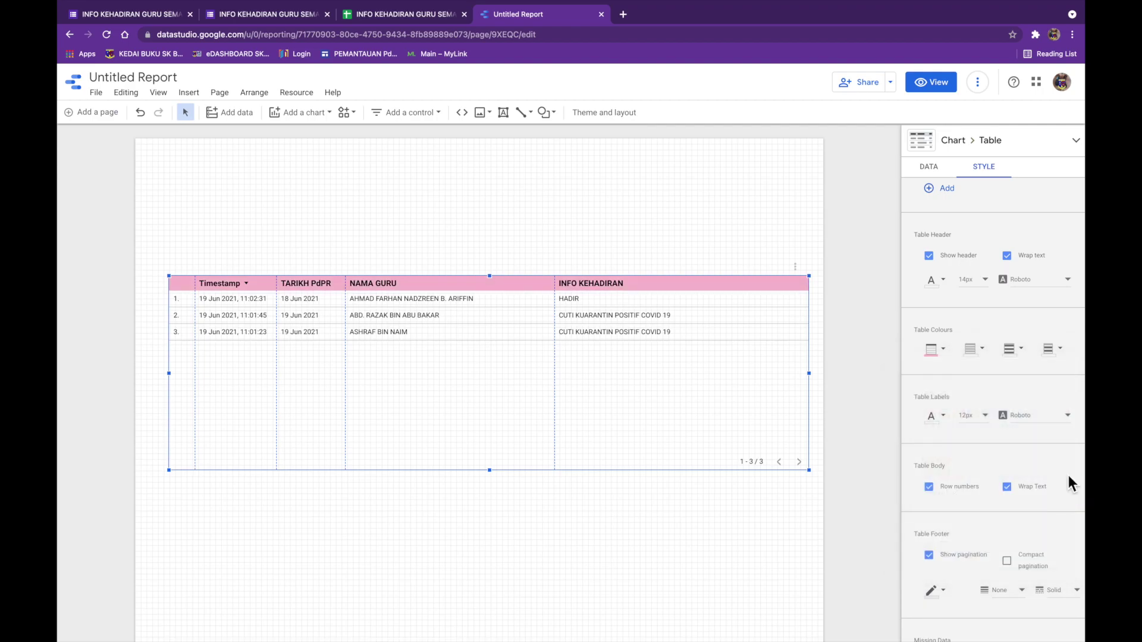
{"action": "left_click", "coordinate": [977, 356]}
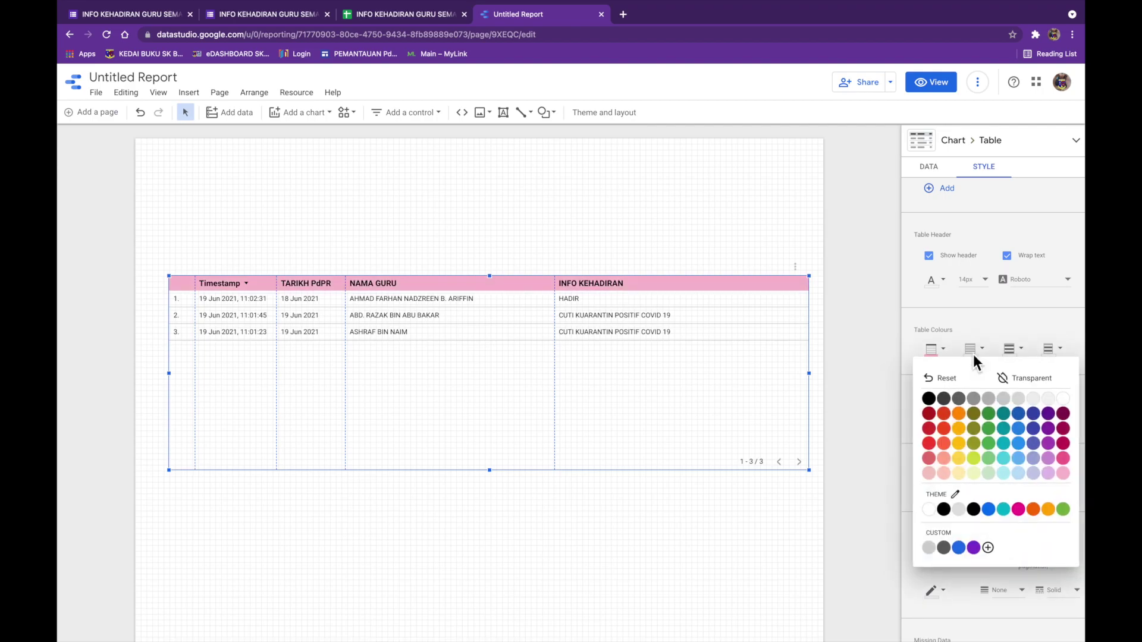
{"action": "left_click", "coordinate": [975, 476]}
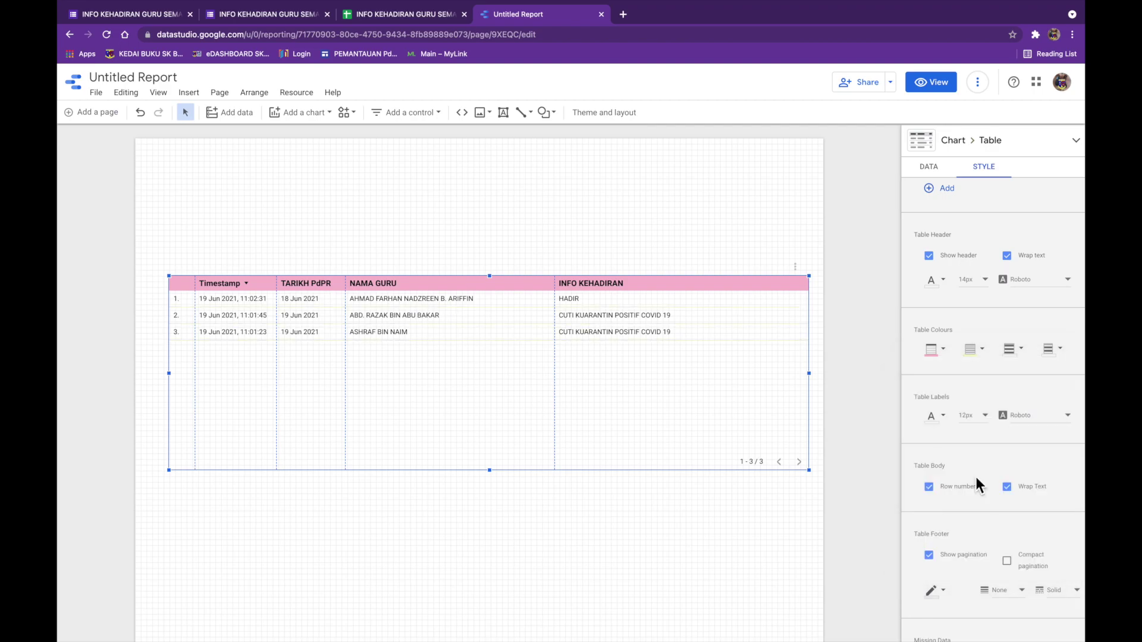
- Set the table's cell border colour to light grey
{"action": "left_click", "coordinate": [981, 351]}
{"action": "left_click", "coordinate": [935, 397]}
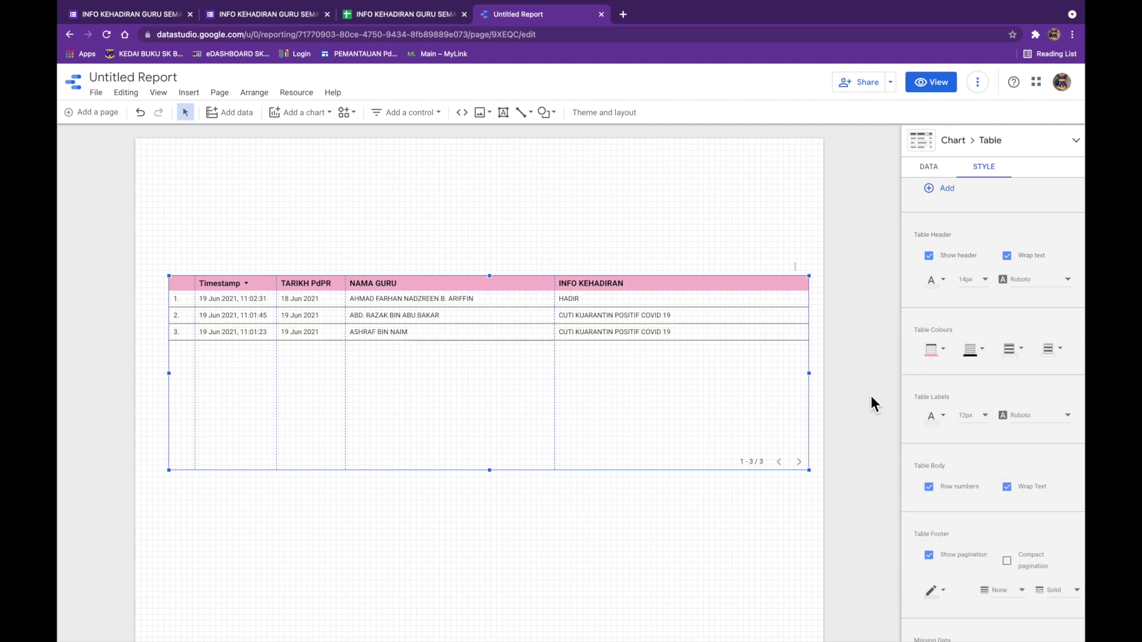
{"action": "left_click", "coordinate": [970, 356]}
{"action": "left_click", "coordinate": [930, 377]}
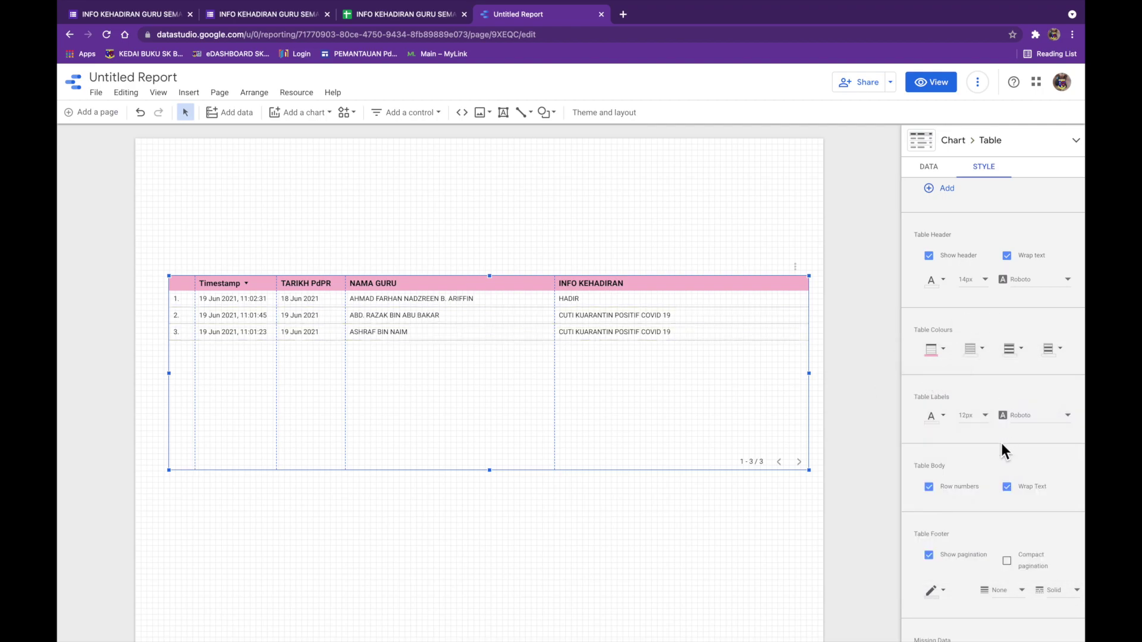
{"action": "scroll", "coordinate": [1002, 450], "scroll_direction": "up", "scroll_amount": 1}
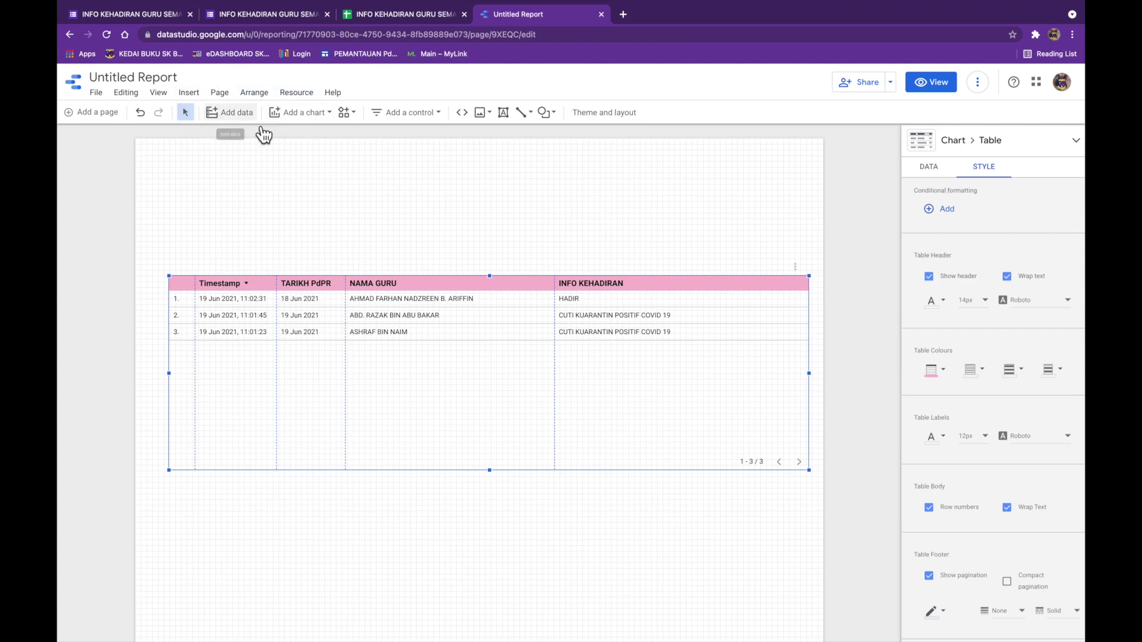
- Add a drop-down list control for the TARIKH PdPR field just above the table and reduce its size
{"action": "left_click", "coordinate": [424, 113]}
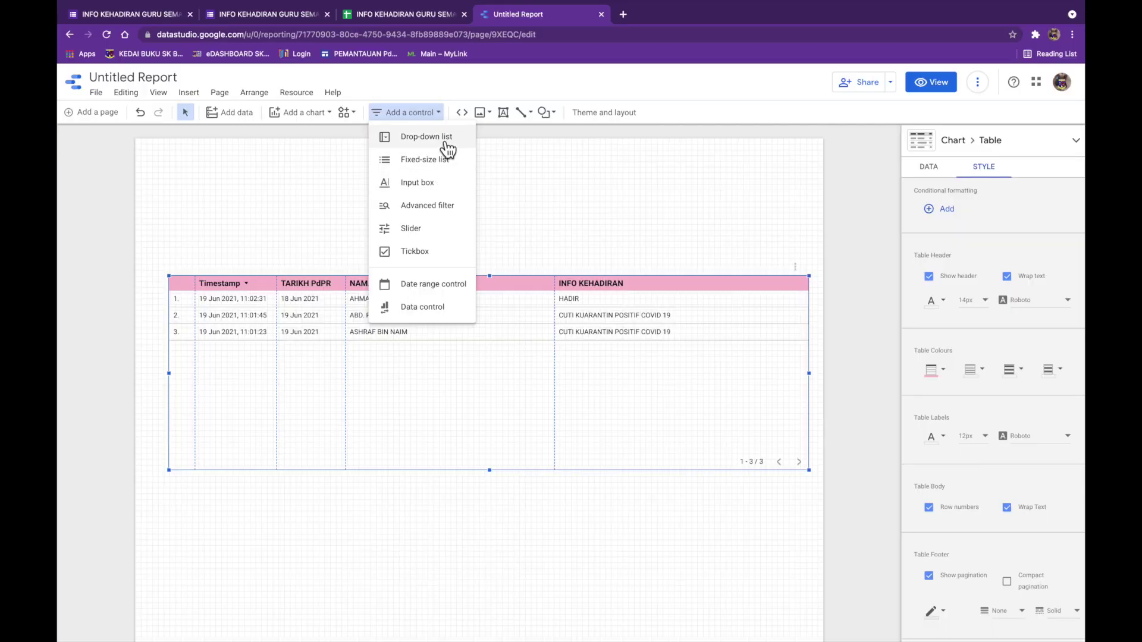
{"action": "left_click", "coordinate": [447, 149]}
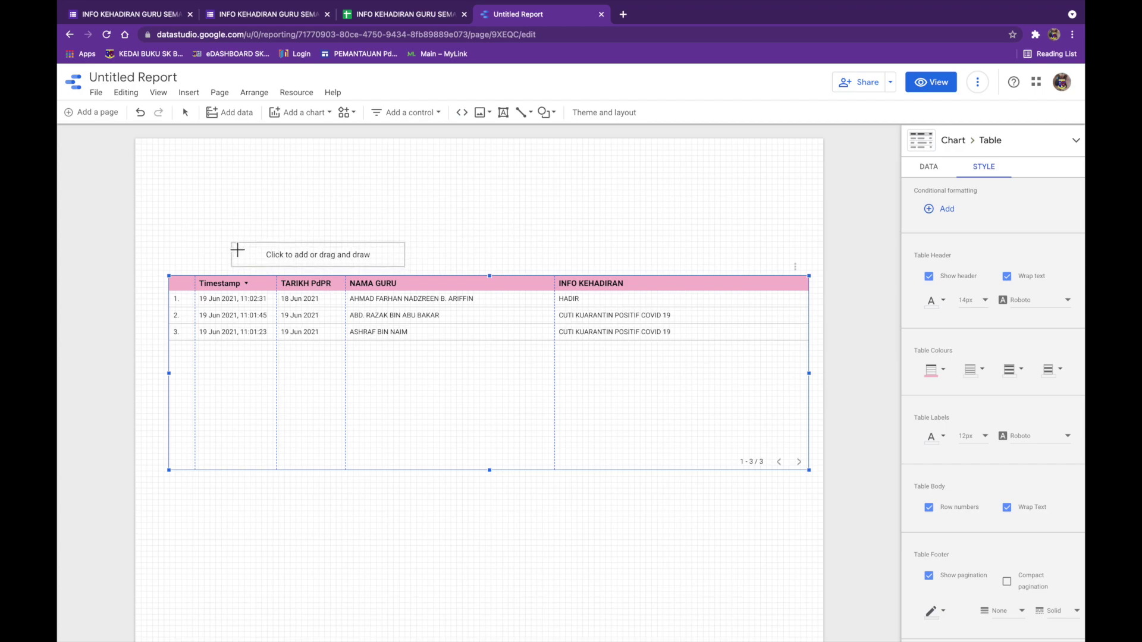
{"action": "left_click", "coordinate": [237, 250]}
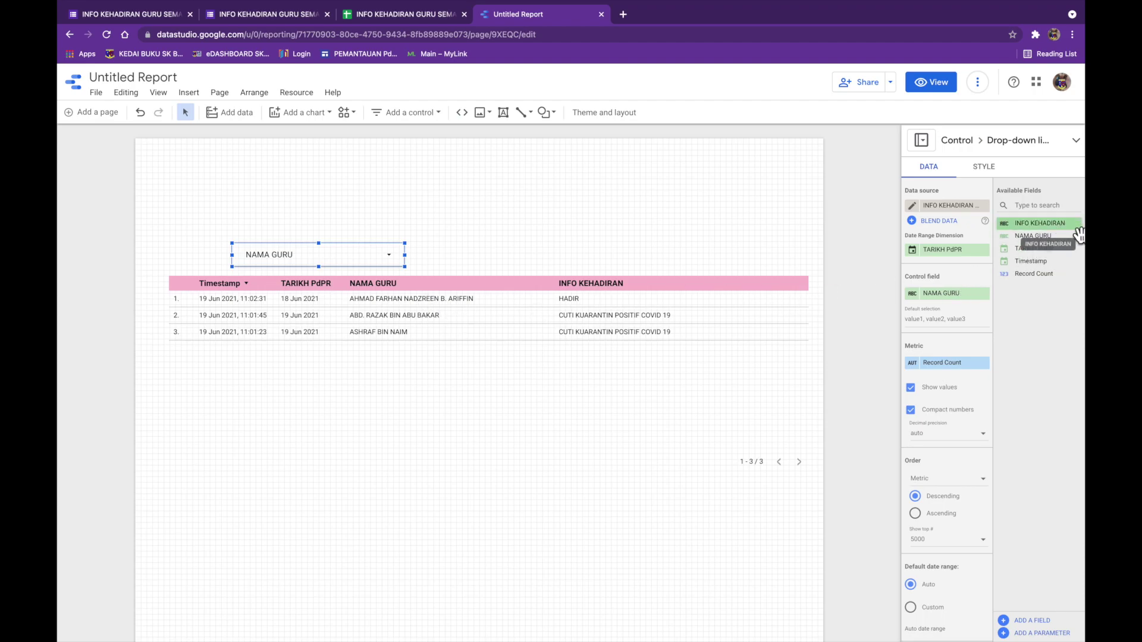
{"action": "left_click_drag", "start_coordinate": [1058, 260], "coordinate": [958, 297]}
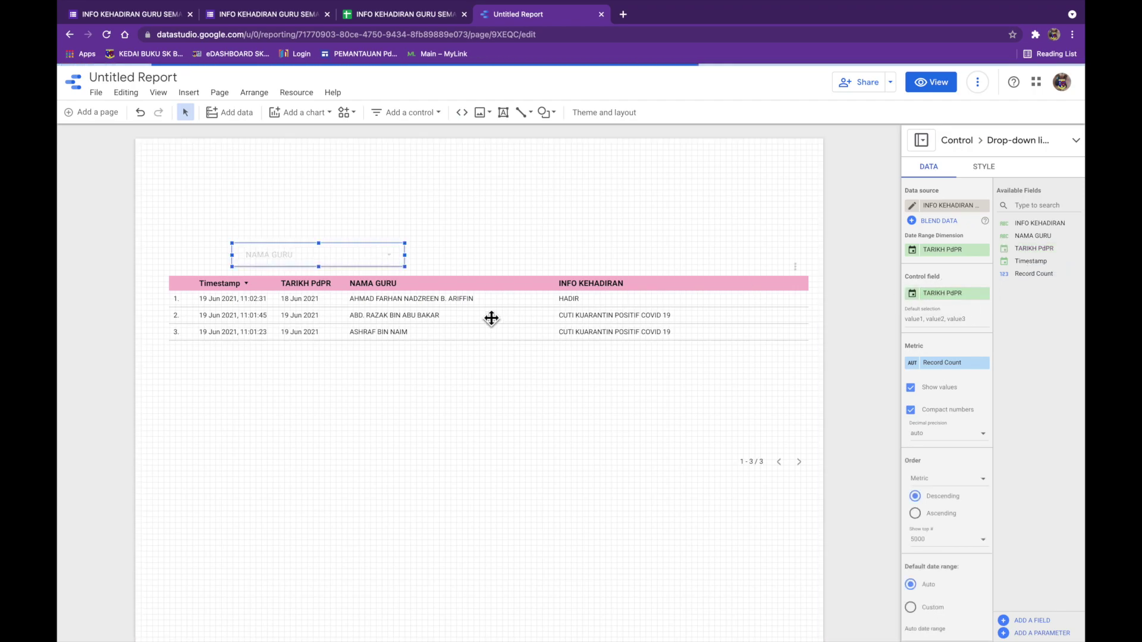
{"action": "left_click_drag", "start_coordinate": [404, 266], "coordinate": [355, 266]}
{"action": "left_click", "coordinate": [438, 250]}
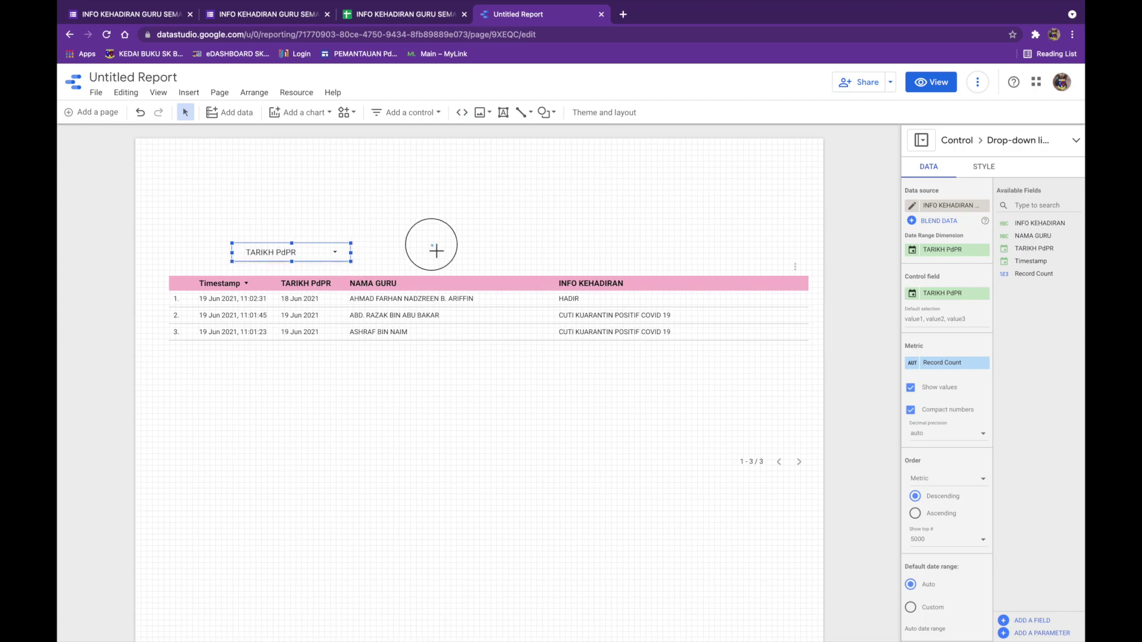
- Set the TARIKH PdPR drop-down's header and label fonts to Roboto Condensed
{"action": "left_click", "coordinate": [328, 254]}
{"action": "left_click", "coordinate": [983, 167]}
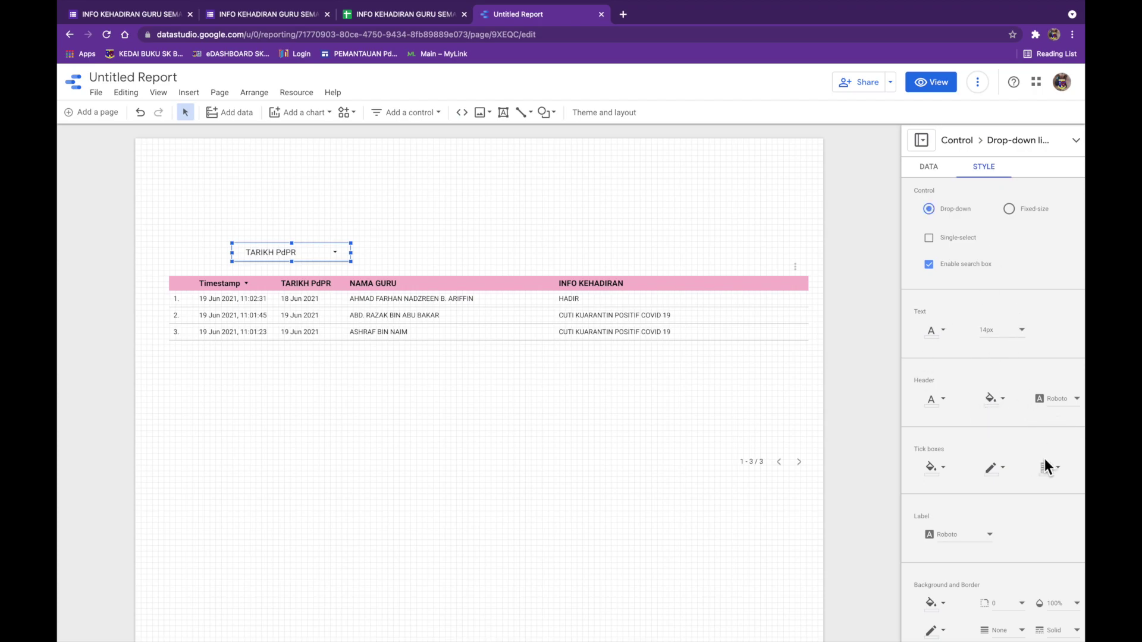
{"action": "left_click", "coordinate": [1065, 402]}
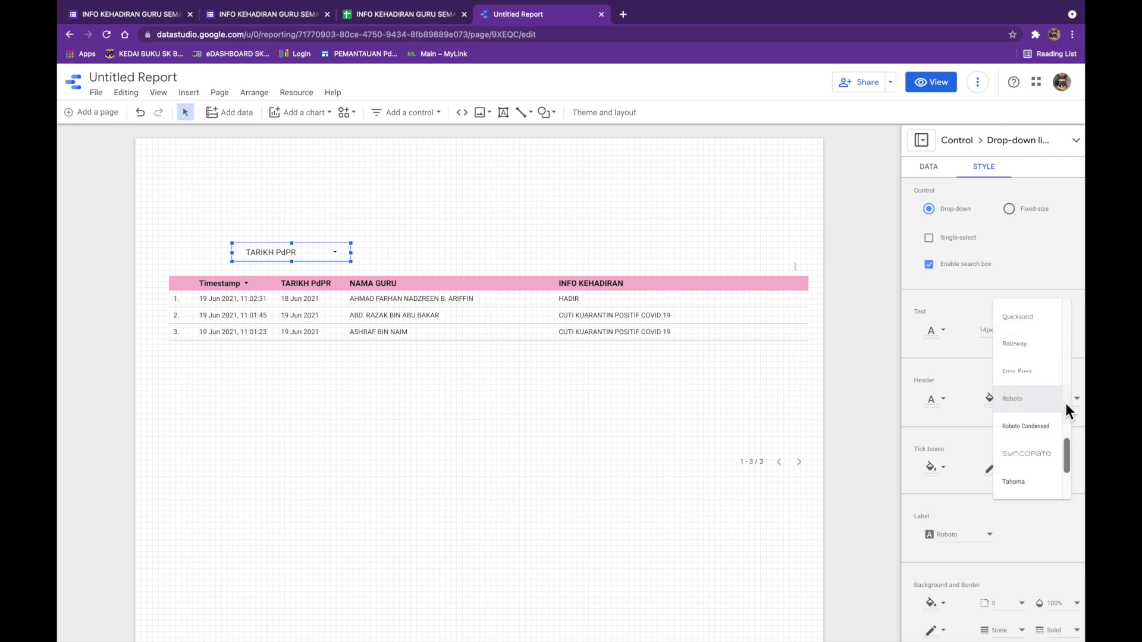
{"action": "left_click", "coordinate": [1041, 427]}
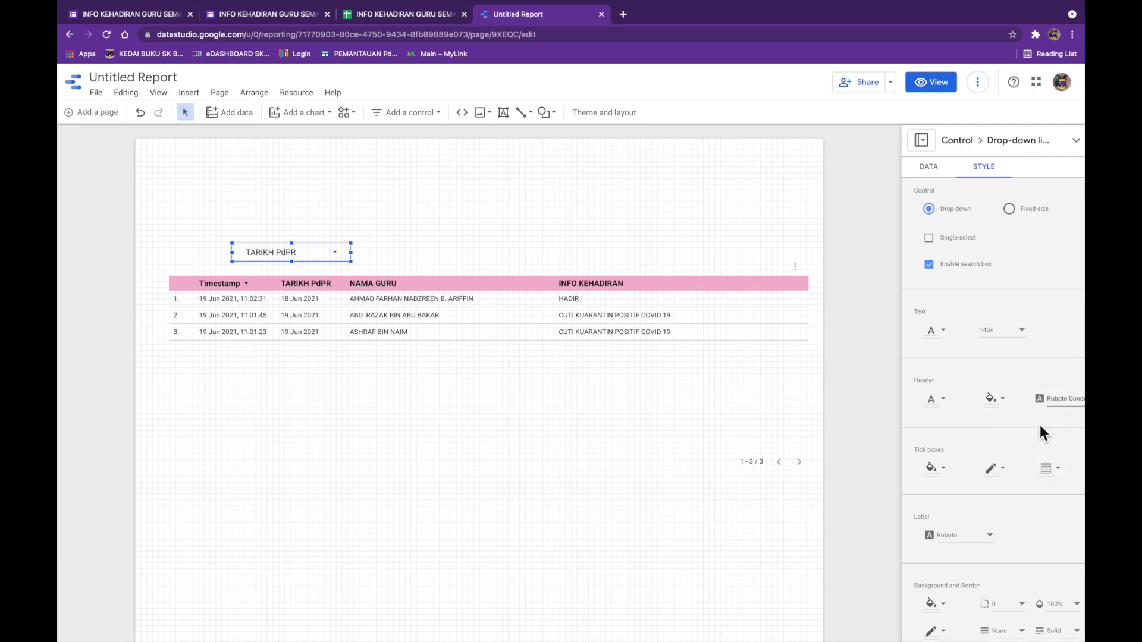
{"action": "left_click", "coordinate": [1058, 404]}
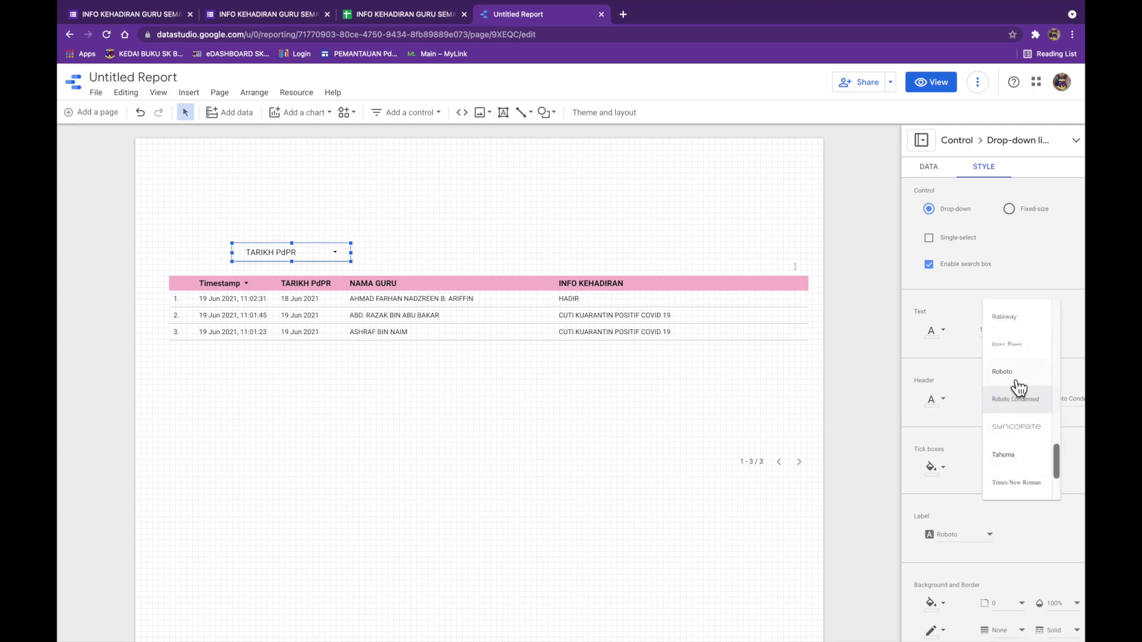
{"action": "left_click", "coordinate": [958, 372]}
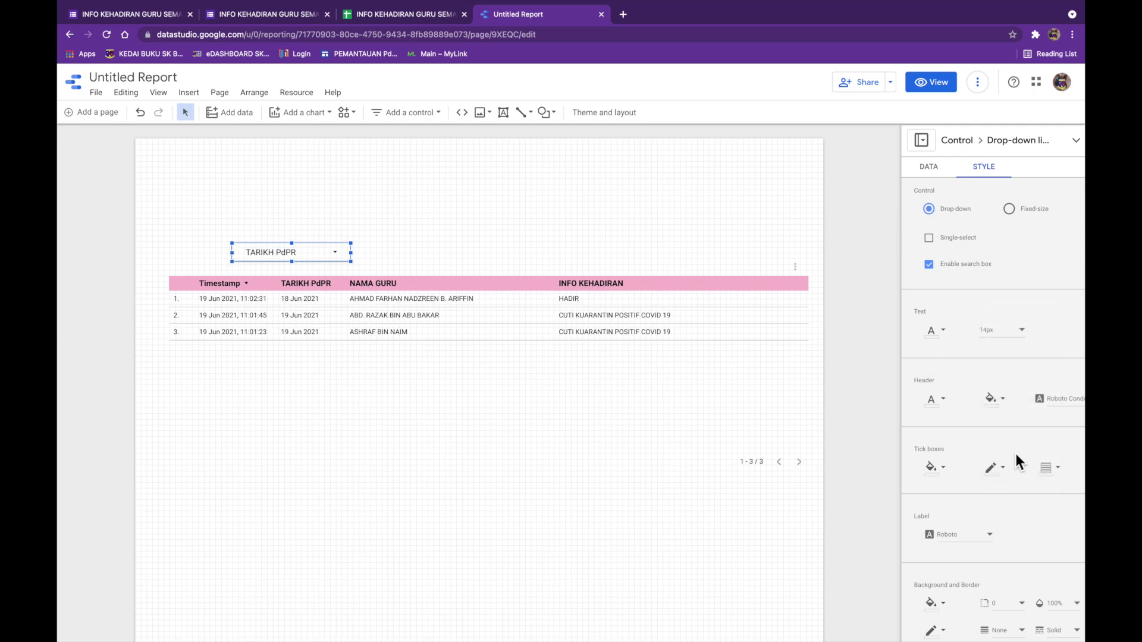
{"action": "scroll", "coordinate": [1005, 411], "scroll_direction": "down", "scroll_amount": 3}
{"action": "left_click", "coordinate": [991, 365]}
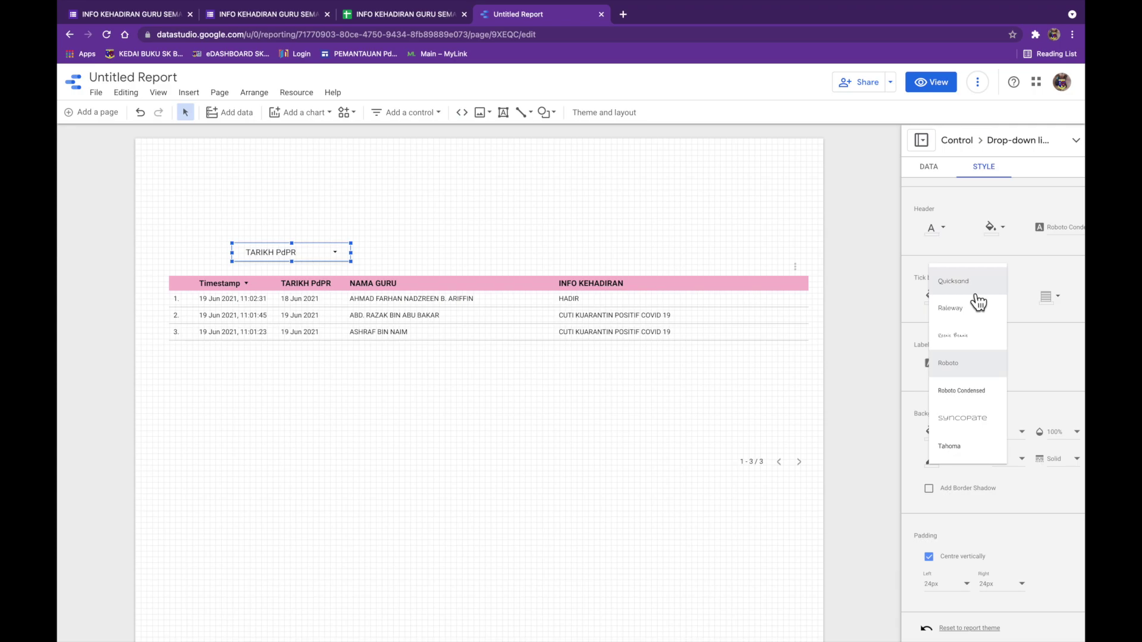
{"action": "left_click", "coordinate": [976, 393]}
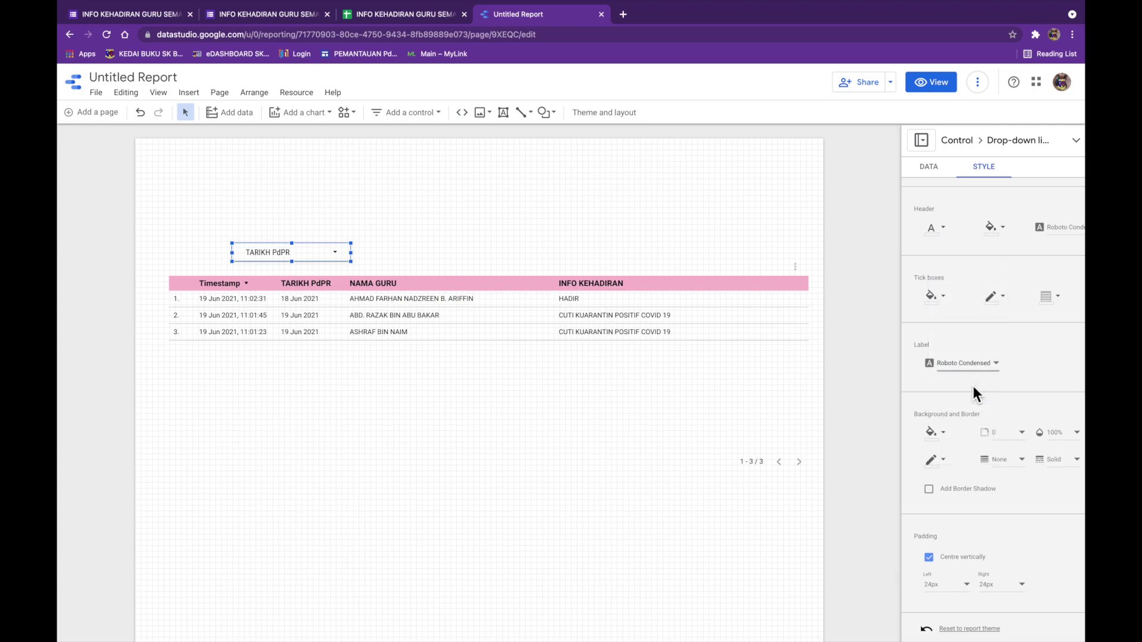
- Give the TARIKH PdPR drop-down control a light blue background
{"action": "scroll", "coordinate": [967, 412], "scroll_direction": "up", "scroll_amount": 2}
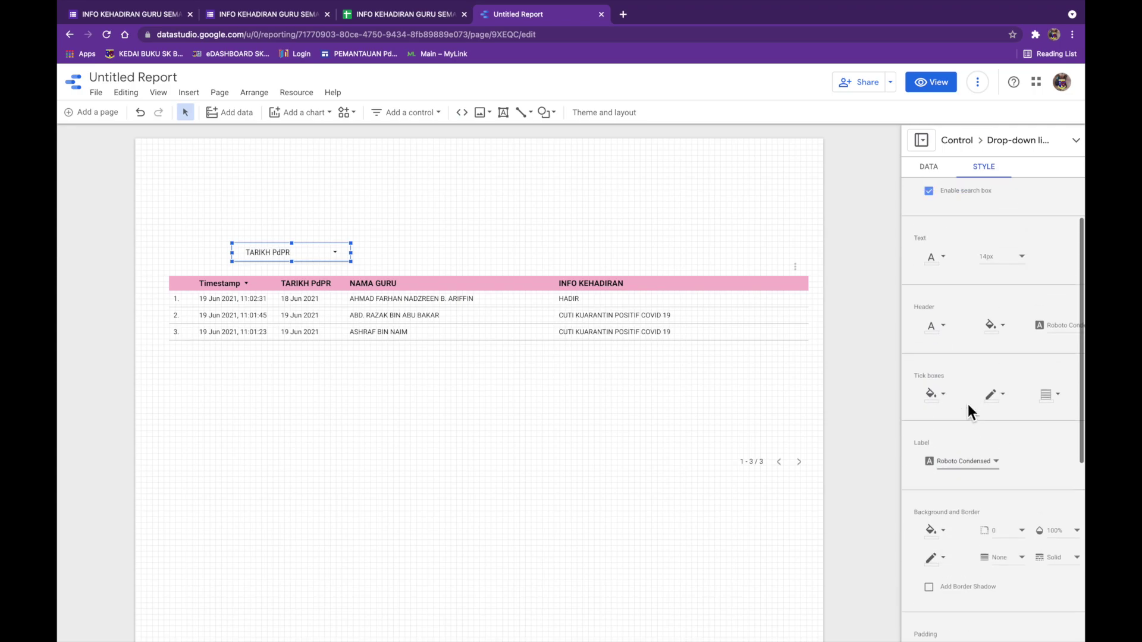
{"action": "scroll", "coordinate": [968, 411], "scroll_direction": "down", "scroll_amount": 2}
{"action": "scroll", "coordinate": [968, 405], "scroll_direction": "down", "scroll_amount": 1}
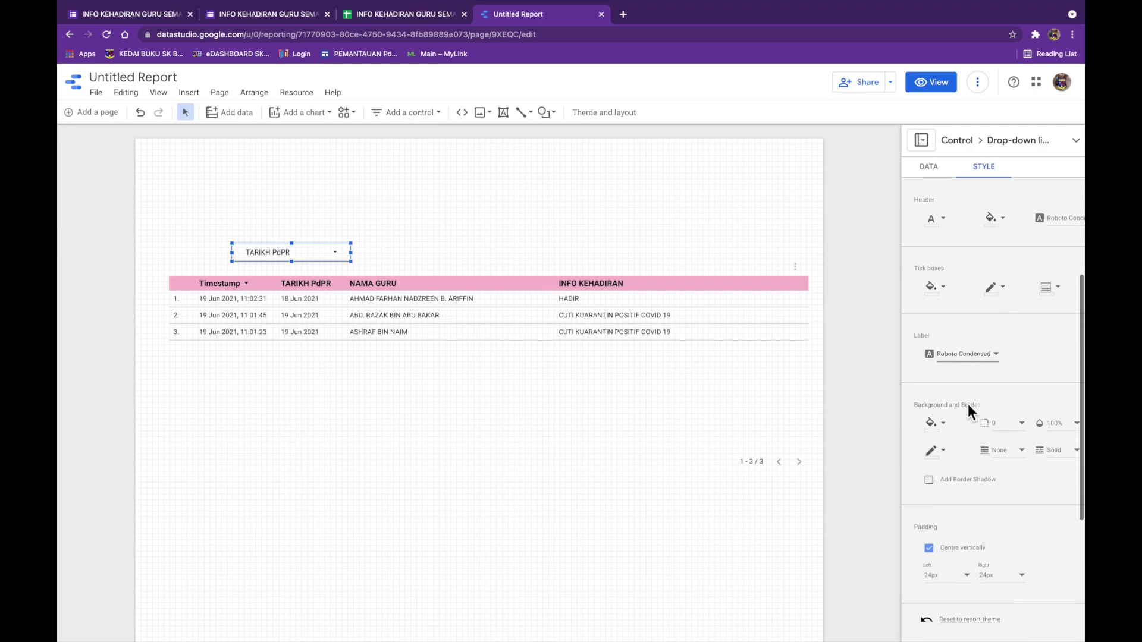
{"action": "left_click", "coordinate": [938, 424]}
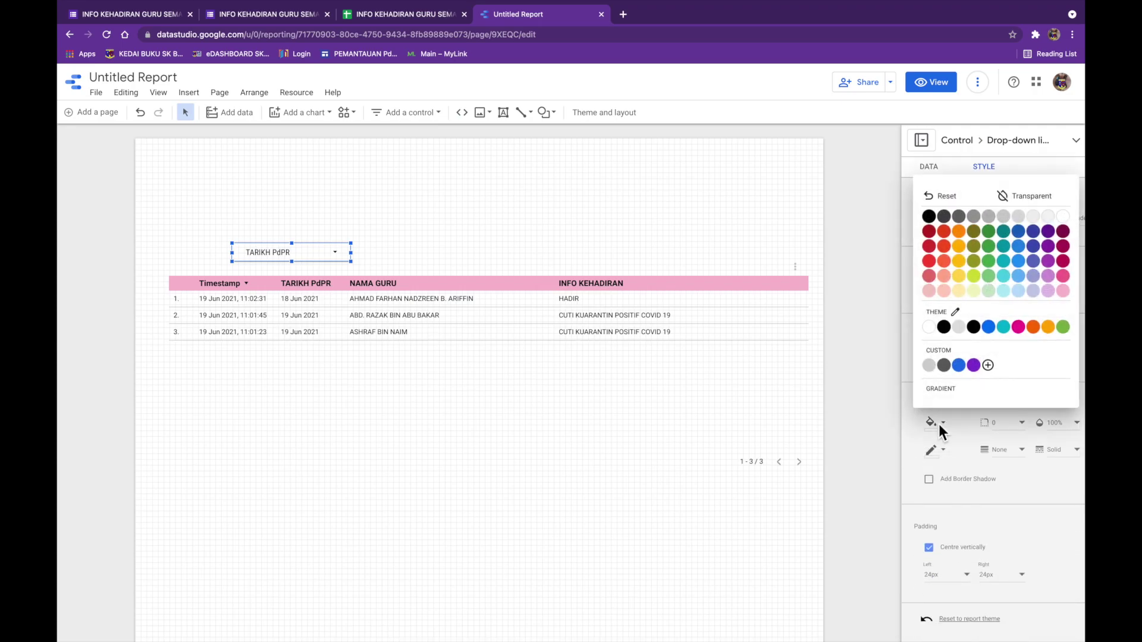
{"action": "left_click", "coordinate": [1030, 292]}
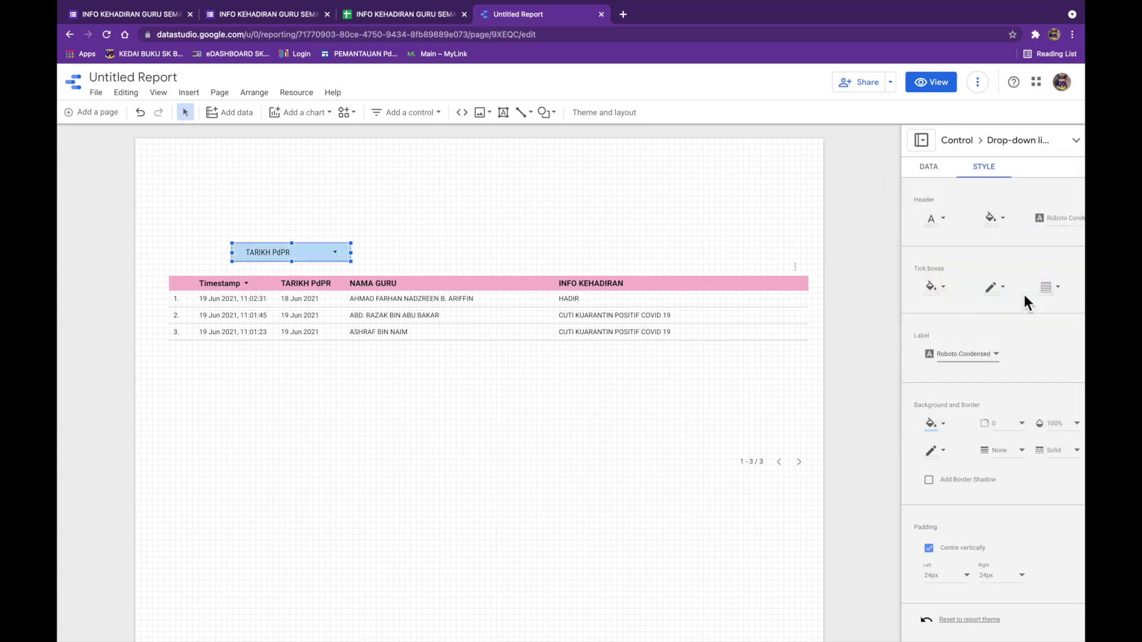
- Copy the TARIKH PdPR drop-down, place the copy beside it above the table, and change its control field to NAMA GURU
{"action": "right_click", "coordinate": [335, 250]}
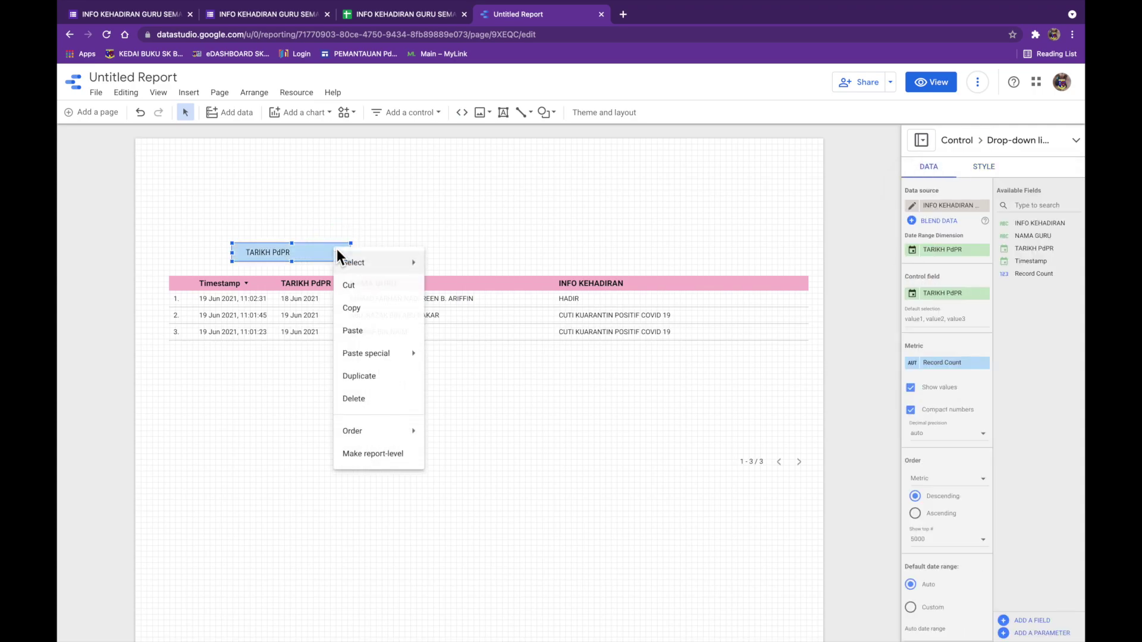
{"action": "left_click", "coordinate": [364, 312]}
{"action": "right_click", "coordinate": [427, 247]}
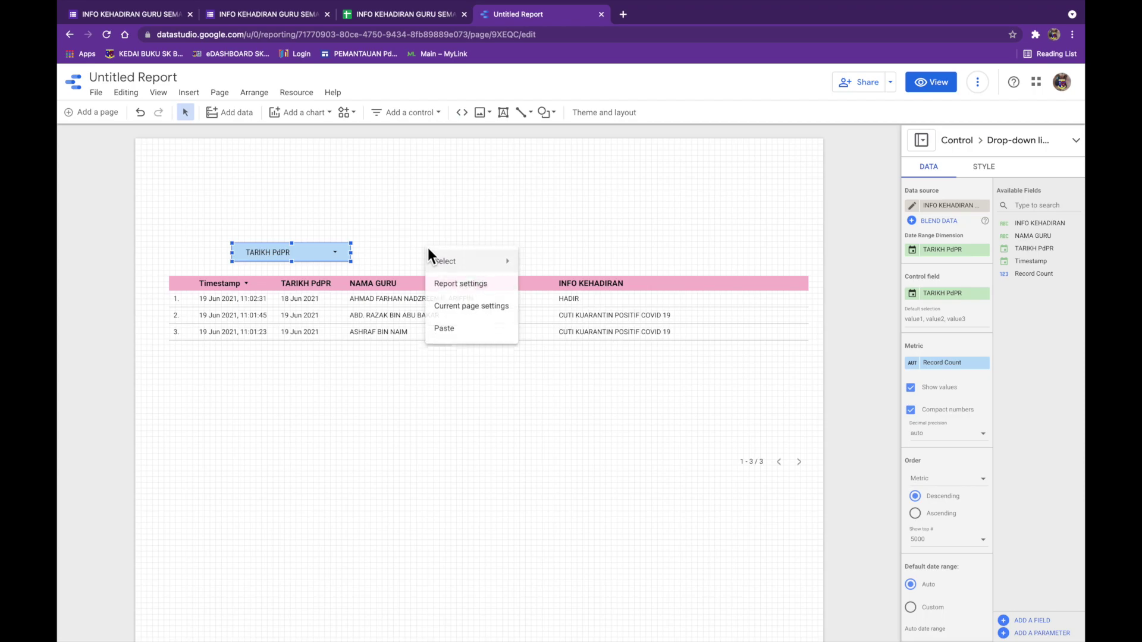
{"action": "left_click", "coordinate": [448, 333]}
{"action": "left_click_drag", "start_coordinate": [380, 266], "coordinate": [503, 252]}
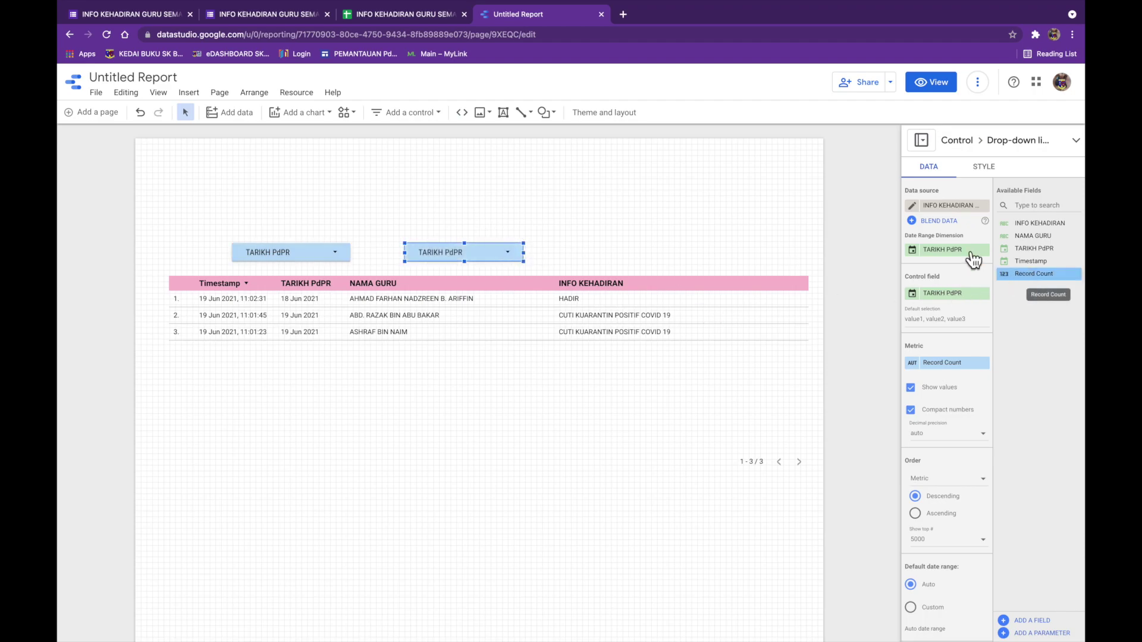
{"action": "left_click_drag", "start_coordinate": [1035, 236], "coordinate": [944, 295]}
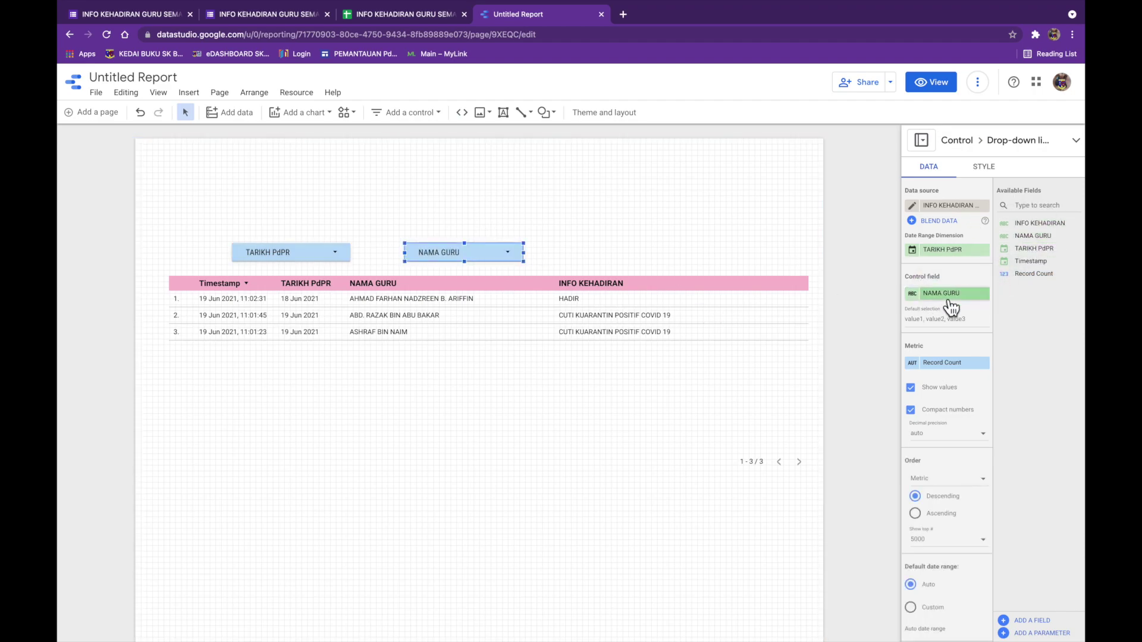
- Paste a third drop-down in the row with INFO KEHADIRAN as its control field, and centre all three controls above the table
{"action": "right_click", "coordinate": [591, 253]}
{"action": "left_click", "coordinate": [612, 327]}
{"action": "left_click_drag", "start_coordinate": [323, 276], "coordinate": [645, 249]}
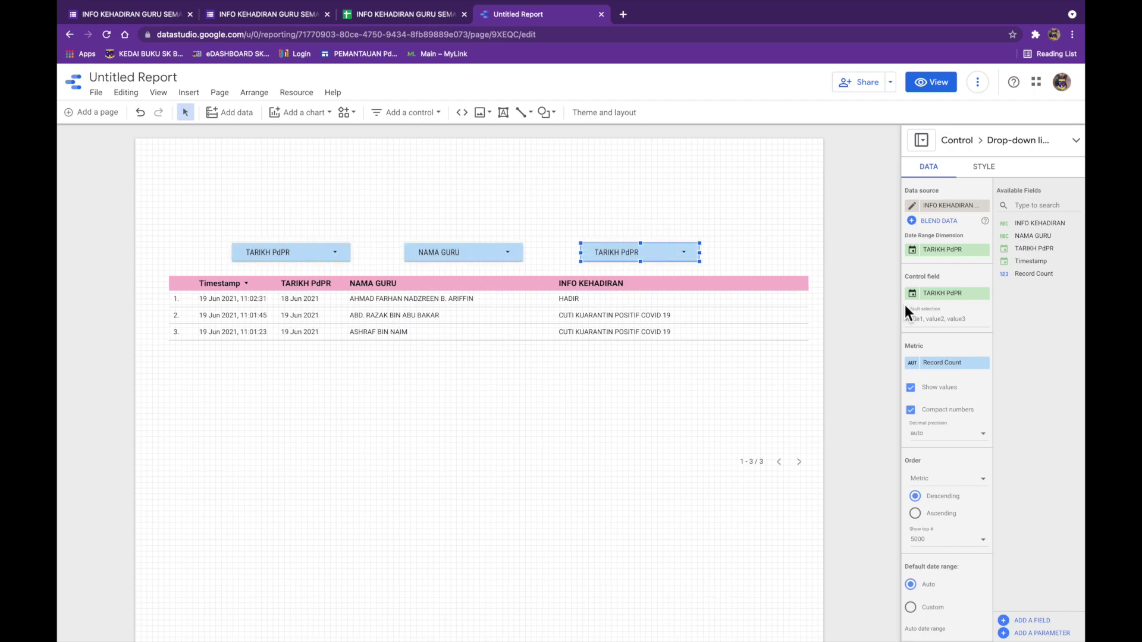
{"action": "left_click_drag", "start_coordinate": [1014, 225], "coordinate": [958, 295]}
{"action": "left_click_drag", "start_coordinate": [215, 228], "coordinate": [688, 258]}
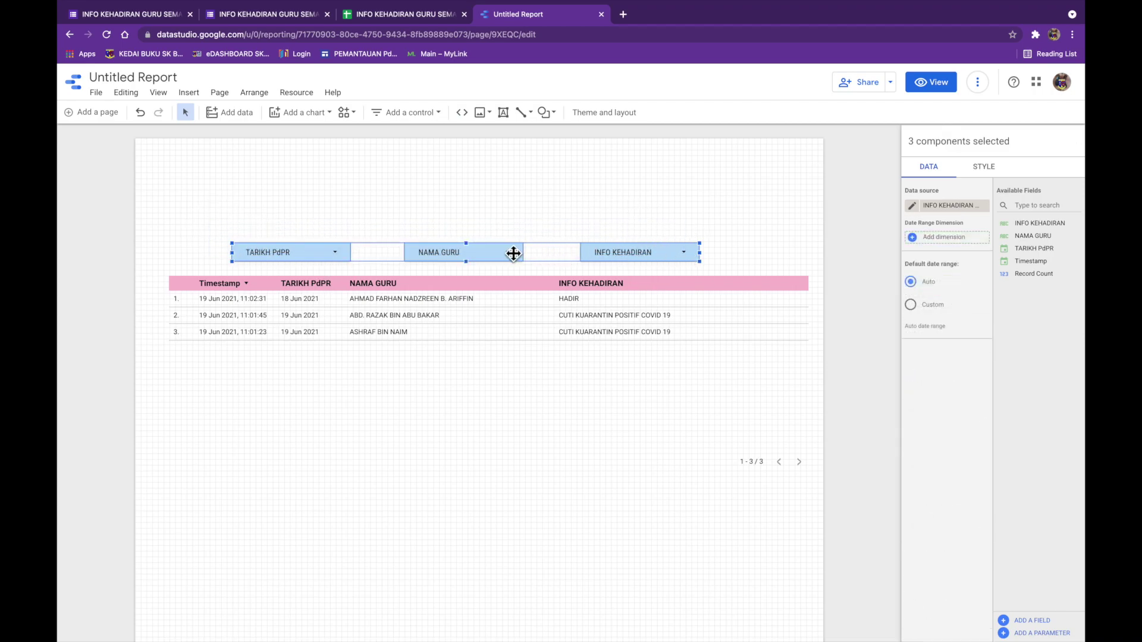
{"action": "left_click_drag", "start_coordinate": [515, 252], "coordinate": [521, 251]}
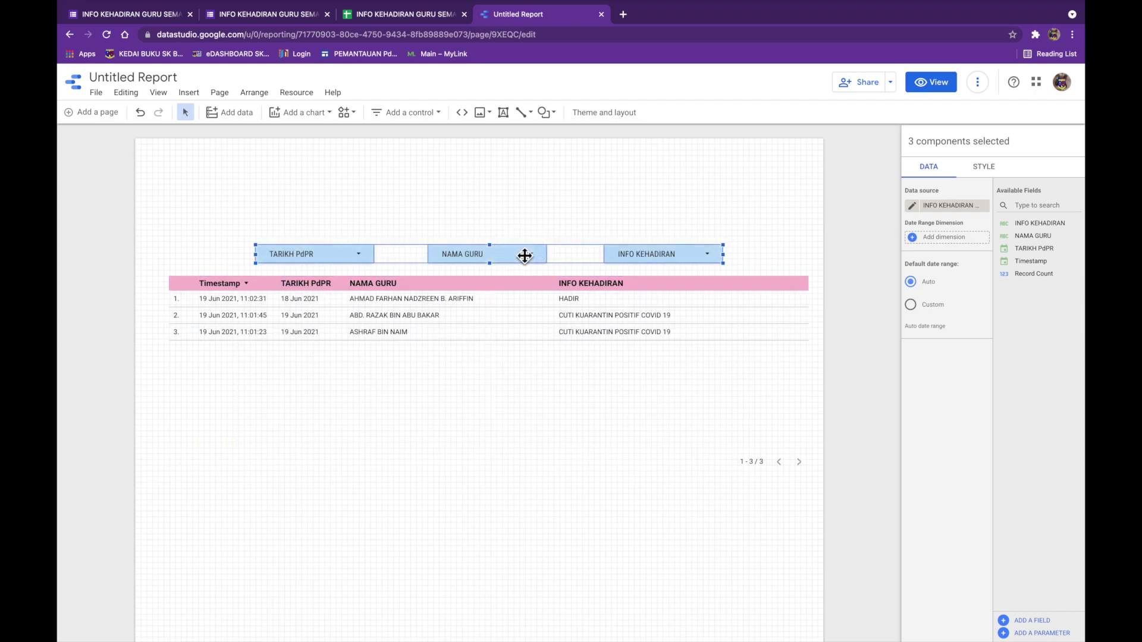
- Rename the table's Timestamp dimension to TARIKH PENGISIAN and adjust the date column widths so the header fits on one line
{"action": "left_click", "coordinate": [263, 292]}
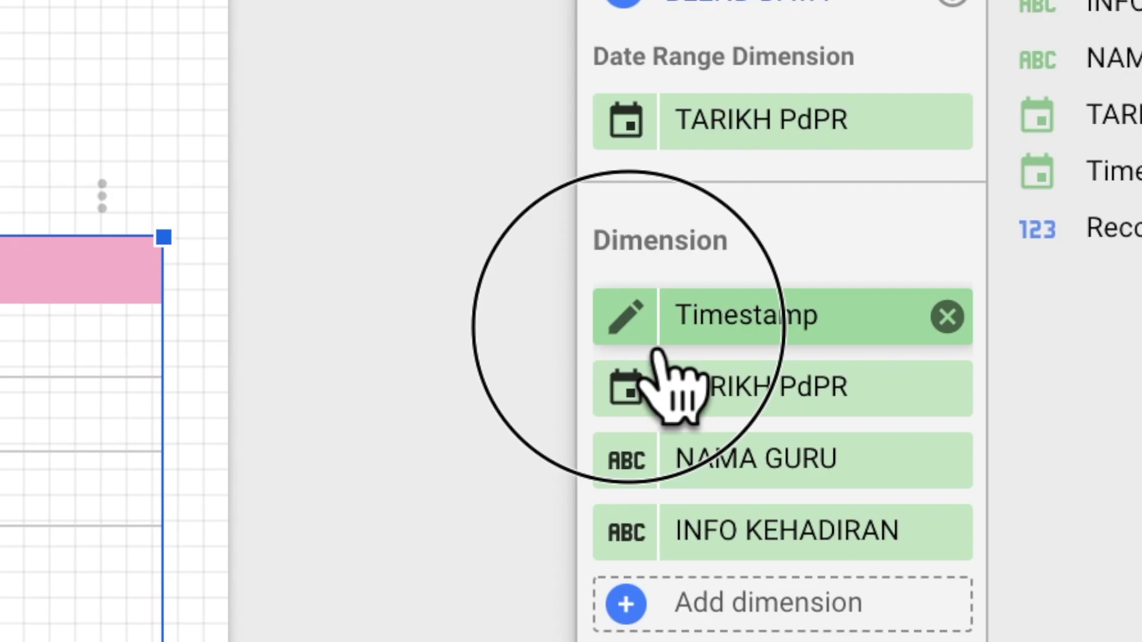
{"action": "left_click", "coordinate": [630, 326]}
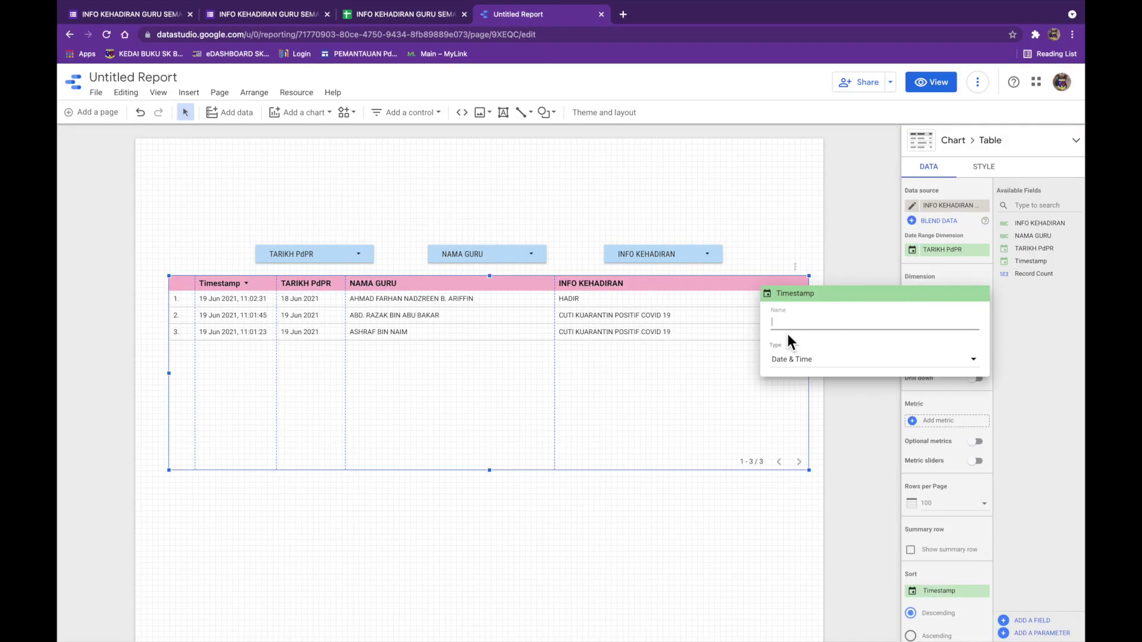
{"action": "type", "text": "TARIKH PEN"}
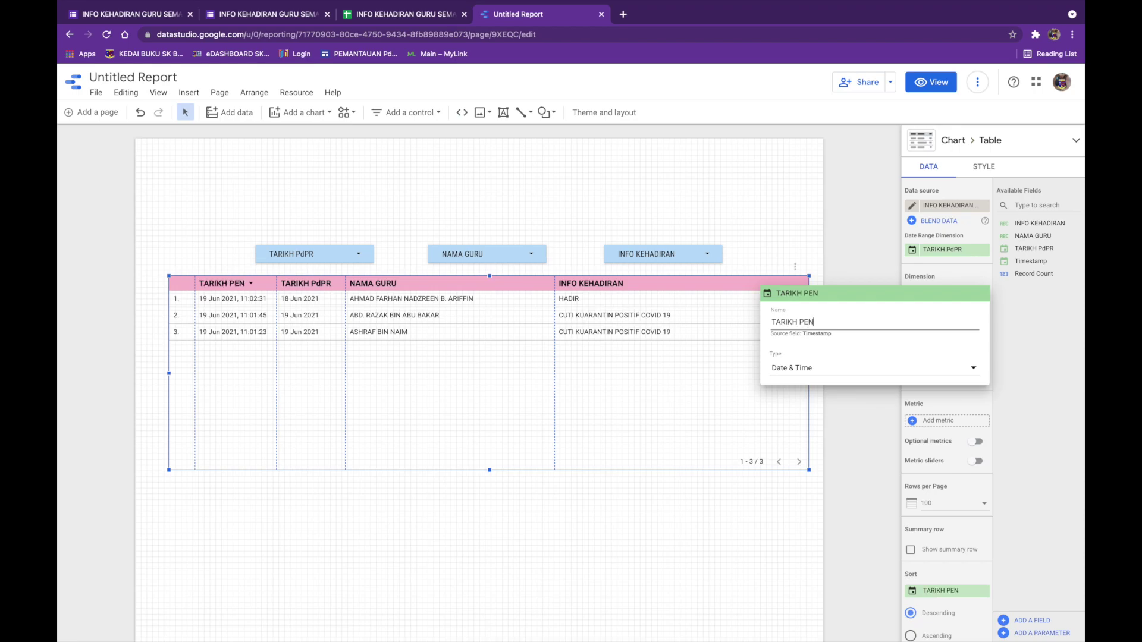
{"action": "type", "text": "GISIAN"}
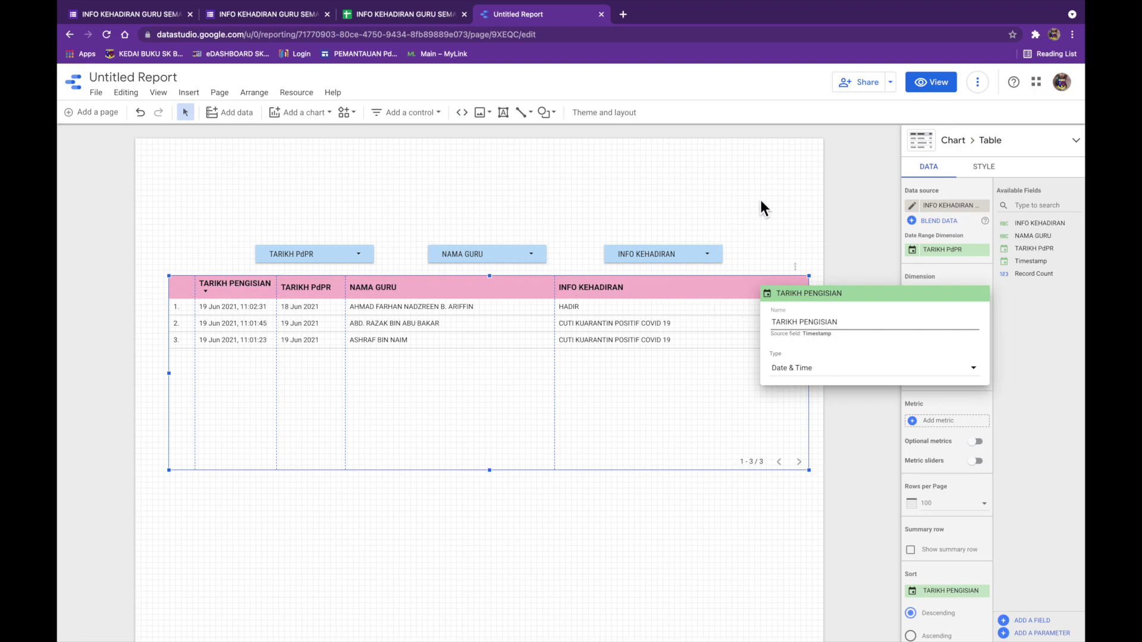
{"action": "left_click", "coordinate": [860, 221]}
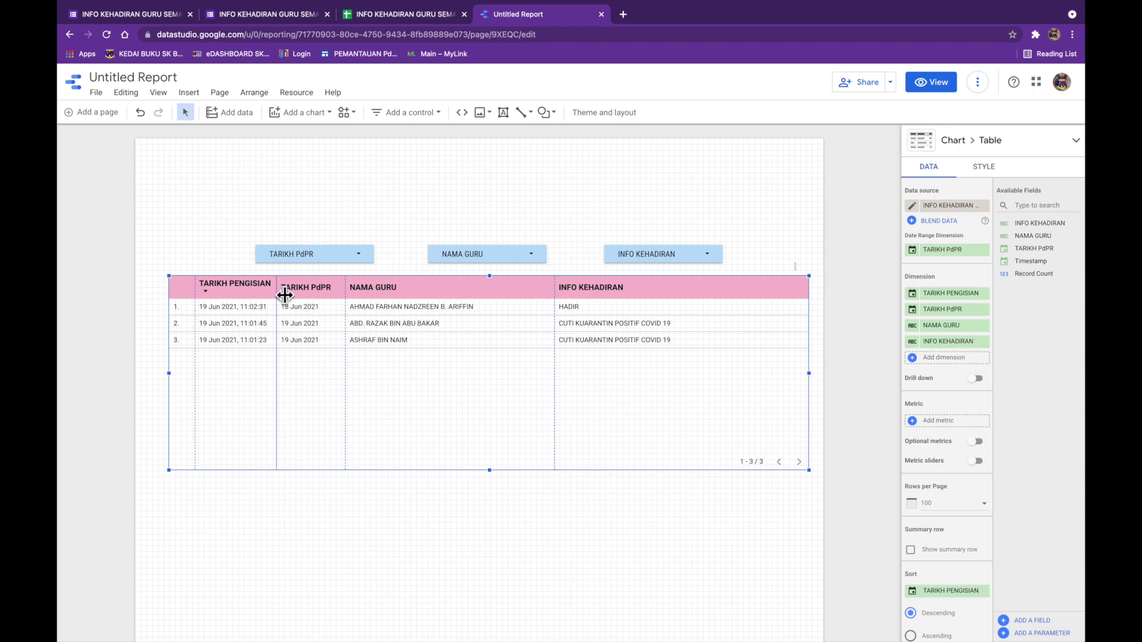
{"action": "left_click_drag", "start_coordinate": [352, 288], "coordinate": [362, 290]}
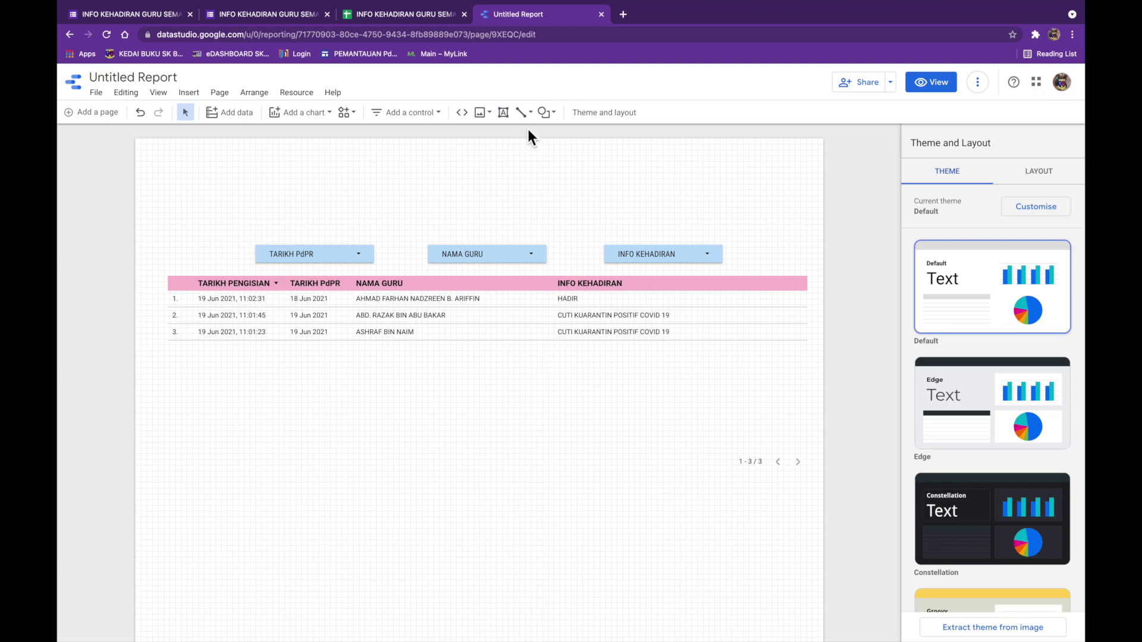
- Upload template header (1).png as an image and move it to the upper-left area of the report page
{"action": "left_click", "coordinate": [511, 119]}
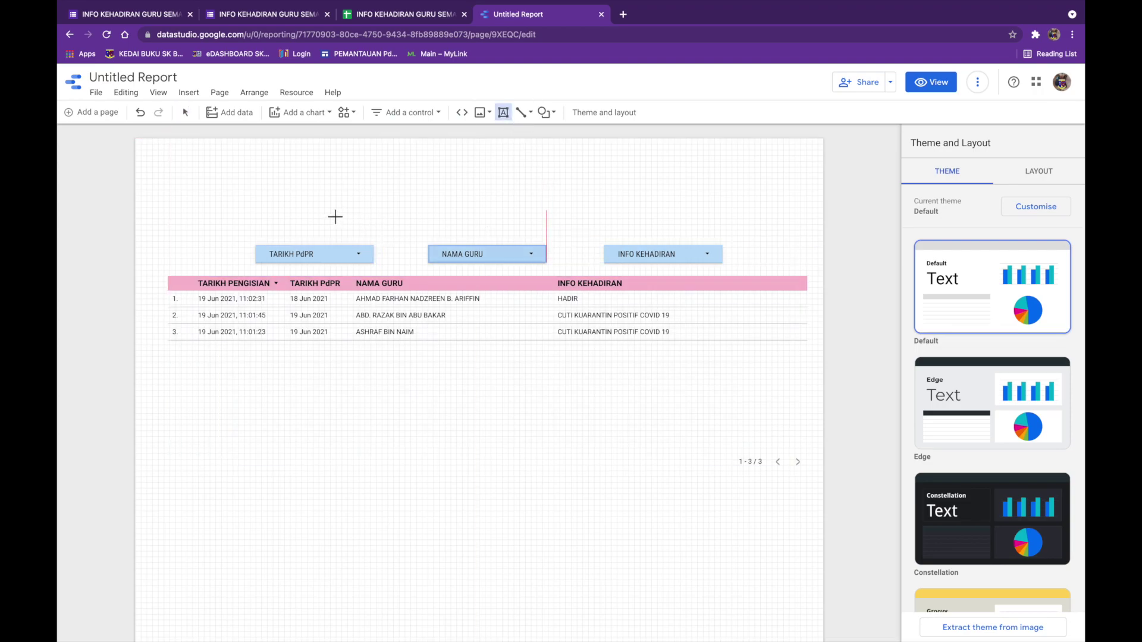
{"action": "left_click", "coordinate": [485, 112]}
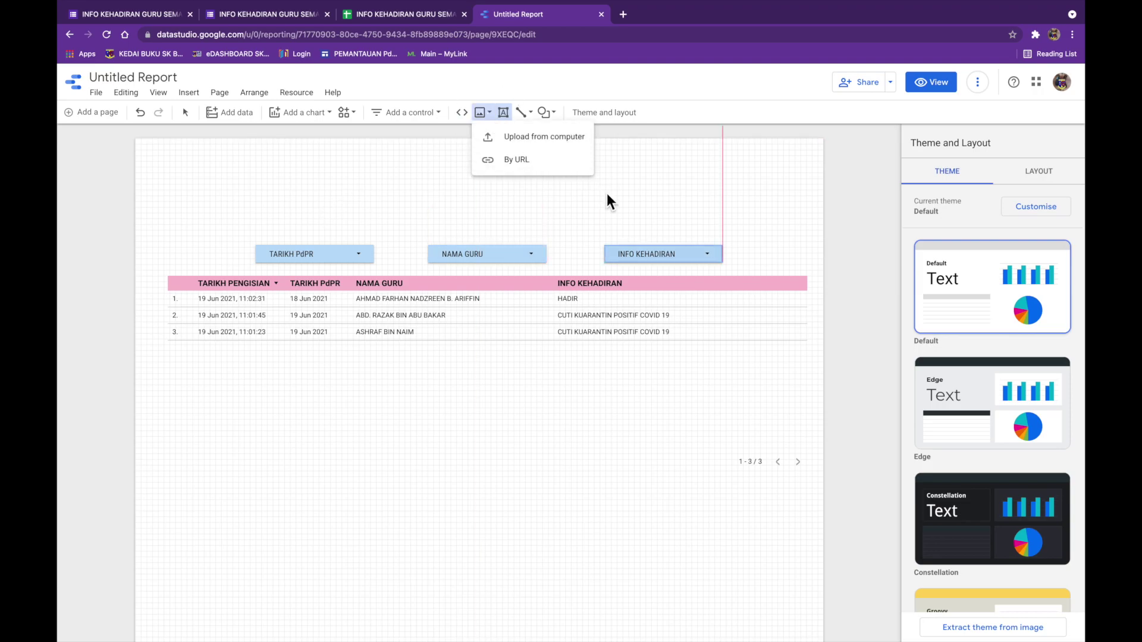
{"action": "key", "text": "Escape"}
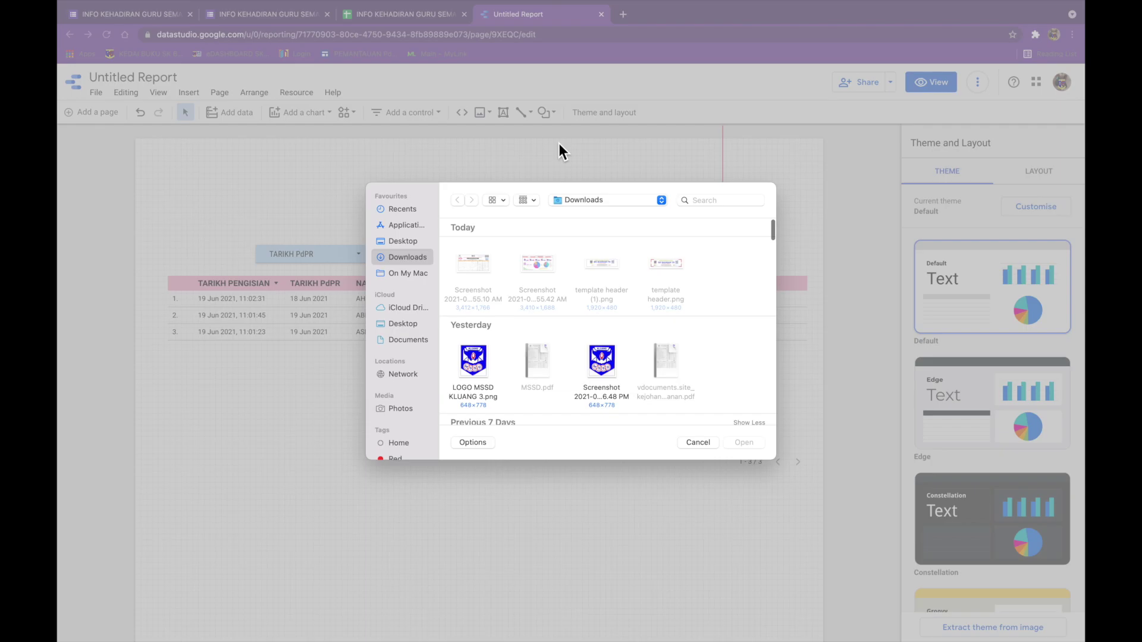
{"action": "left_click", "coordinate": [600, 268]}
{"action": "left_click", "coordinate": [744, 443]}
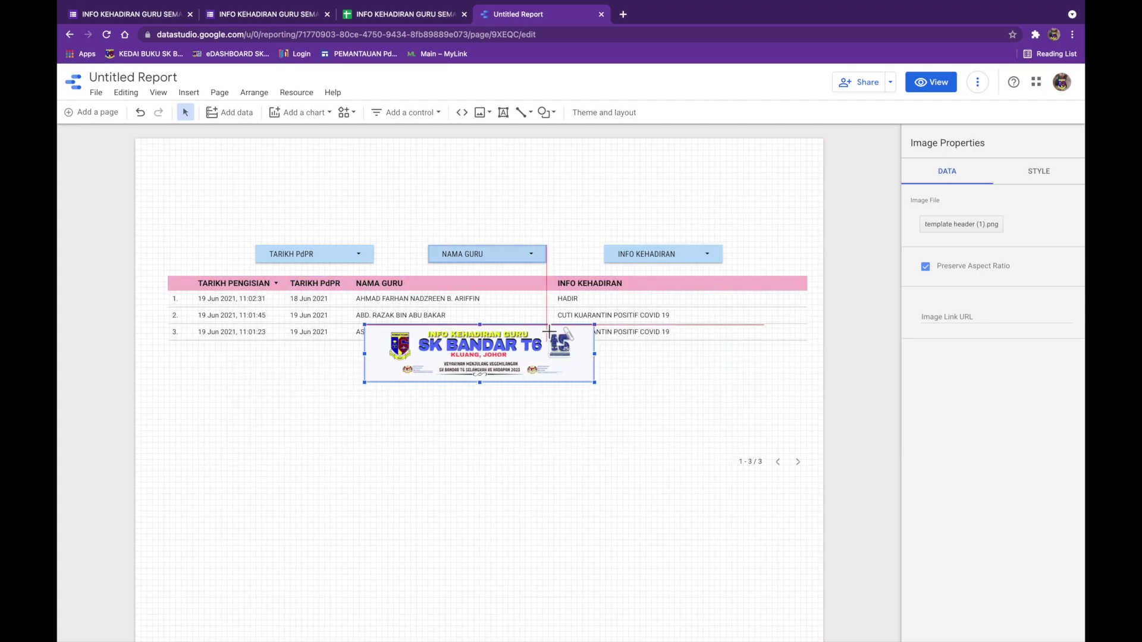
{"action": "left_click", "coordinate": [503, 112]}
{"action": "left_click", "coordinate": [539, 360]}
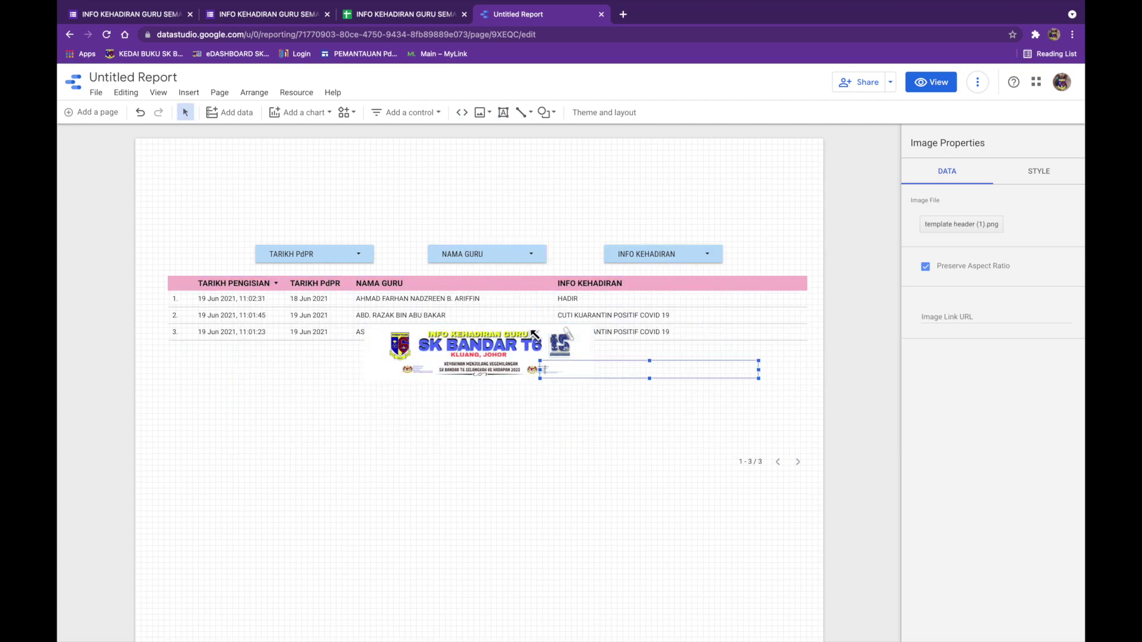
{"action": "left_click_drag", "start_coordinate": [543, 345], "coordinate": [355, 170]}
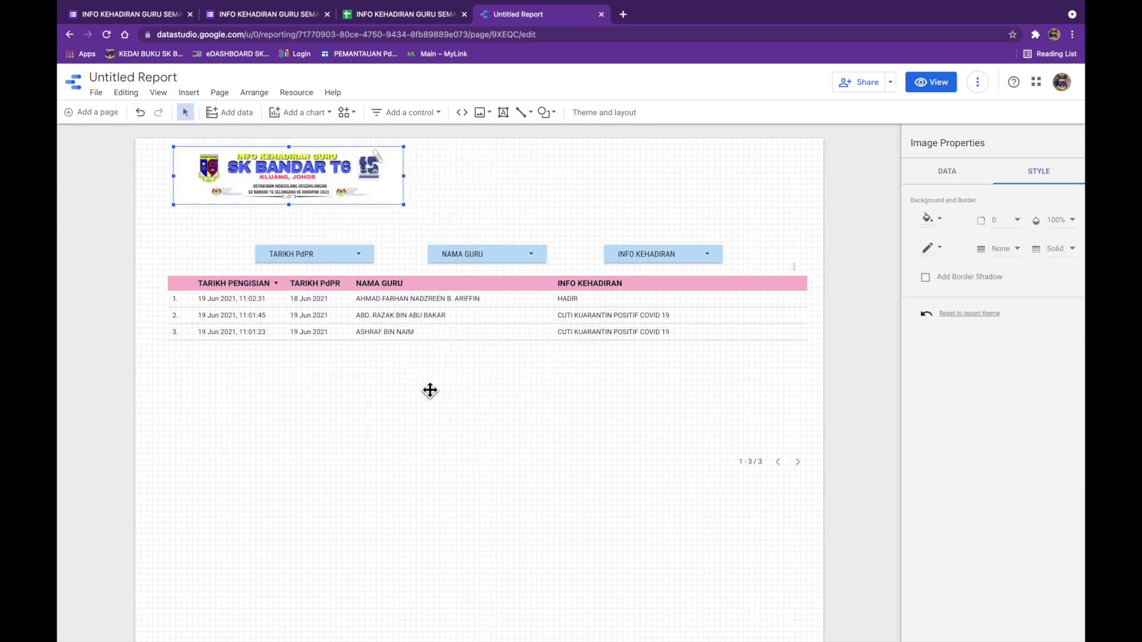
{"action": "left_click", "coordinate": [187, 246]}
{"action": "left_click_drag", "start_coordinate": [156, 235], "coordinate": [807, 374]}
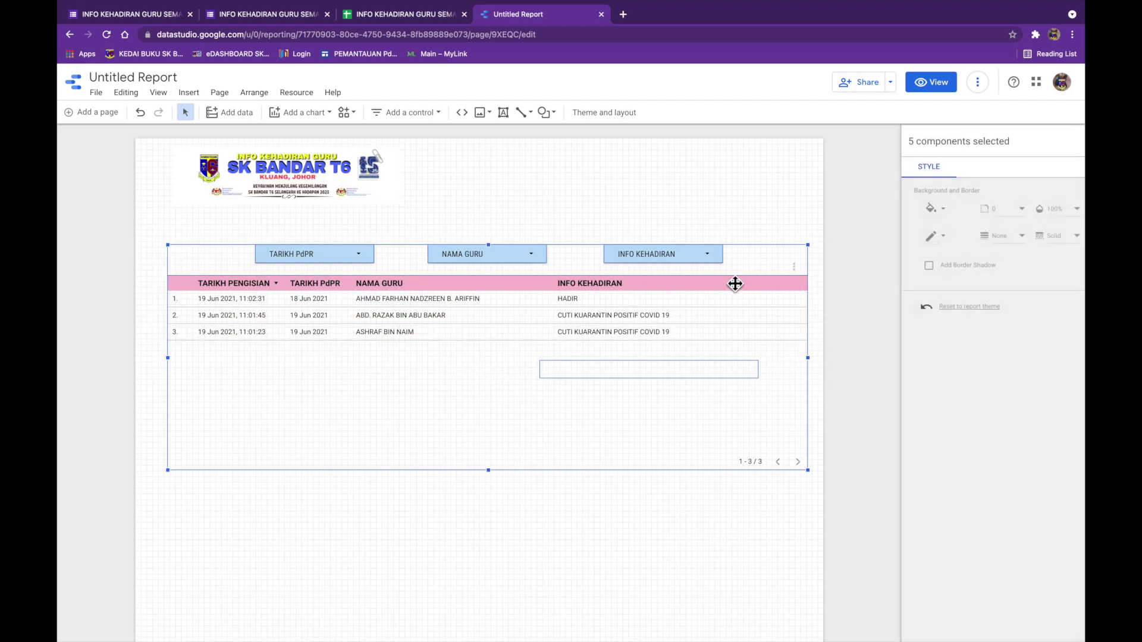
{"action": "left_click", "coordinate": [567, 291]}
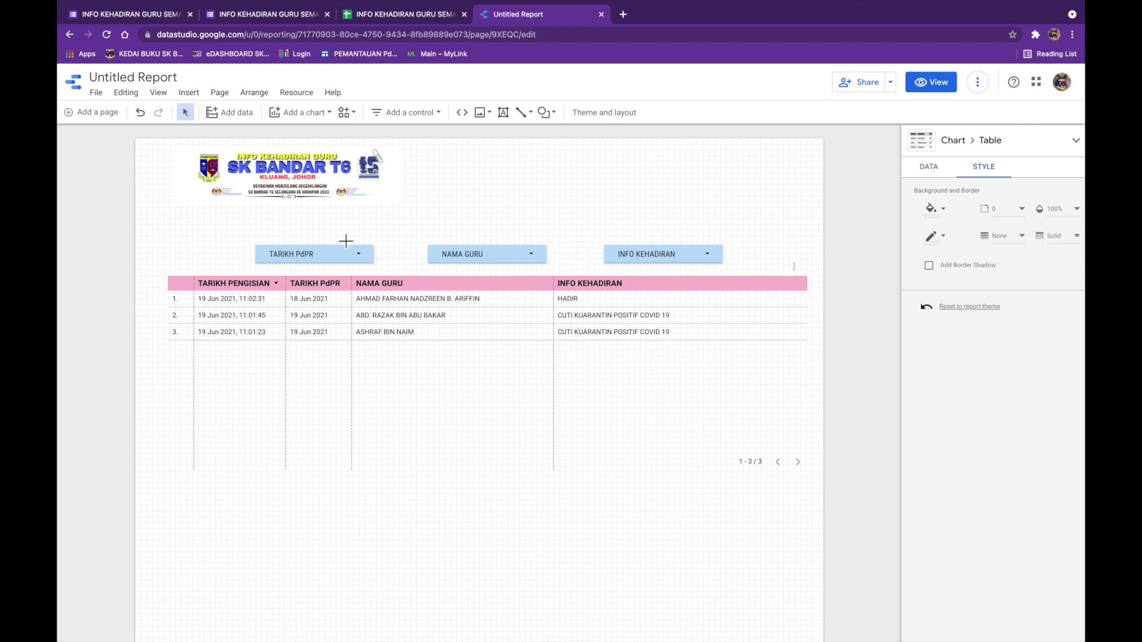
{"action": "left_click_drag", "start_coordinate": [257, 234], "coordinate": [711, 364]}
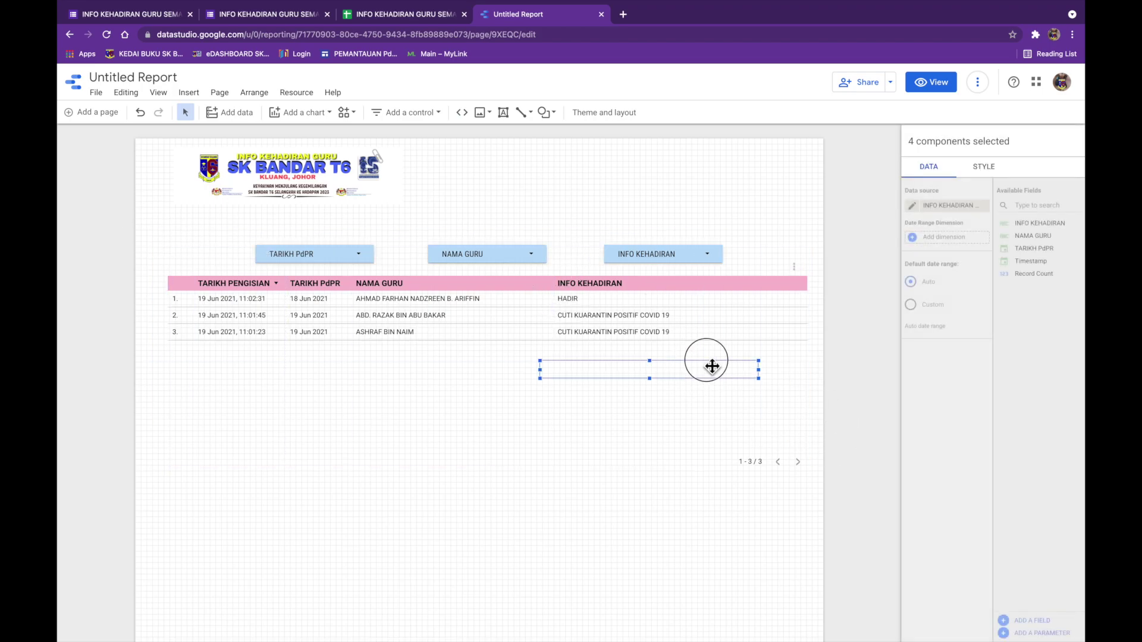
{"action": "left_click", "coordinate": [342, 333]}
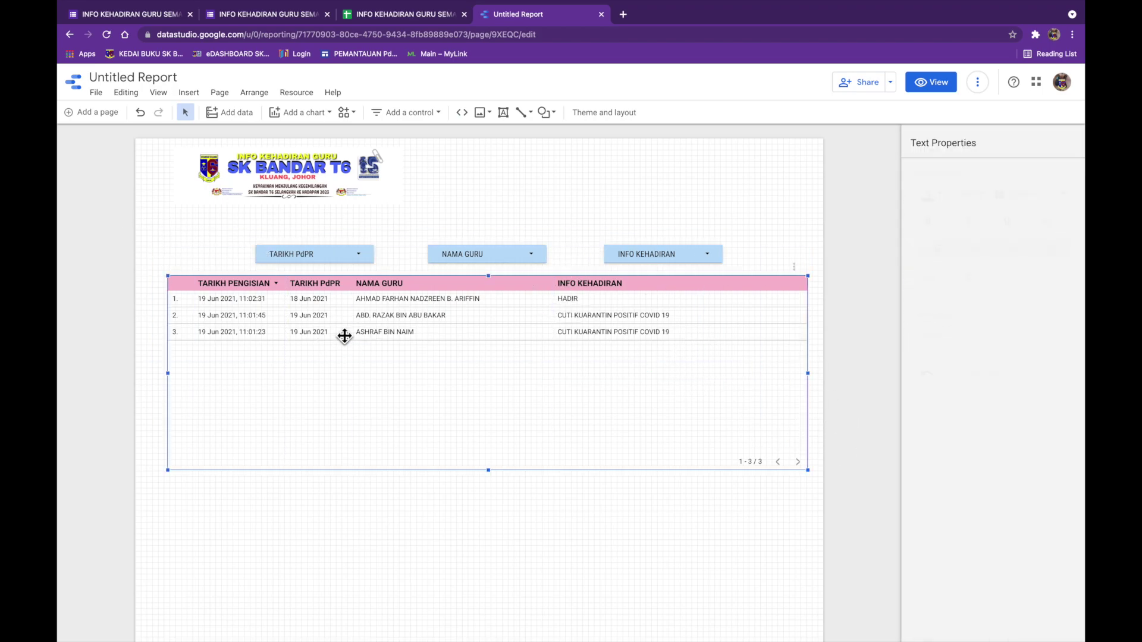
- Enlarge the header image and centre it along the page's top edge
{"action": "left_click", "coordinate": [318, 179]}
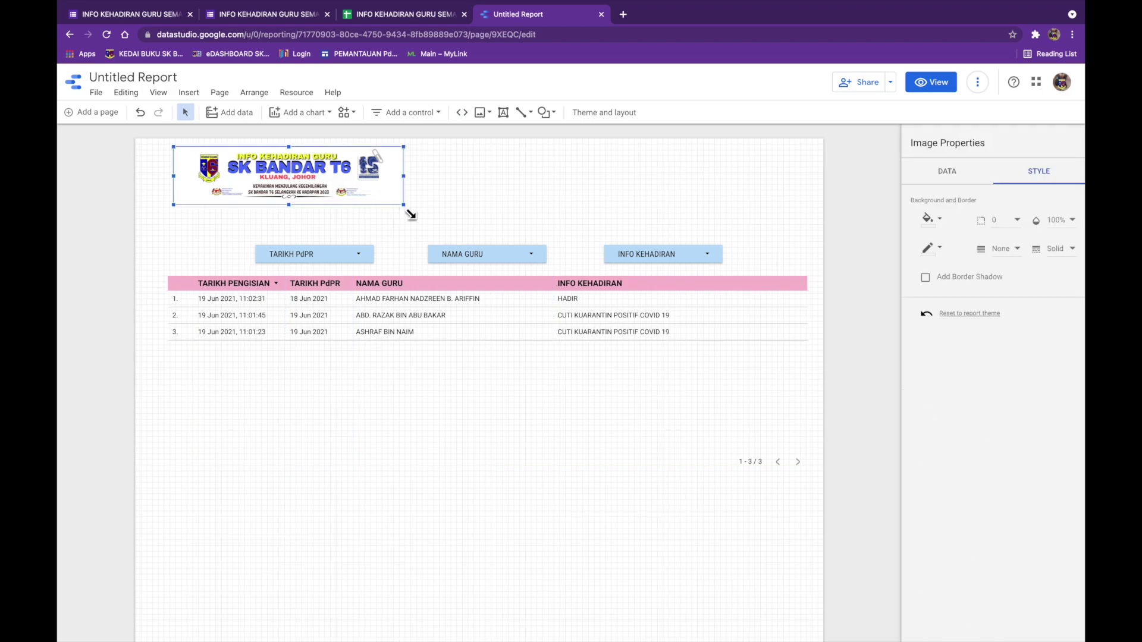
{"action": "left_click_drag", "start_coordinate": [411, 212], "coordinate": [617, 250]}
{"action": "left_click_drag", "start_coordinate": [464, 185], "coordinate": [557, 179]}
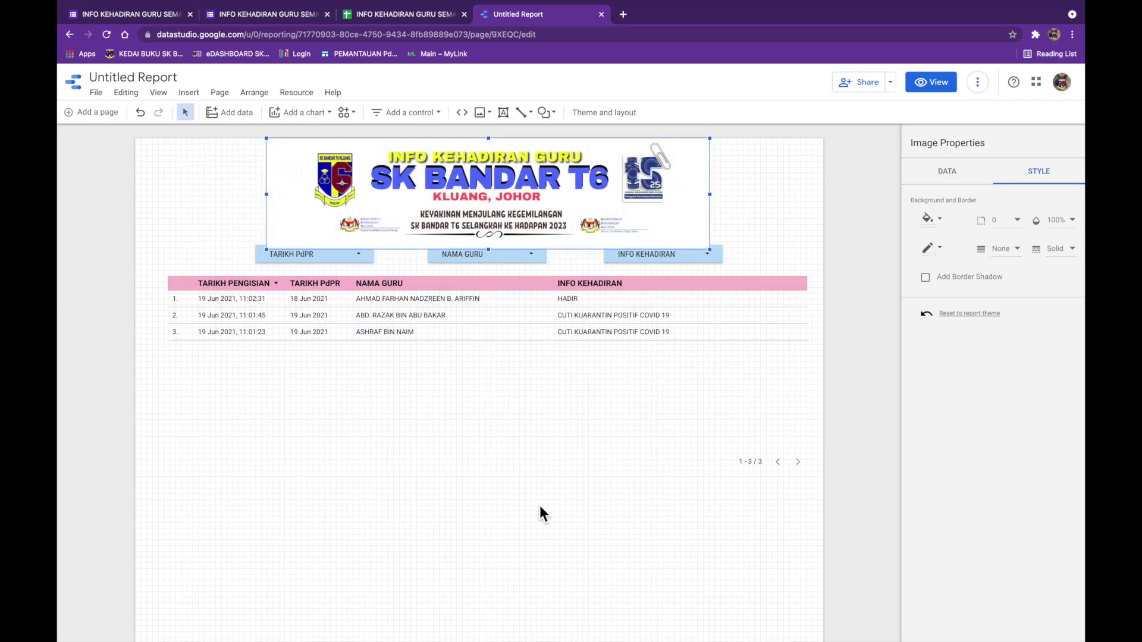
{"action": "left_click", "coordinate": [537, 463]}
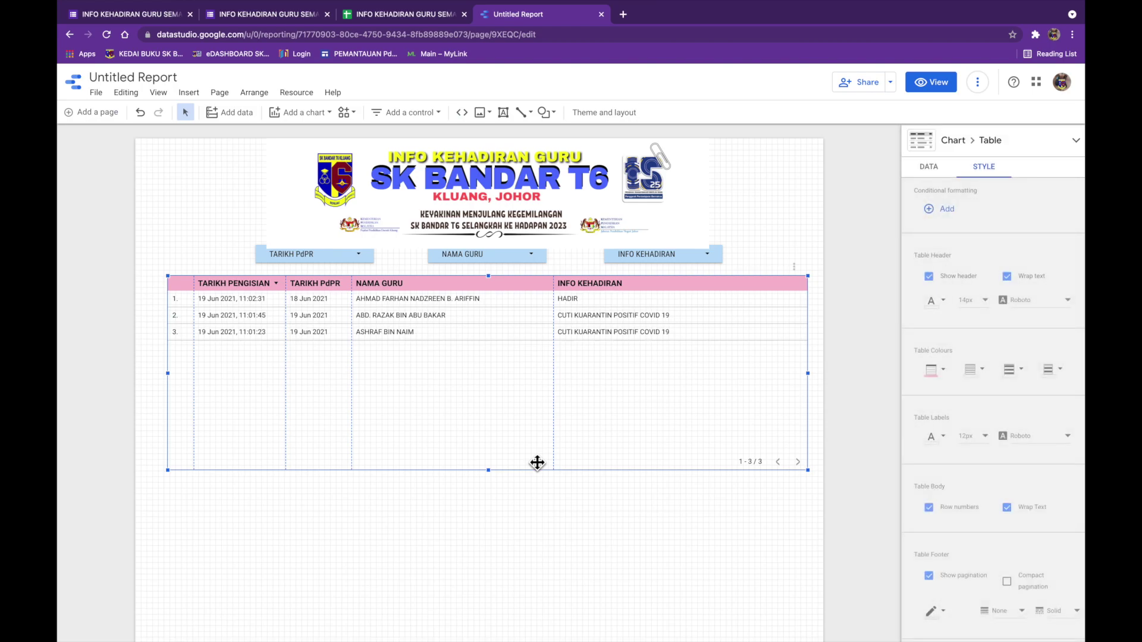
{"action": "left_click", "coordinate": [678, 232]}
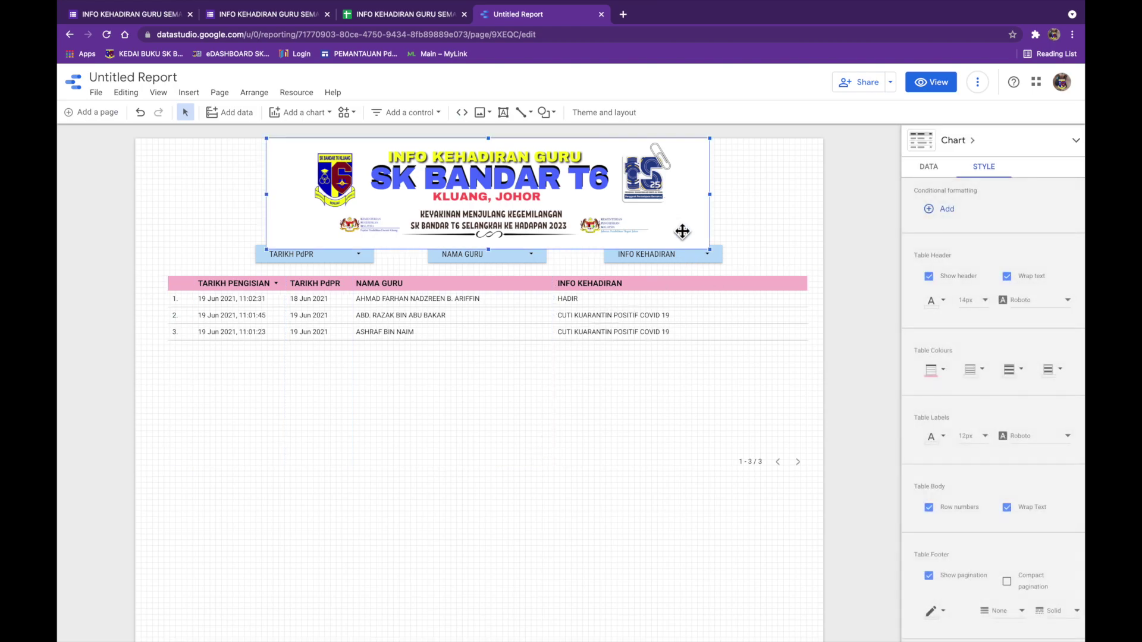
{"action": "left_click", "coordinate": [457, 440]}
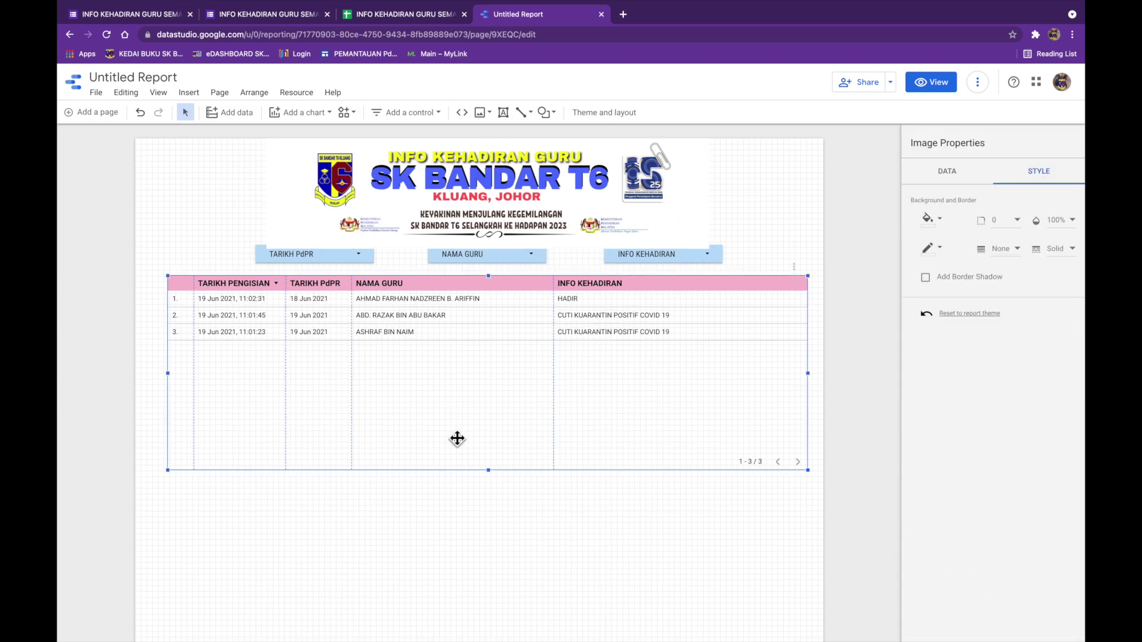
- Shrink the header image so that it no longer overlaps the three drop-down controls
{"action": "left_click_drag", "start_coordinate": [182, 237], "coordinate": [805, 444]}
{"action": "left_click", "coordinate": [515, 197]}
{"action": "left_click_drag", "start_coordinate": [712, 250], "coordinate": [654, 233]}
{"action": "left_click", "coordinate": [290, 441]}
{"action": "left_click", "coordinate": [177, 233]}
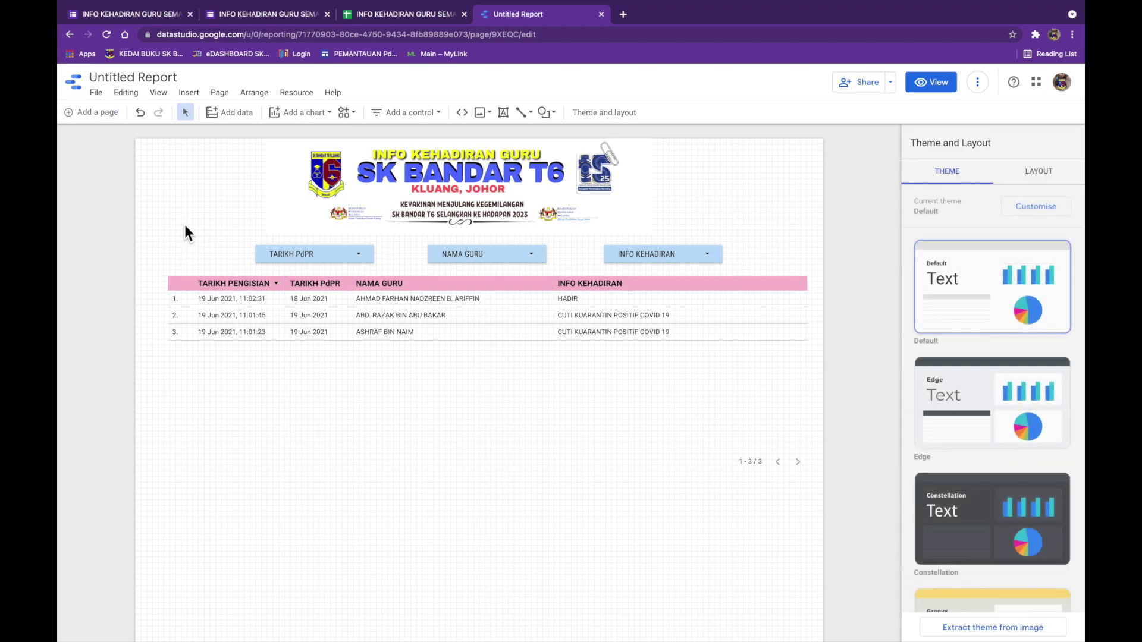
- Move the table and its three drop-down controls down together to make room for a taller header
{"action": "left_click_drag", "start_coordinate": [165, 231], "coordinate": [677, 402]}
{"action": "left_click", "coordinate": [652, 405]}
{"action": "left_click_drag", "start_coordinate": [619, 329], "coordinate": [617, 379]}
{"action": "left_click", "coordinate": [400, 298]}
{"action": "left_click_drag", "start_coordinate": [225, 240], "coordinate": [676, 305]}
- Enlarge the header image across most of the page width above the drop-downs, and preview the report before returning to editing
{"action": "left_click", "coordinate": [595, 226]}
{"action": "left_click_drag", "start_coordinate": [657, 238], "coordinate": [742, 257]}
{"action": "left_click_drag", "start_coordinate": [267, 259], "coordinate": [198, 272]}
{"action": "left_click_drag", "start_coordinate": [746, 275], "coordinate": [763, 276]}
{"action": "left_click", "coordinate": [567, 602]}
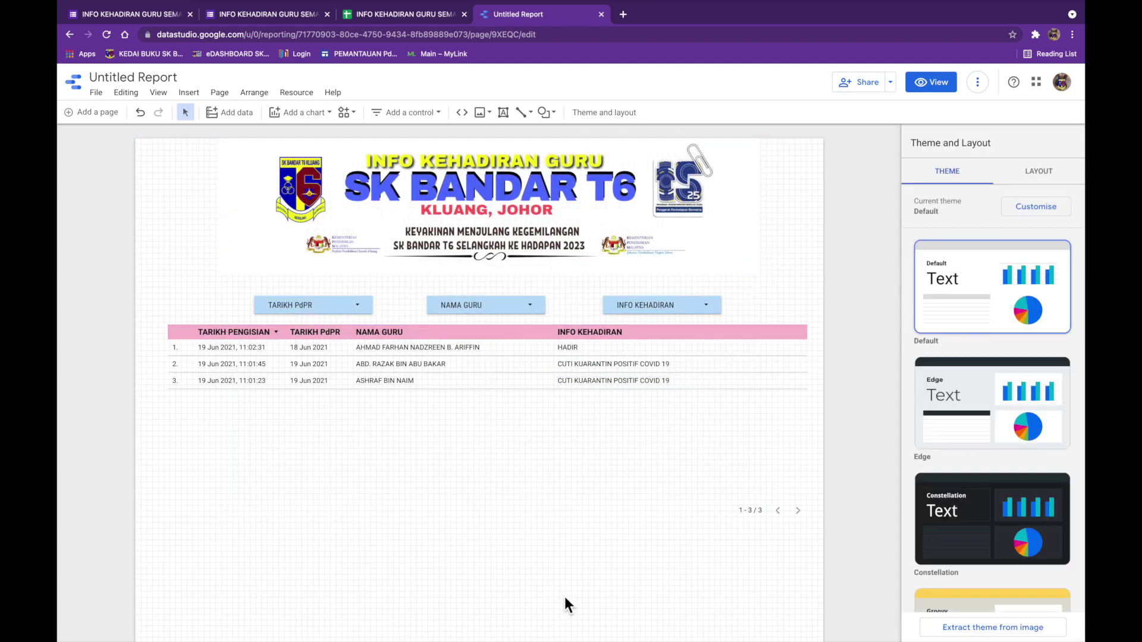
{"action": "left_click", "coordinate": [951, 88]}
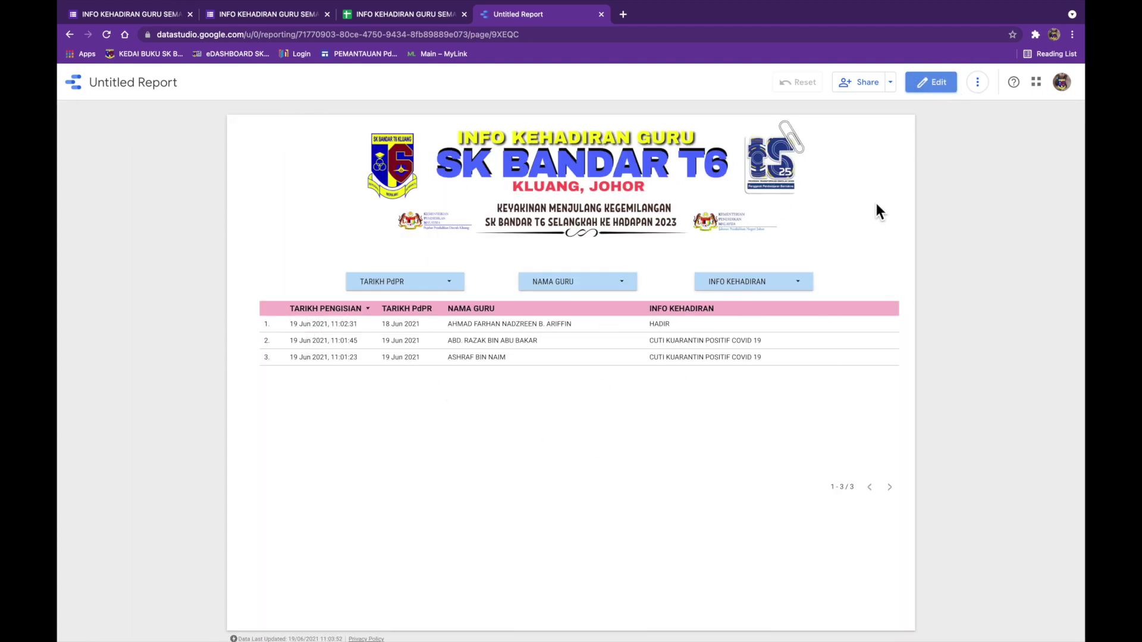
{"action": "left_click", "coordinate": [931, 83]}
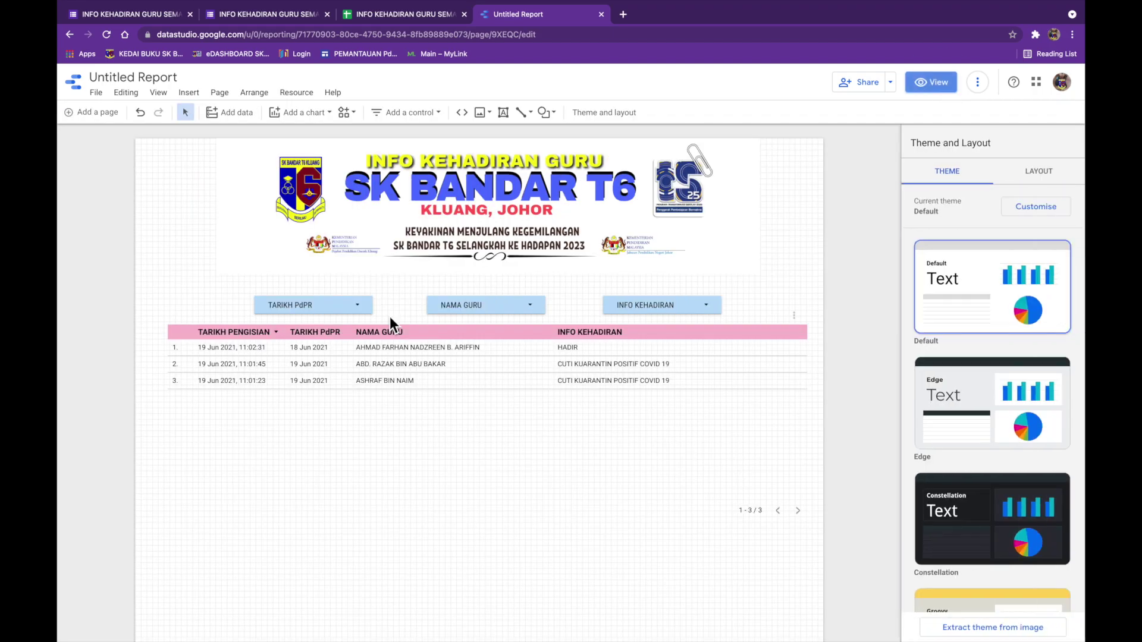
- Add a Record Count scorecard at the header image's lower-right corner and rename its metric JUMLAH PENGISIAN
{"action": "left_click", "coordinate": [319, 113]}
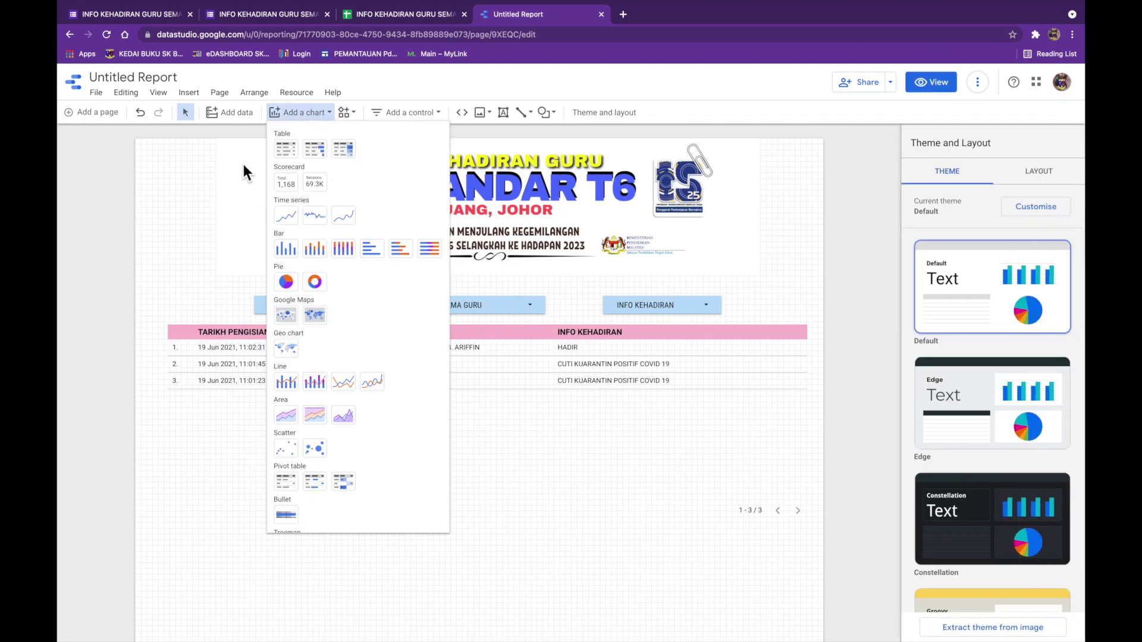
{"action": "left_click", "coordinate": [286, 182]}
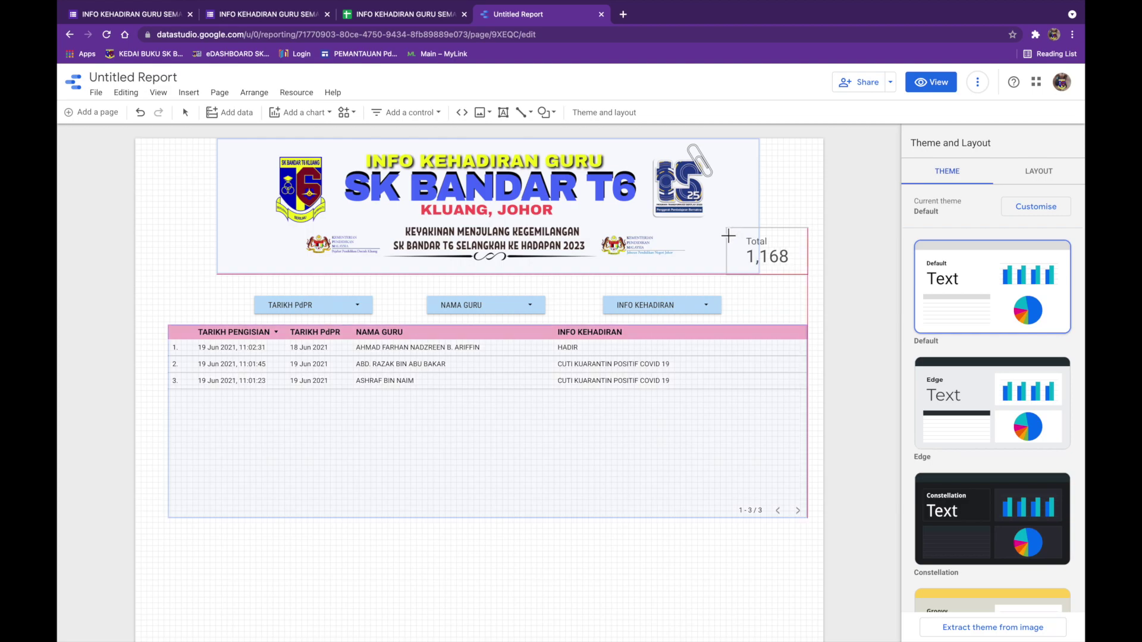
{"action": "left_click", "coordinate": [722, 232]}
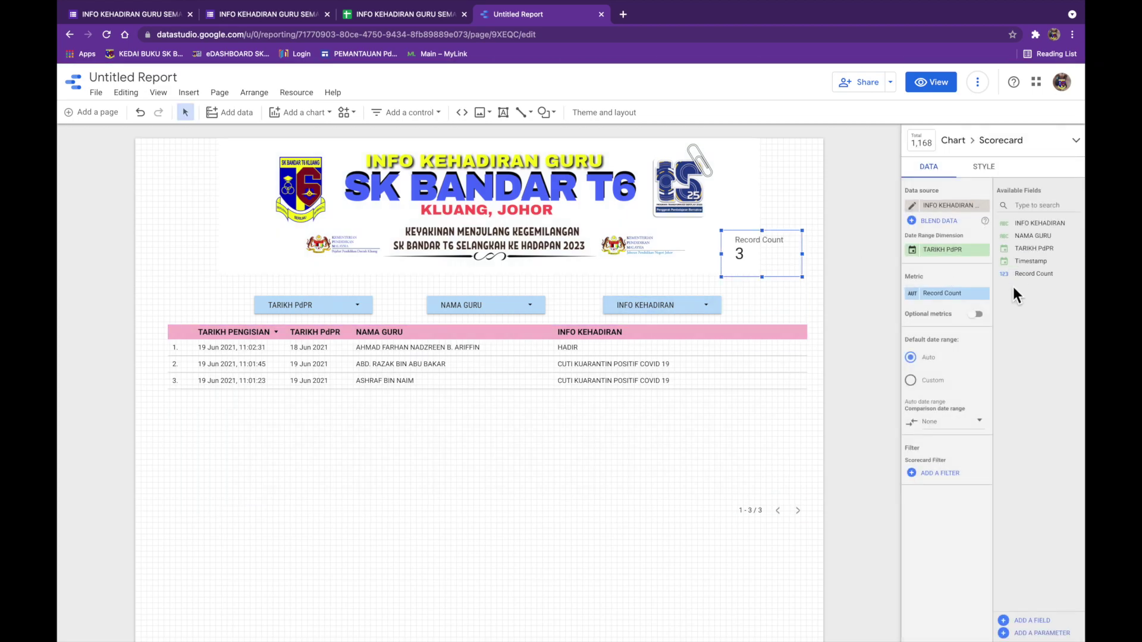
{"action": "left_click", "coordinate": [917, 300]}
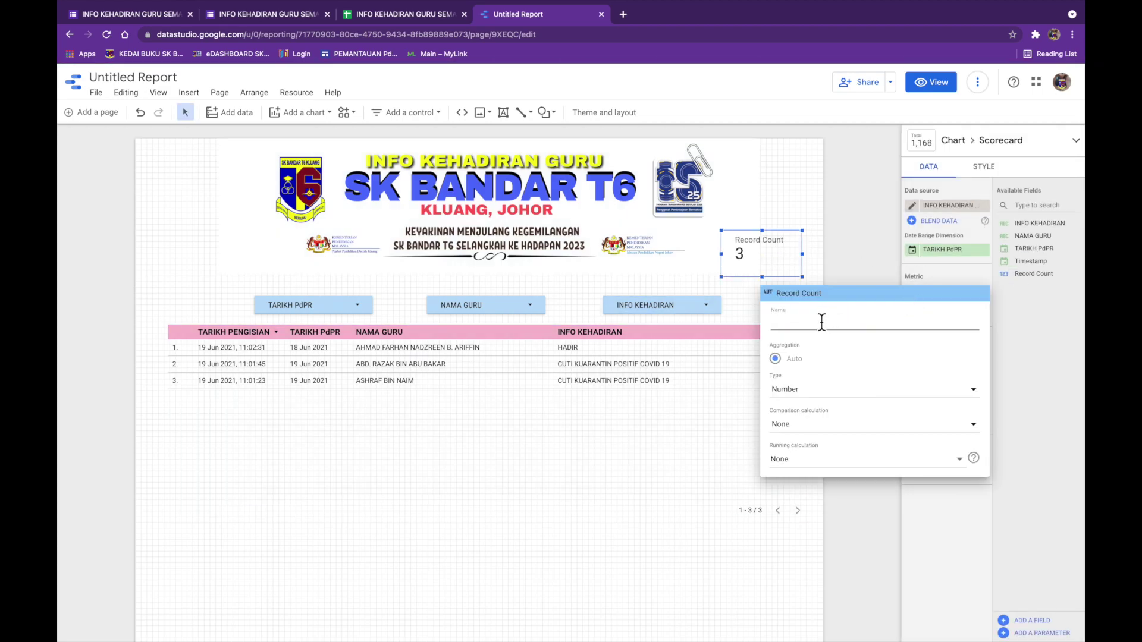
{"action": "type", "text": "JUMLAH PENGISIAN"}
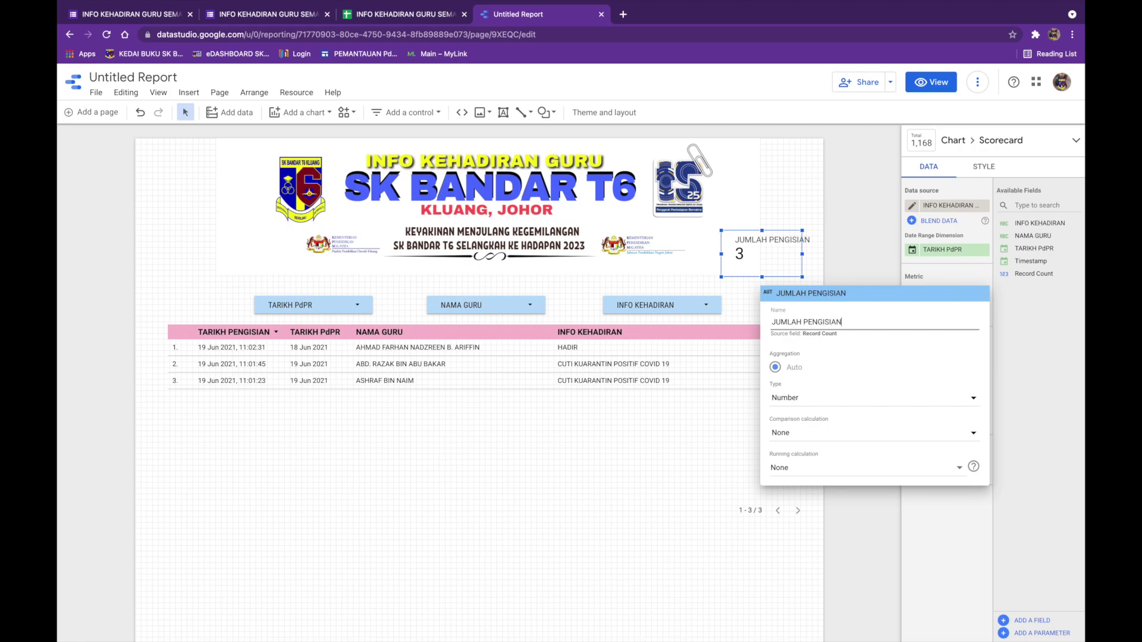
- Widen the scorecard to fit its full metric name and shift it inward from the page's edge
{"action": "left_click", "coordinate": [826, 230]}
{"action": "left_click_drag", "start_coordinate": [802, 254], "coordinate": [820, 257]}
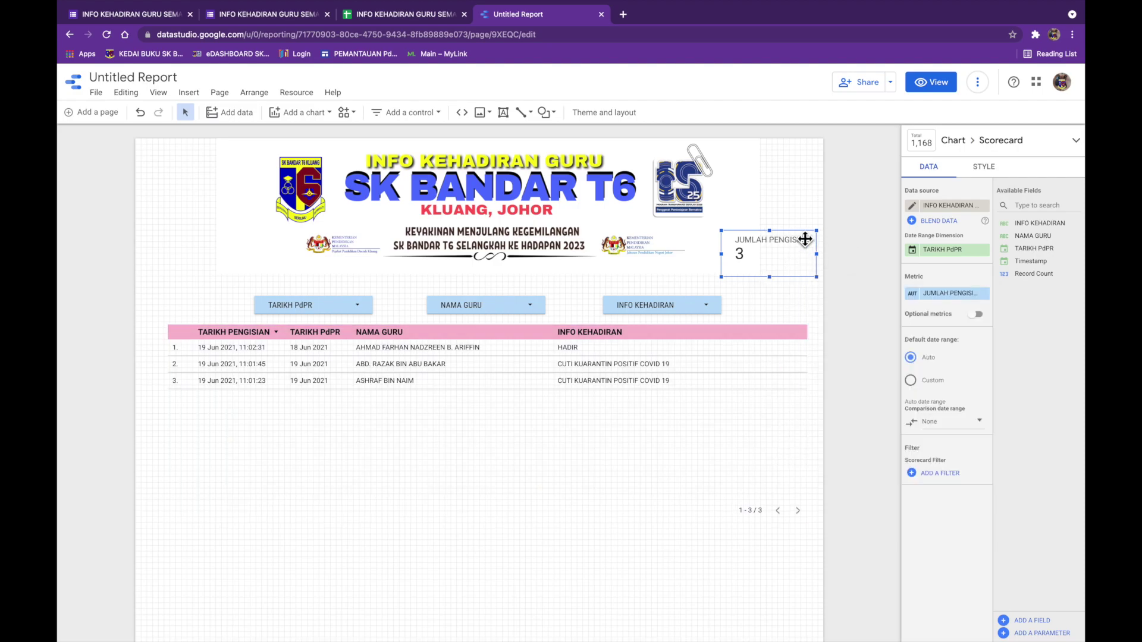
{"action": "left_click", "coordinate": [792, 238]}
{"action": "left_click_drag", "start_coordinate": [794, 242], "coordinate": [777, 247]}
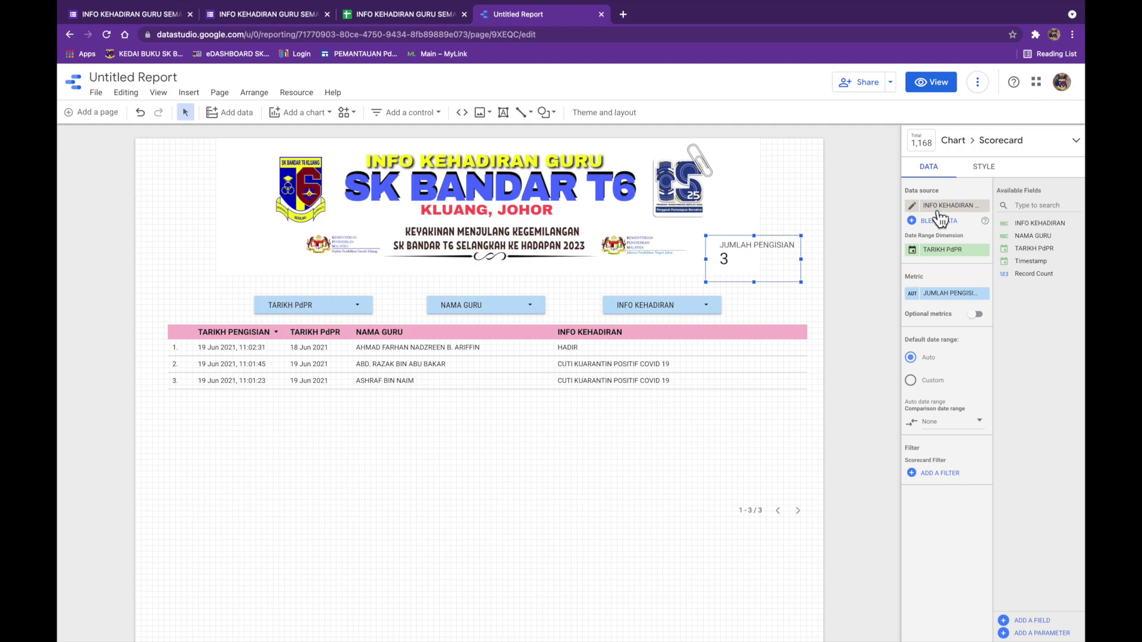
- Centre the scorecard's metric name, metric value and comparison, and slightly reduce the scorecard's height
{"action": "left_click", "coordinate": [986, 172]}
{"action": "left_click", "coordinate": [999, 503]}
{"action": "left_click", "coordinate": [999, 539]}
{"action": "left_click", "coordinate": [999, 576]}
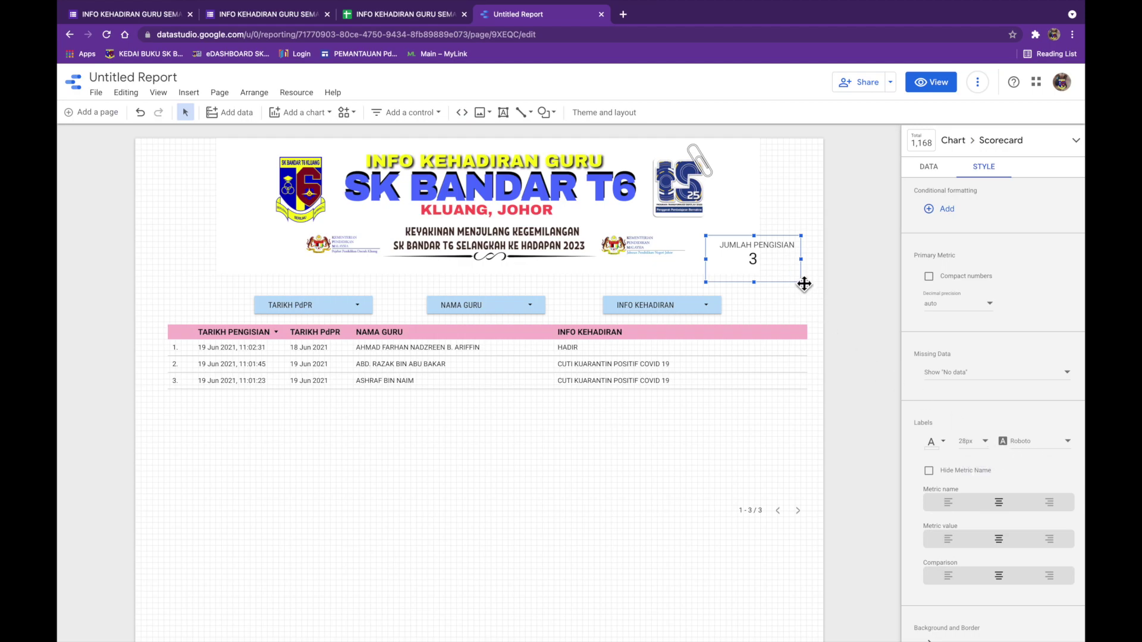
{"action": "left_click_drag", "start_coordinate": [807, 288], "coordinate": [807, 284]}
- Change the scorecard's label font to Bubblegum Sans
{"action": "scroll", "coordinate": [992, 473], "scroll_direction": "down", "scroll_amount": 3}
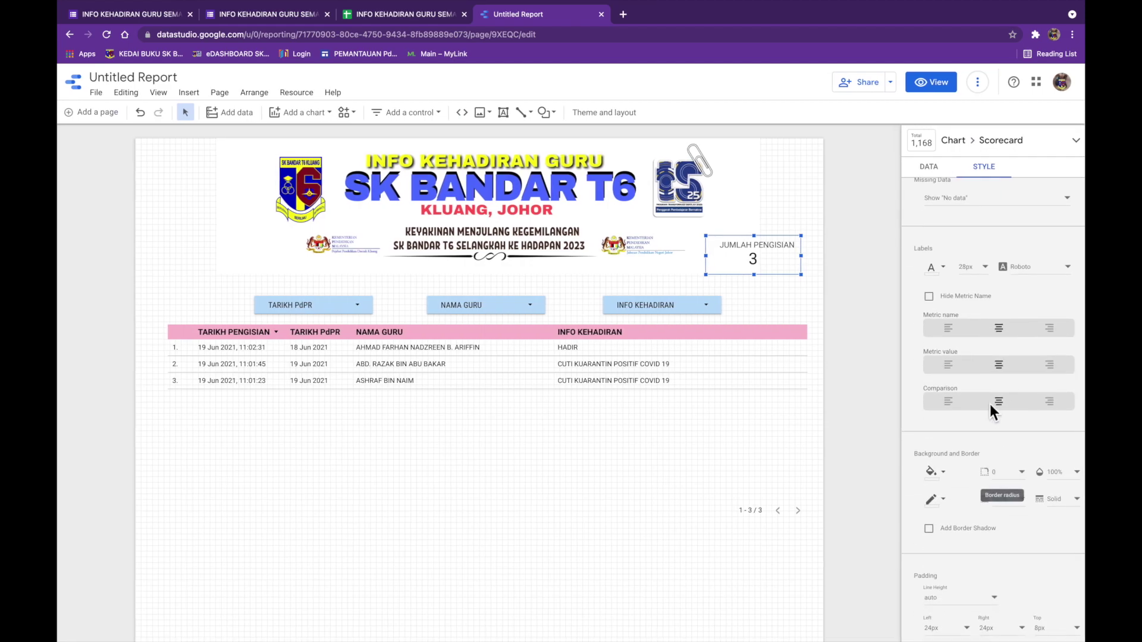
{"action": "left_click", "coordinate": [1070, 269]}
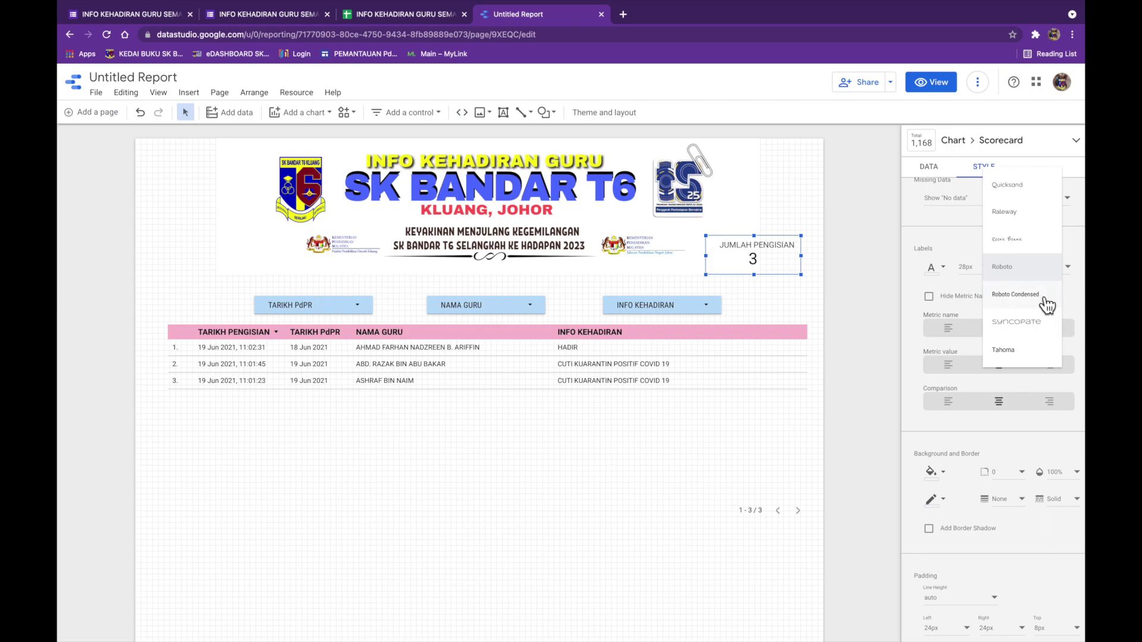
{"action": "scroll", "coordinate": [1040, 263], "scroll_direction": "up", "scroll_amount": 3}
{"action": "scroll", "coordinate": [1041, 262], "scroll_direction": "up", "scroll_amount": 5}
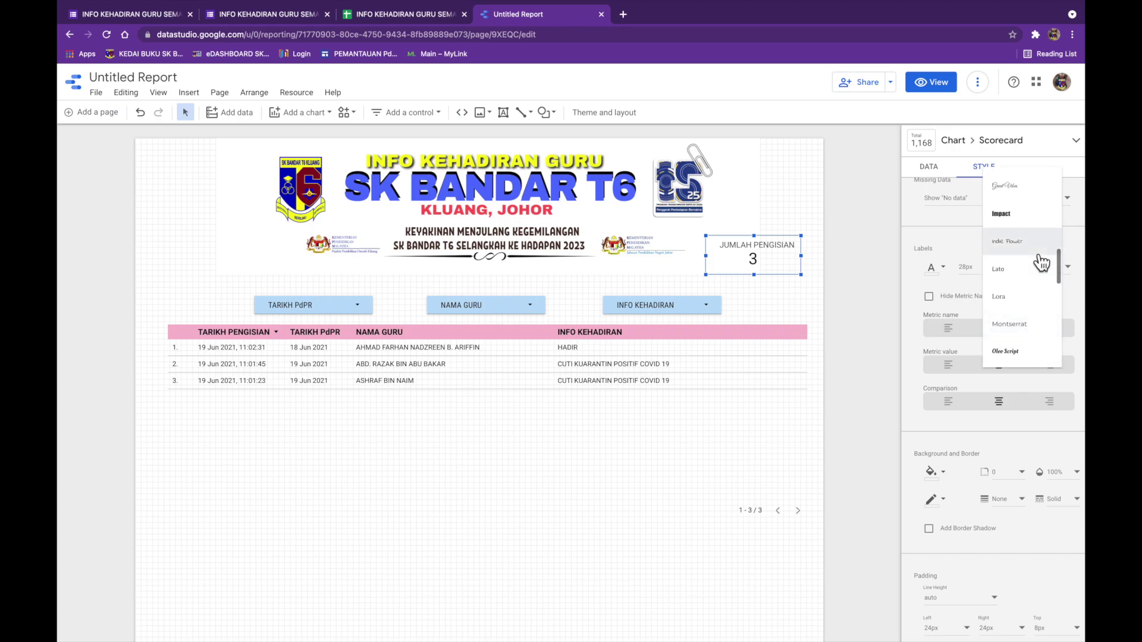
{"action": "scroll", "coordinate": [1042, 262], "scroll_direction": "up", "scroll_amount": 5}
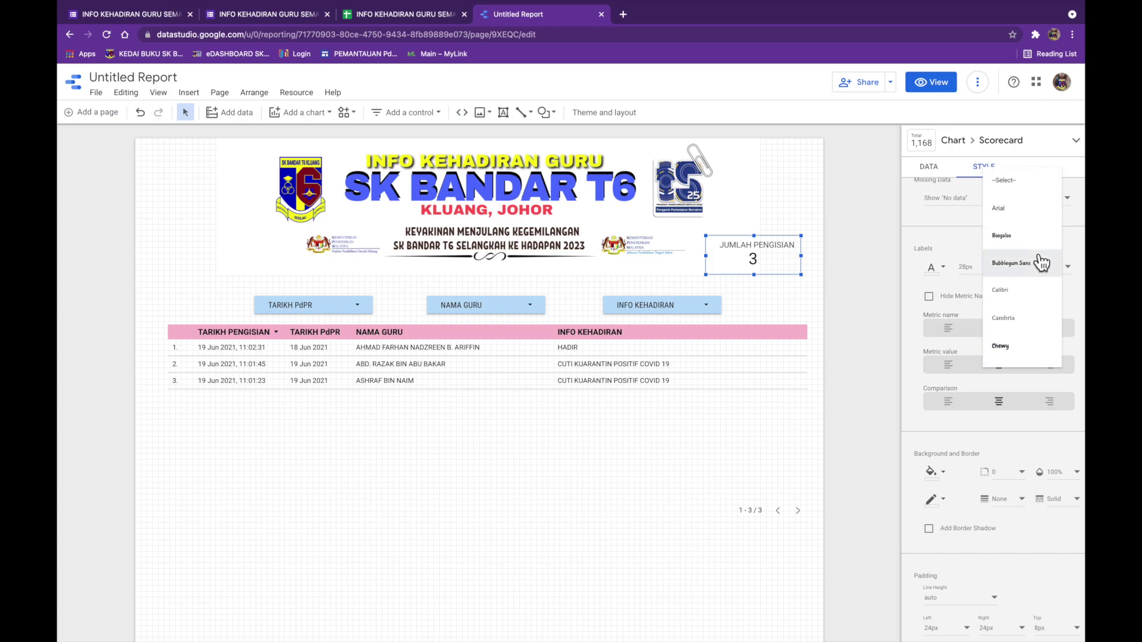
{"action": "left_click", "coordinate": [1040, 263]}
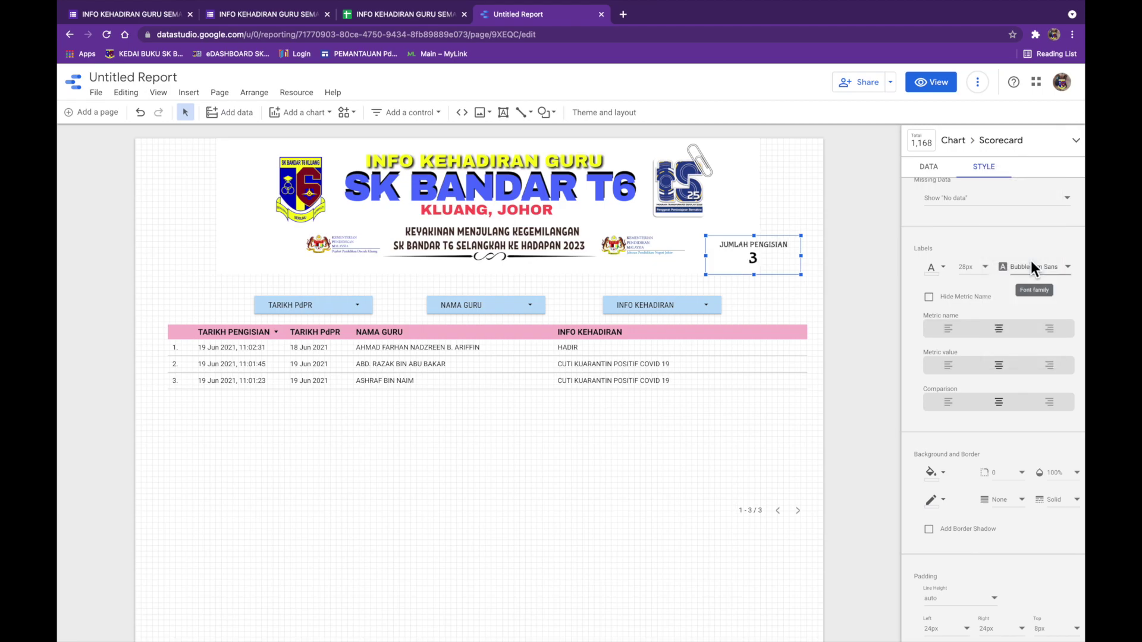
- Increase the scorecard's label font size to 36px
{"action": "left_click", "coordinate": [987, 270]}
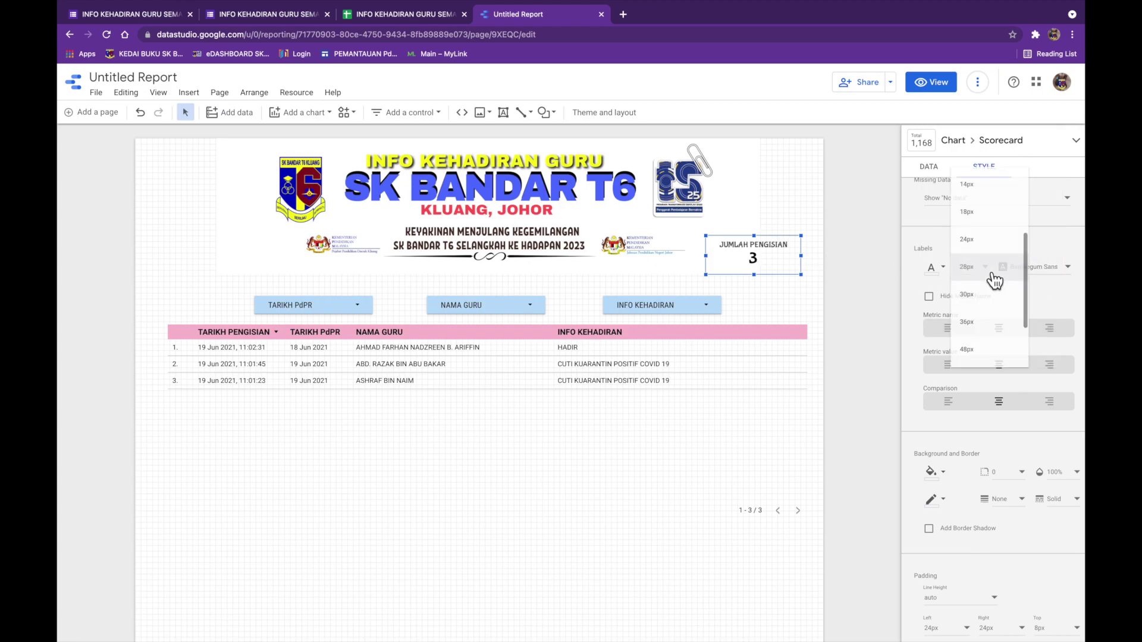
{"action": "left_click", "coordinate": [987, 310]}
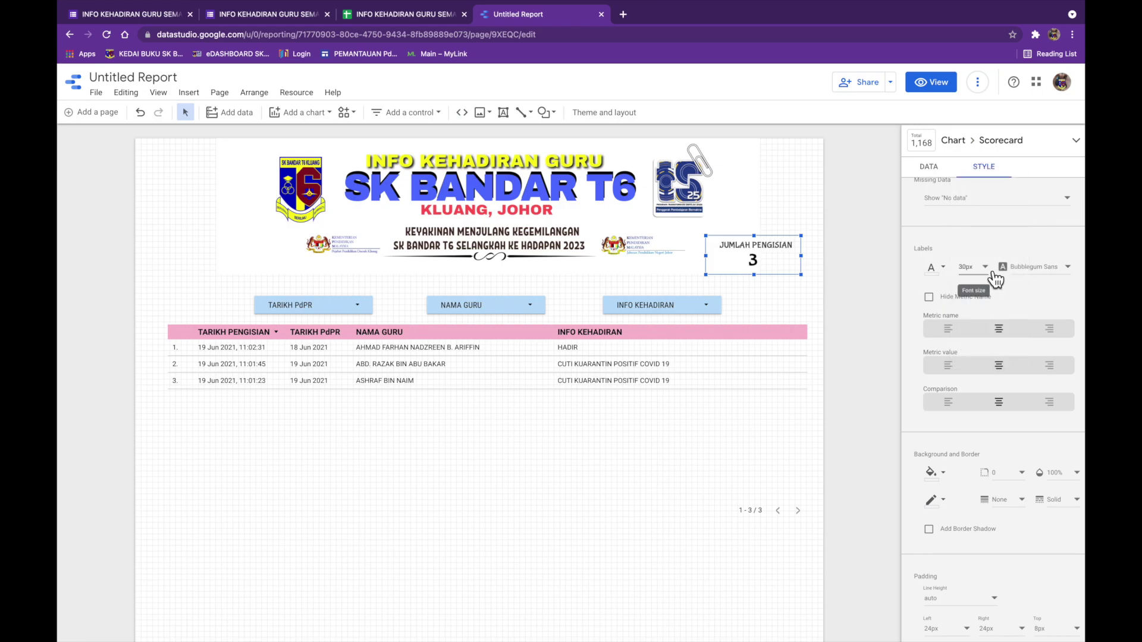
{"action": "left_click", "coordinate": [994, 280]}
{"action": "left_click", "coordinate": [993, 305]}
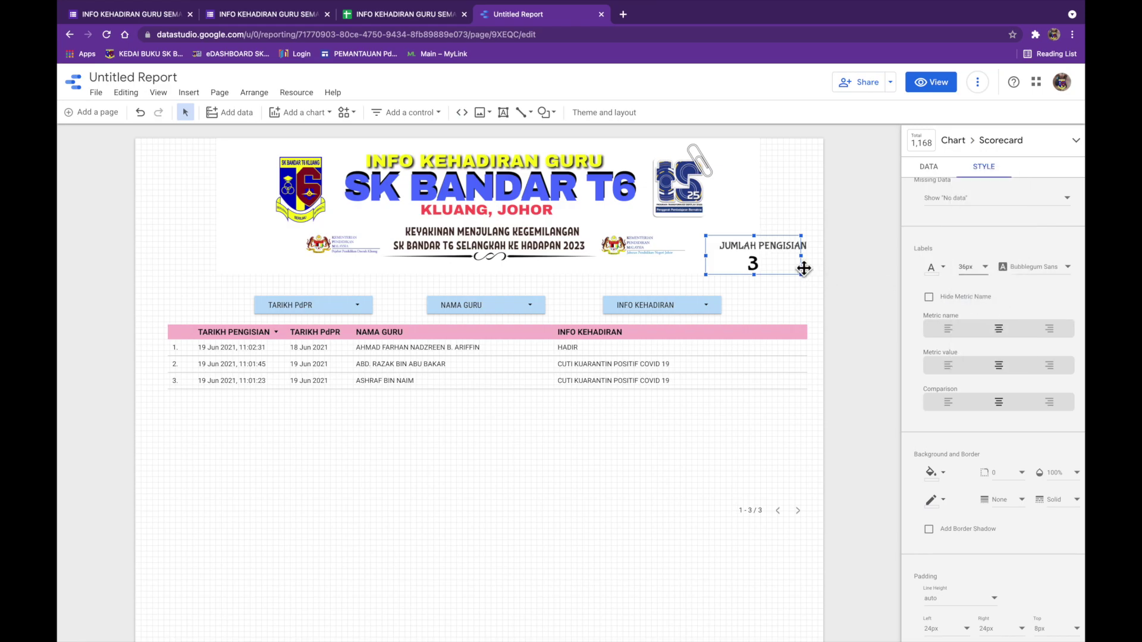
- Nudge the scorecard inward and give it a pale yellow background
{"action": "left_click_drag", "start_coordinate": [803, 272], "coordinate": [792, 255]}
{"action": "left_click", "coordinate": [780, 212]}
{"action": "left_click", "coordinate": [765, 265]}
{"action": "left_click", "coordinate": [984, 166]}
{"action": "left_click", "coordinate": [931, 504]}
{"action": "left_click", "coordinate": [958, 372]}
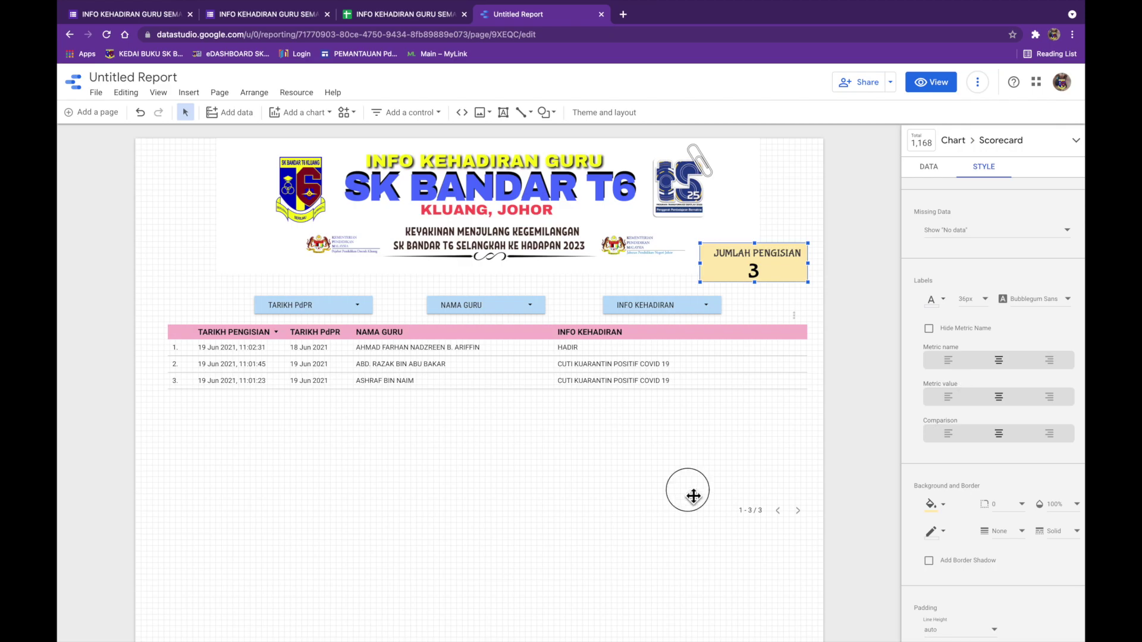
- Move the scorecard up beside the header's lower logo, preview the report, and shift it closer to the page's edge
{"action": "left_click", "coordinate": [622, 564]}
{"action": "left_click_drag", "start_coordinate": [764, 262], "coordinate": [798, 249]}
{"action": "left_click", "coordinate": [637, 565]}
{"action": "left_click", "coordinate": [931, 83]}
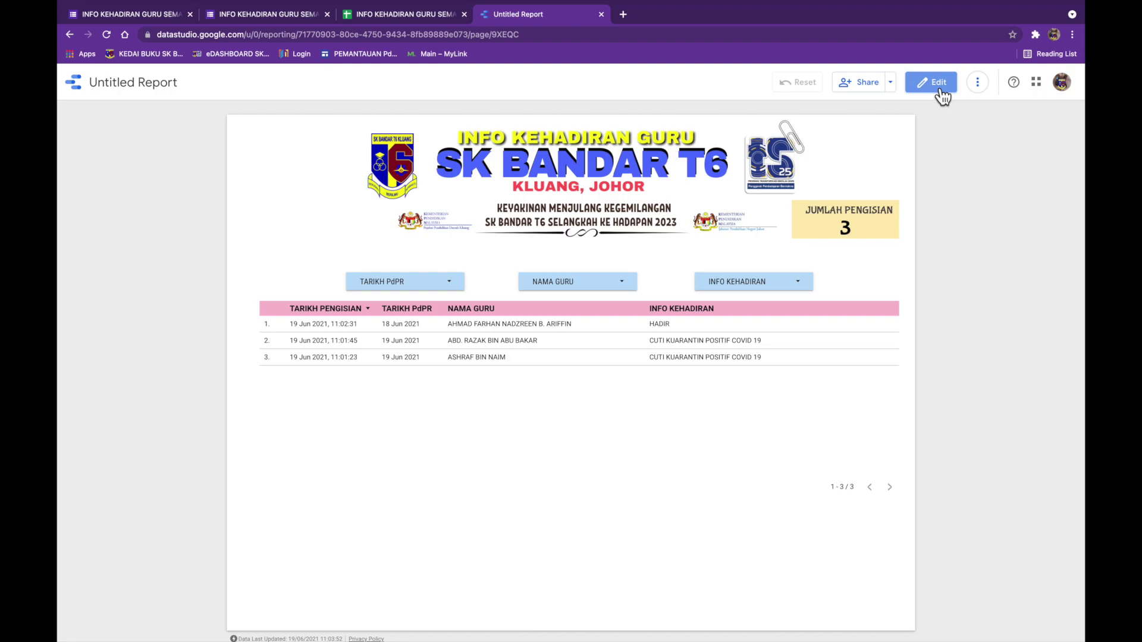
{"action": "left_click", "coordinate": [936, 83]}
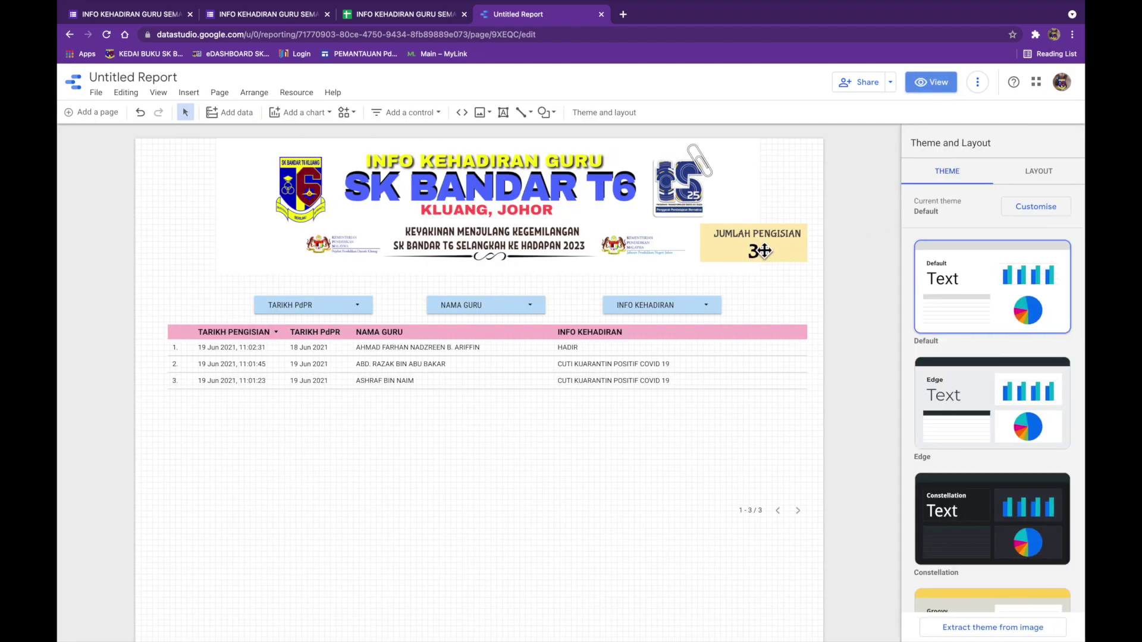
{"action": "mouse_move", "coordinate": [767, 252]}
{"action": "left_mouse_down"}
{"action": "mouse_move", "coordinate": [158, 316]}
{"action": "mouse_move", "coordinate": [212, 262]}
{"action": "mouse_move", "coordinate": [677, 274]}
{"action": "mouse_move", "coordinate": [751, 254]}
{"action": "mouse_move", "coordinate": [764, 238]}
{"action": "mouse_move", "coordinate": [758, 246]}
{"action": "left_mouse_up"}
{"action": "left_click", "coordinate": [773, 301]}
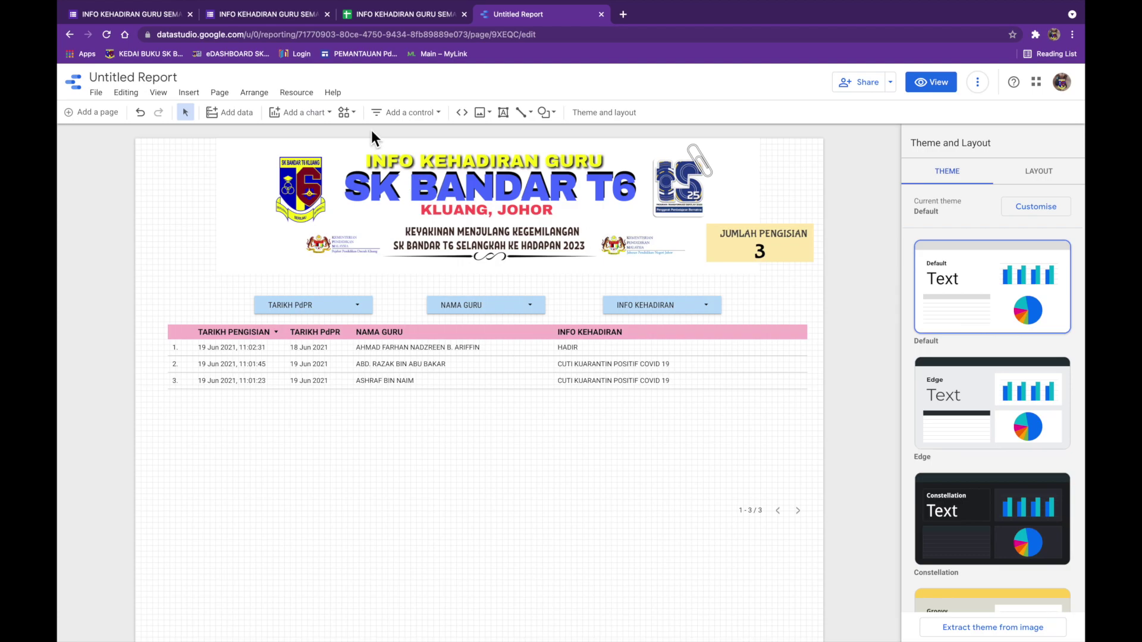
- Add a pie chart beside the header image and shrink it to fit within the page edge
{"action": "left_click", "coordinate": [315, 117]}
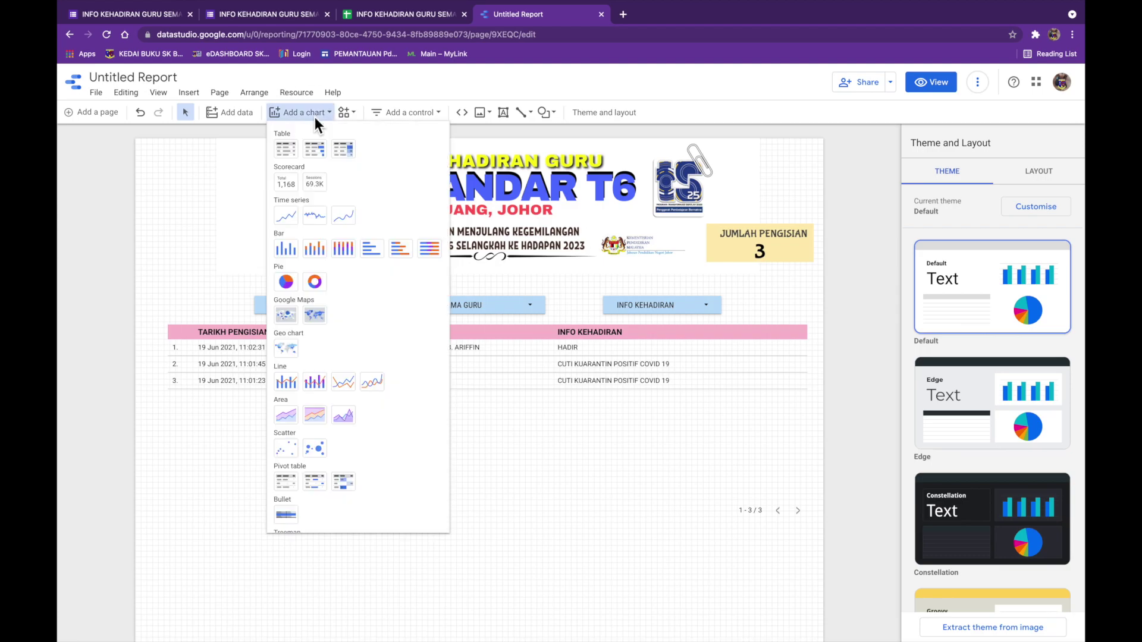
{"action": "left_click", "coordinate": [288, 299]}
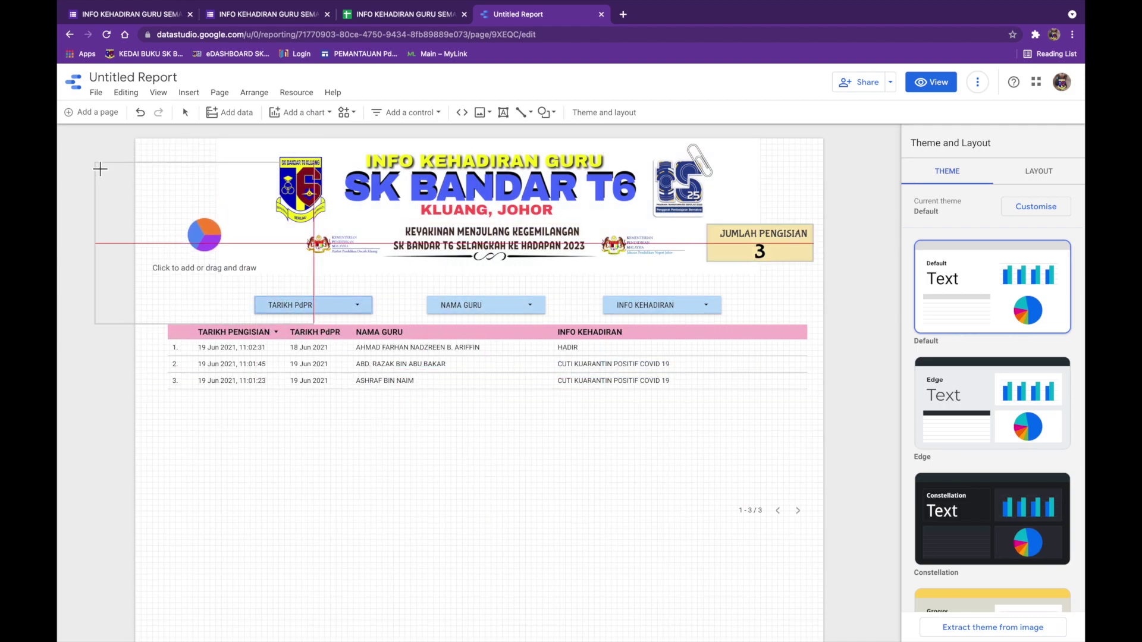
{"action": "left_click", "coordinate": [111, 173]}
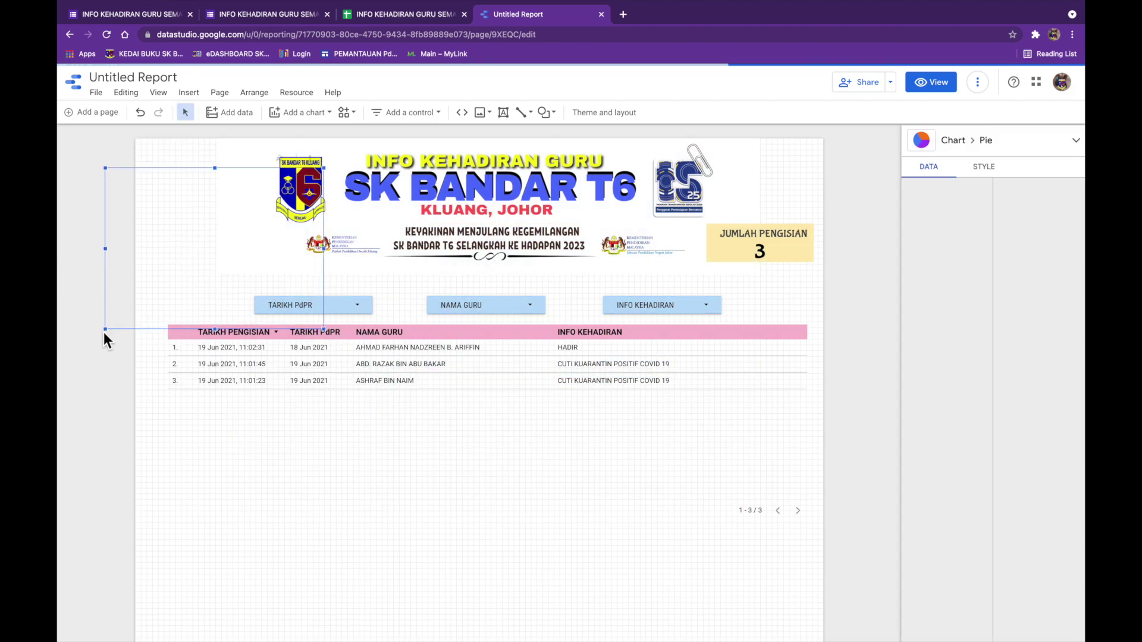
{"action": "left_click_drag", "start_coordinate": [105, 329], "coordinate": [144, 321]}
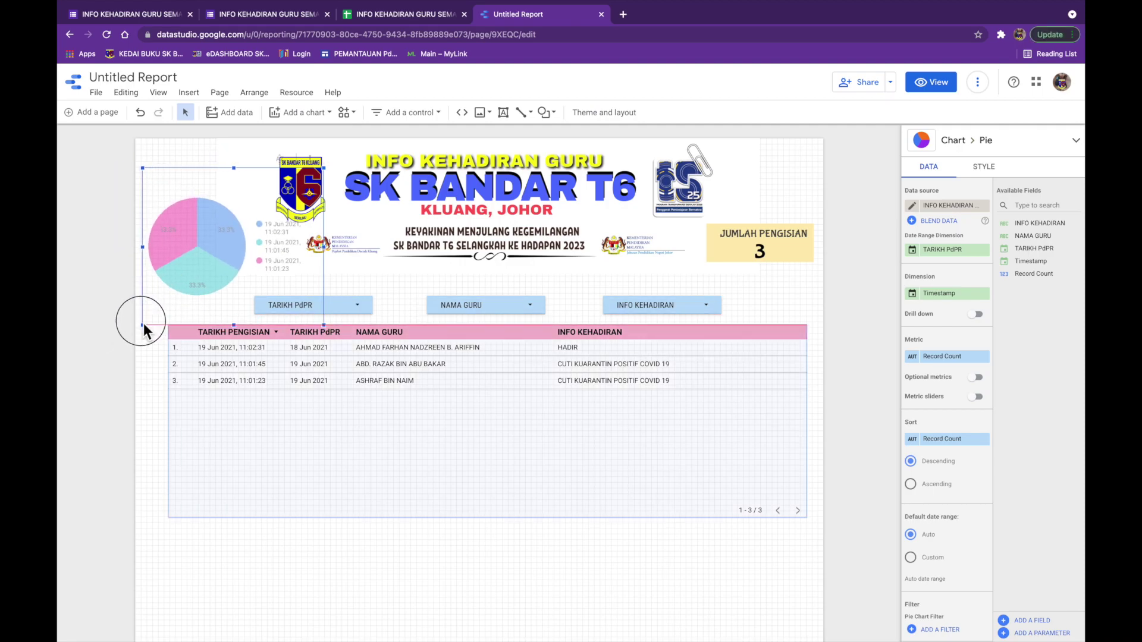
{"action": "left_click_drag", "start_coordinate": [144, 323], "coordinate": [144, 323]}
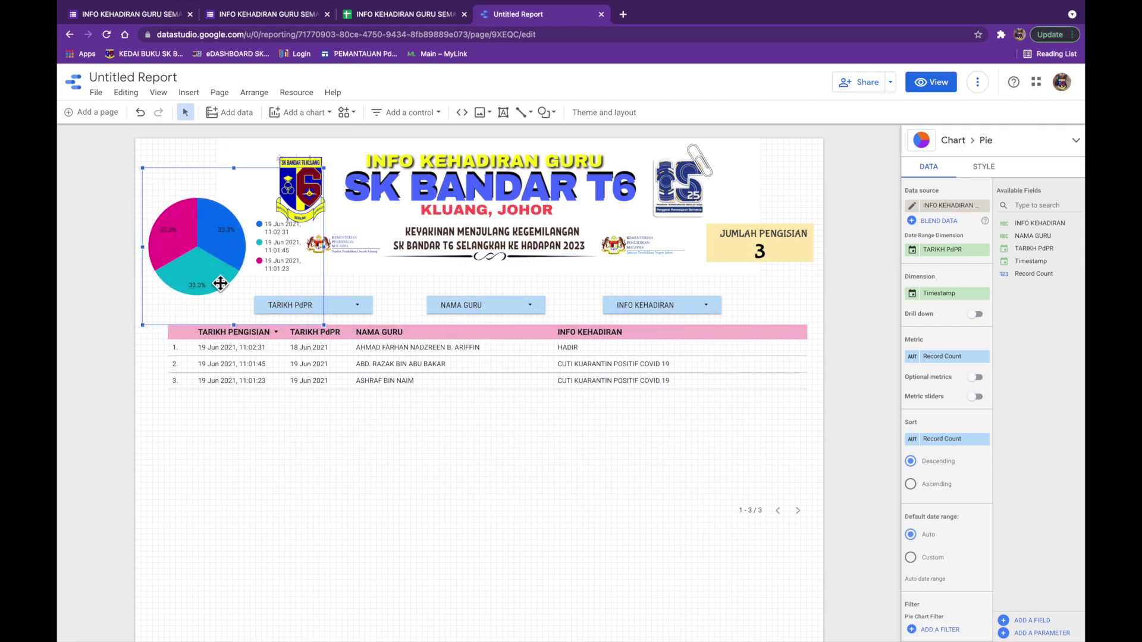
{"action": "left_click_drag", "start_coordinate": [323, 168], "coordinate": [305, 184]}
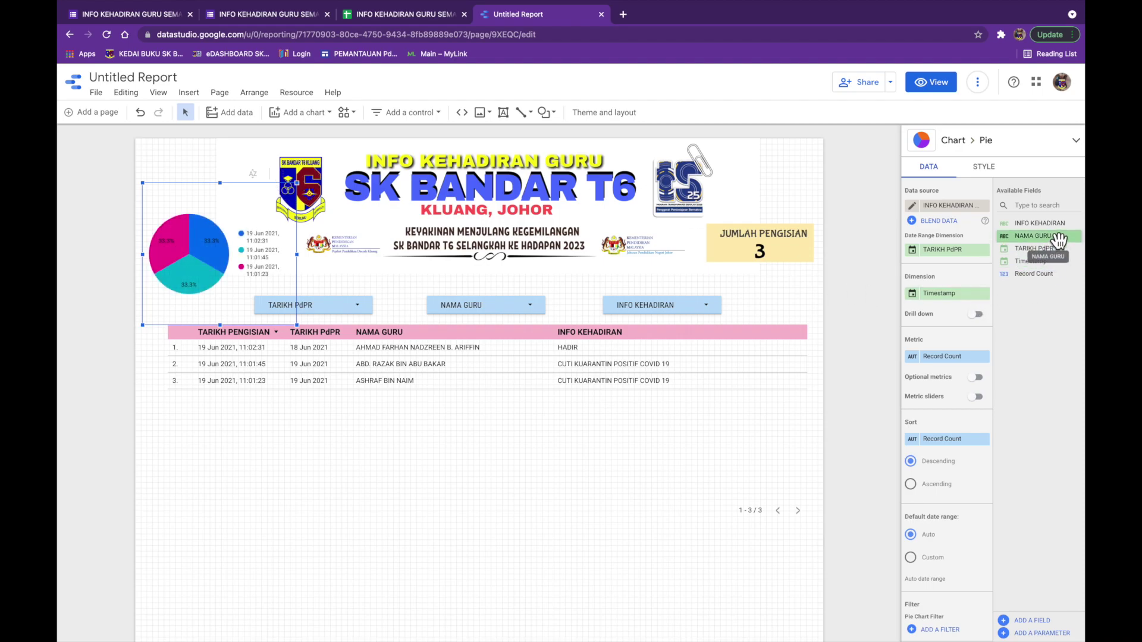
- Set the pie chart's dimension to INFO KEHADIRAN and shift the chart up against the page edge
{"action": "left_click_drag", "start_coordinate": [1038, 224], "coordinate": [954, 294]}
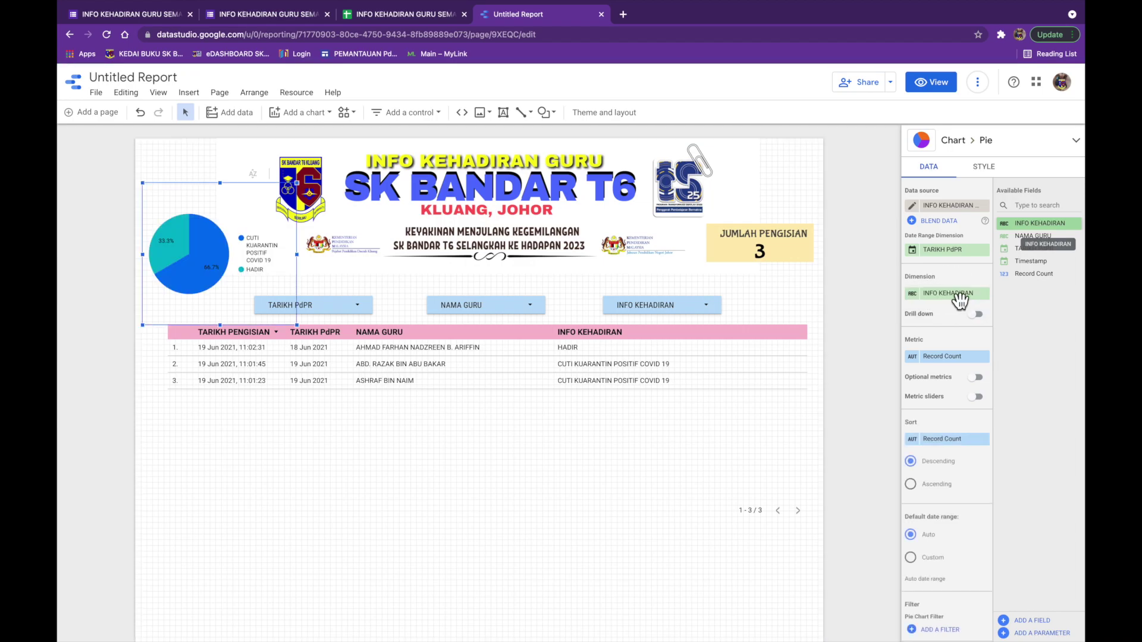
{"action": "mouse_move", "coordinate": [297, 255]}
{"action": "left_mouse_down"}
{"action": "mouse_move", "coordinate": [331, 255]}
{"action": "mouse_move", "coordinate": [309, 258]}
{"action": "mouse_move", "coordinate": [289, 238]}
{"action": "left_mouse_up"}
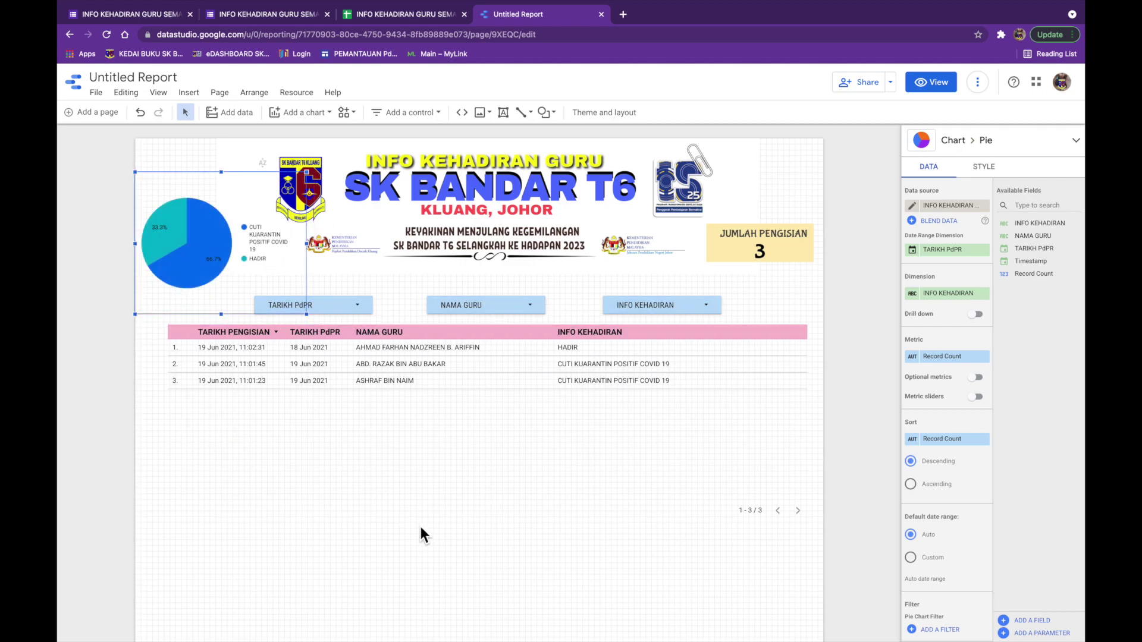
- Examine the pie chart's style options and dimension value colours, and preview the report
{"action": "left_click", "coordinate": [988, 169]}
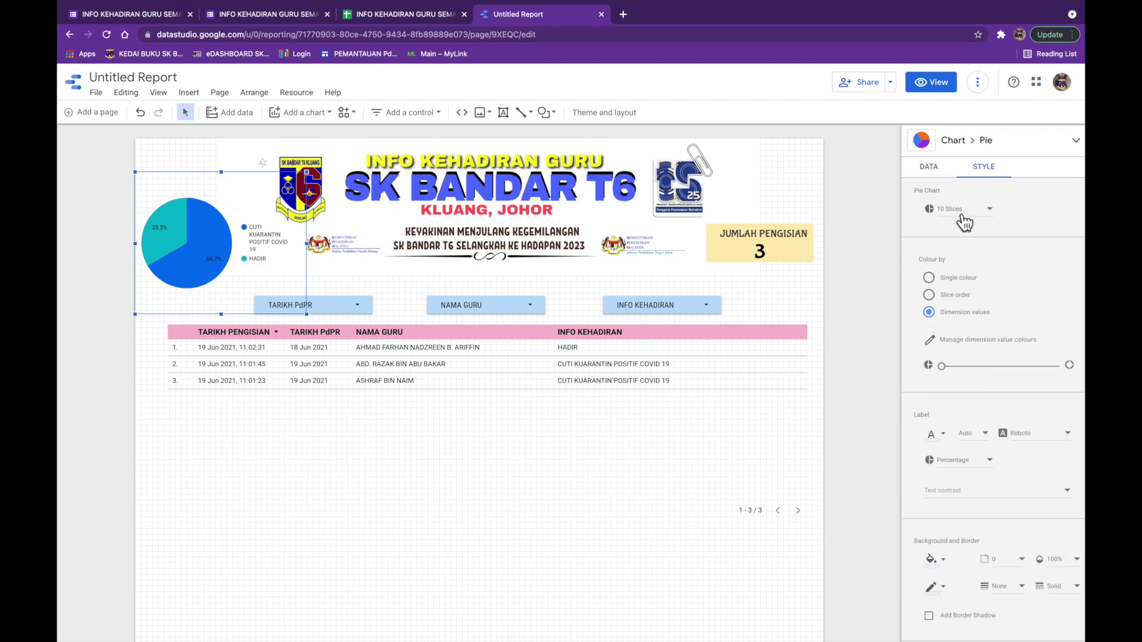
{"action": "scroll", "coordinate": [1001, 396], "scroll_direction": "down", "scroll_amount": 2}
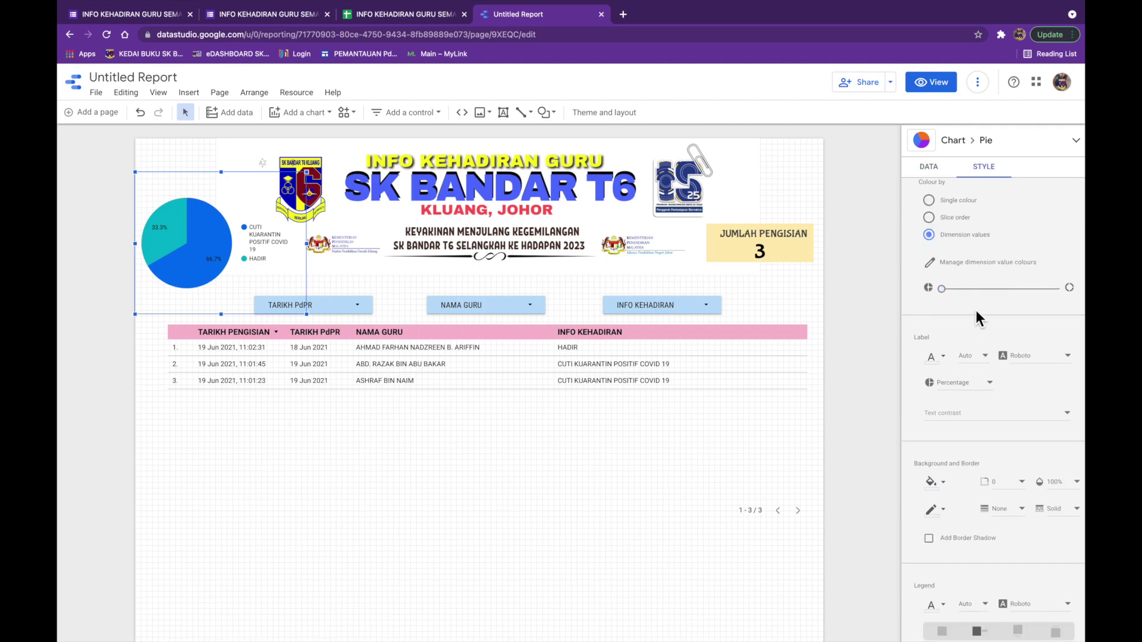
{"action": "scroll", "coordinate": [998, 398], "scroll_direction": "down", "scroll_amount": 5}
{"action": "scroll", "coordinate": [1001, 407], "scroll_direction": "up", "scroll_amount": 6}
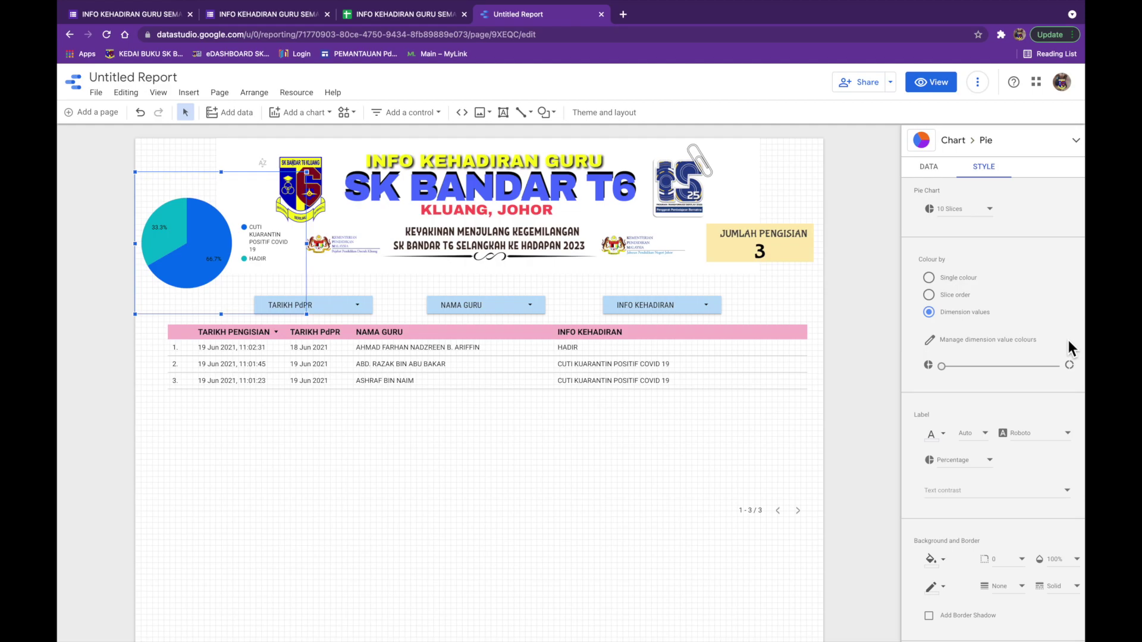
{"action": "left_click", "coordinate": [960, 341]}
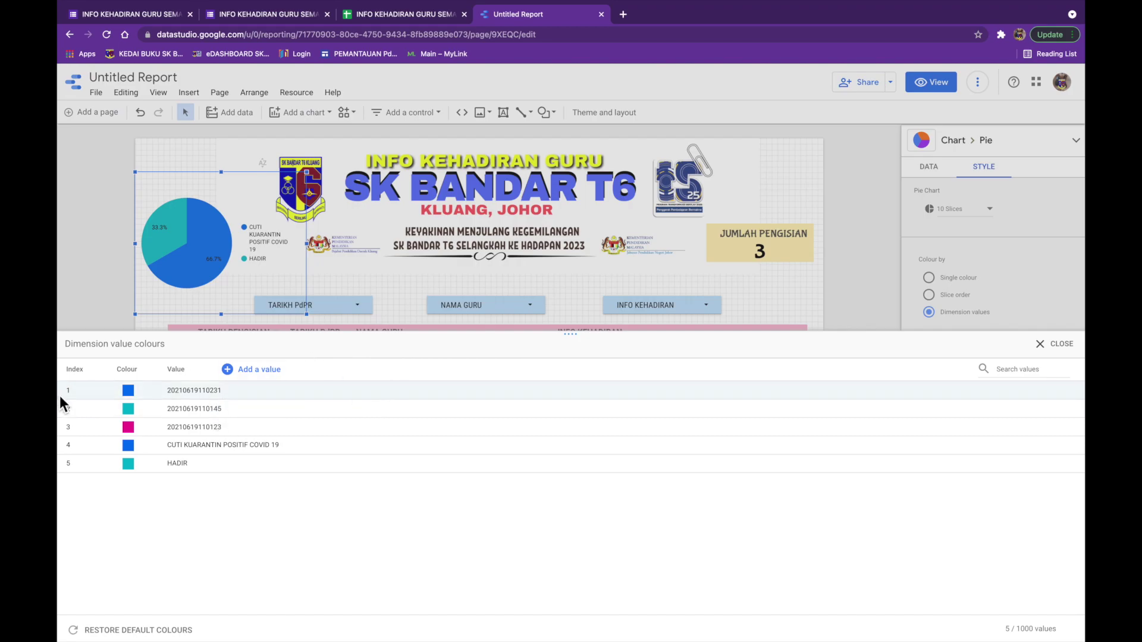
{"action": "left_click", "coordinate": [1055, 344]}
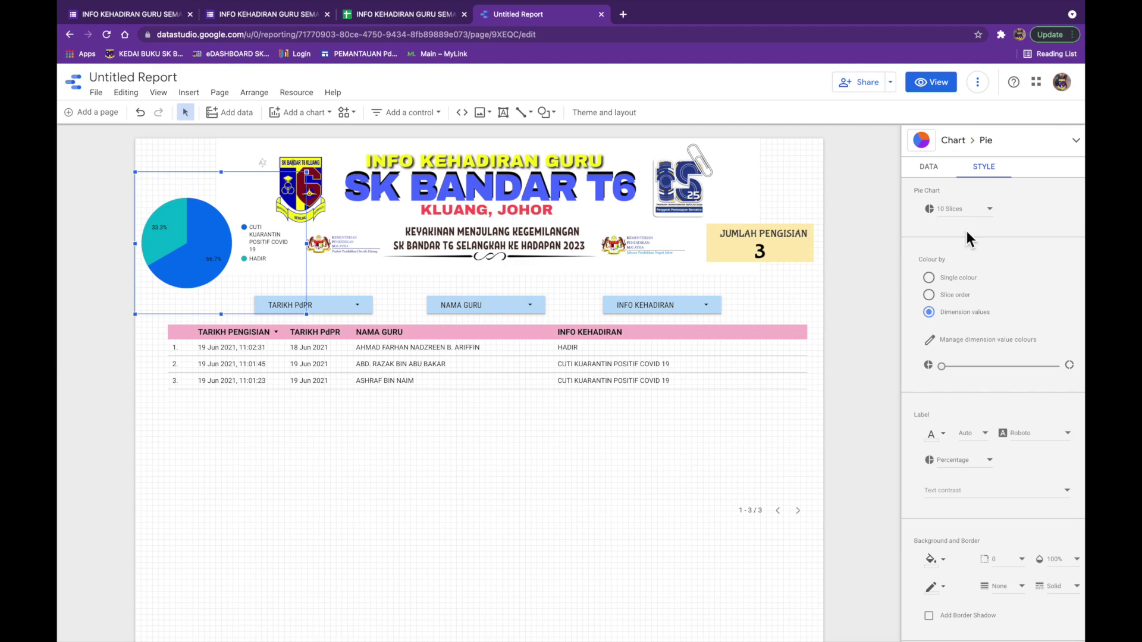
{"action": "left_click", "coordinate": [948, 94]}
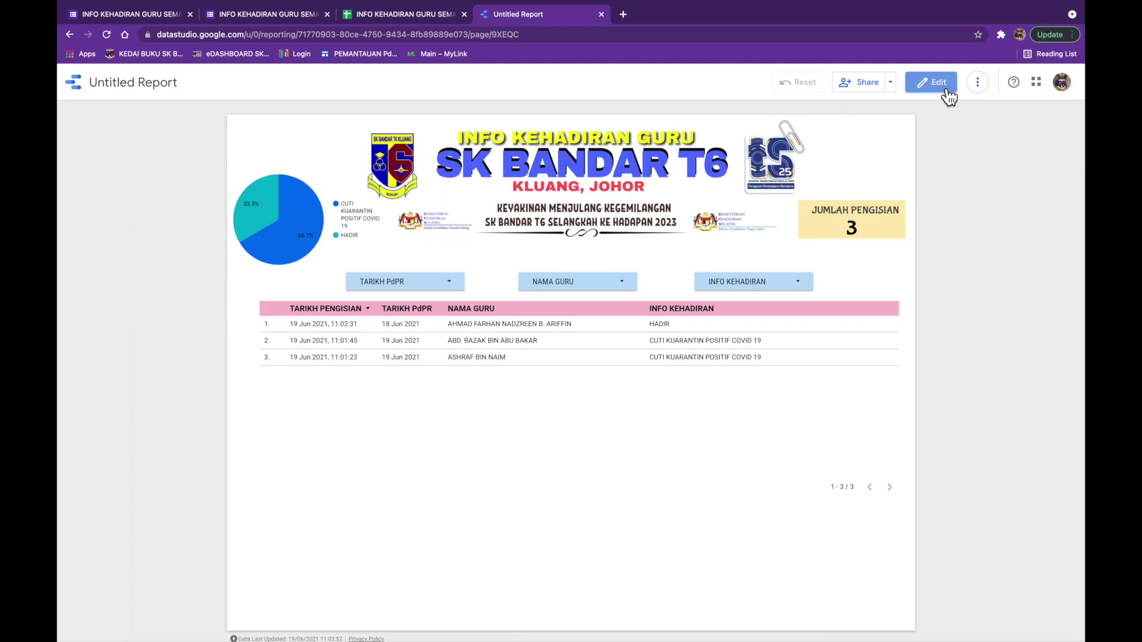
{"action": "left_click", "coordinate": [946, 88]}
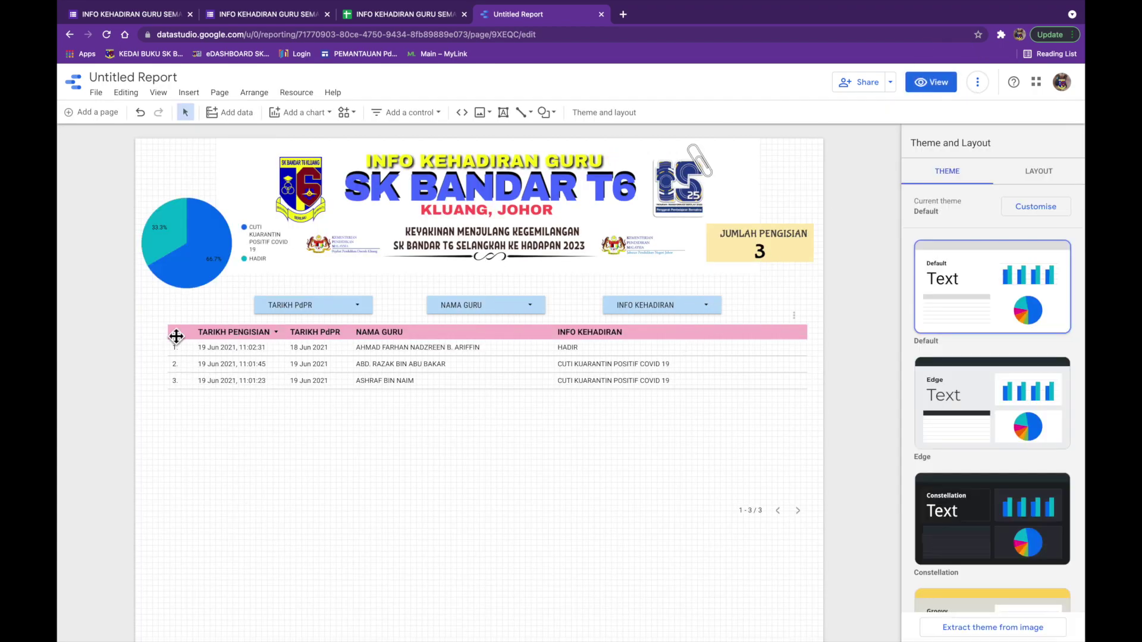
- Move the pie chart below the table rows, and move the table and filter controls down the page
{"action": "left_click_drag", "start_coordinate": [179, 313], "coordinate": [225, 588]}
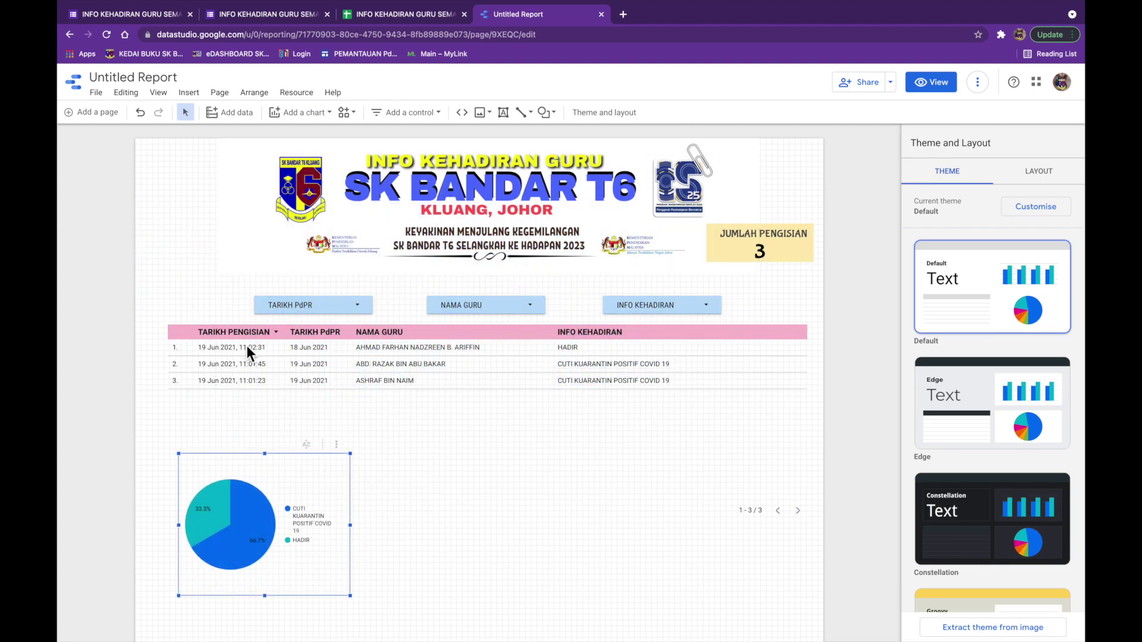
{"action": "left_click", "coordinate": [216, 288]}
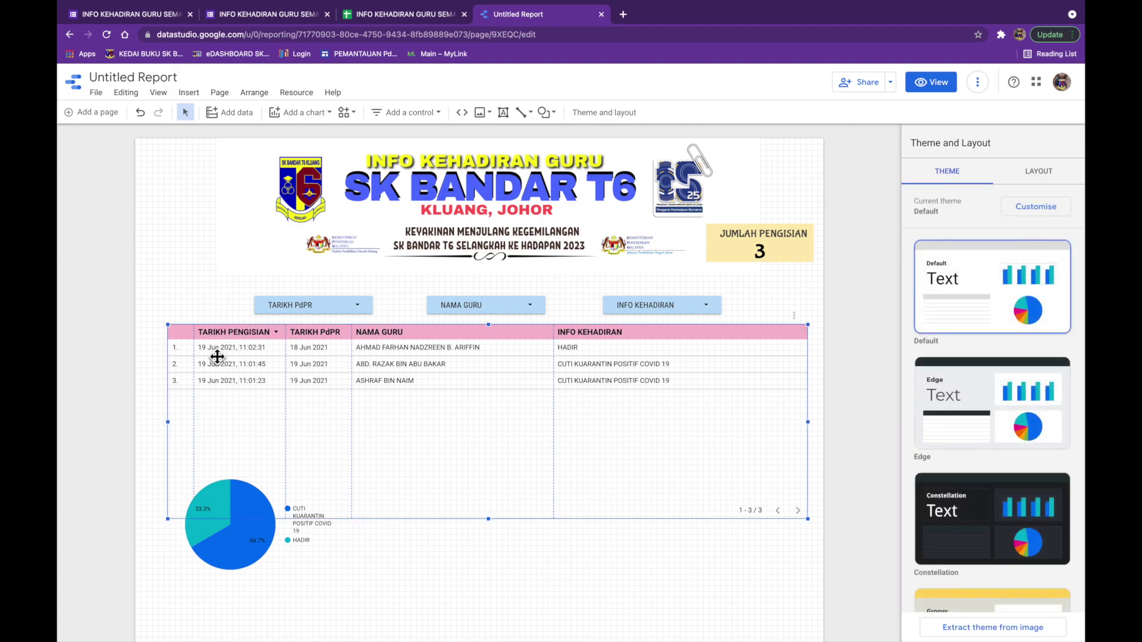
{"action": "left_click", "coordinate": [217, 355]}
{"action": "left_click", "coordinate": [309, 297], "text": "shift"}
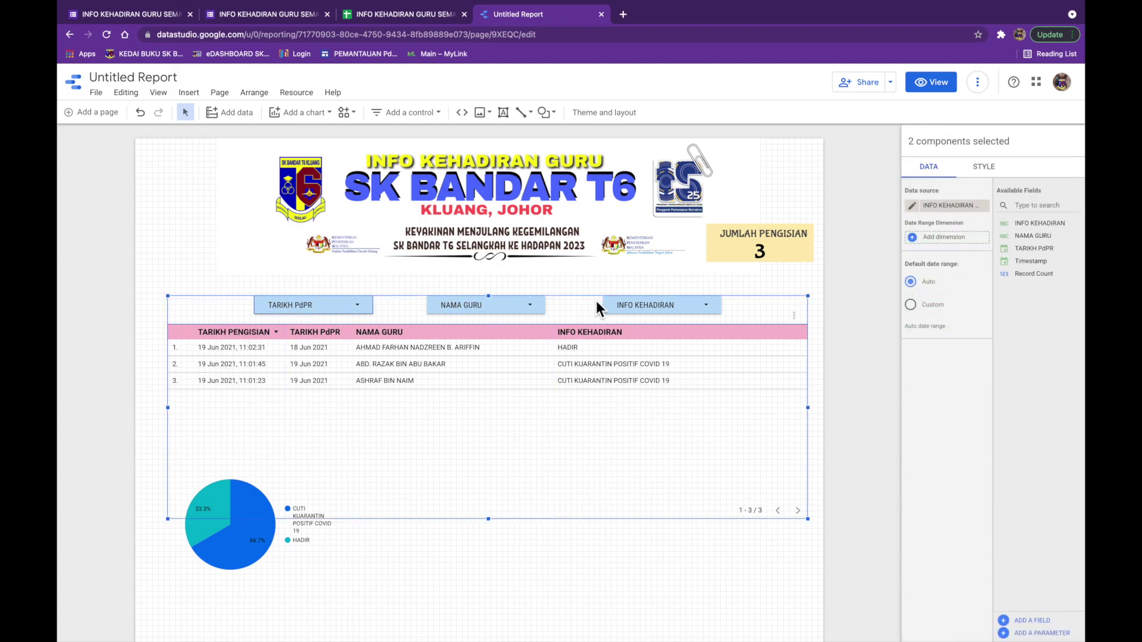
{"action": "left_click_drag", "start_coordinate": [597, 297], "coordinate": [621, 370]}
- Reshape the pie chart wider and shorter beneath the table, and move the scorecard to the middle below the header image
{"action": "mouse_move", "coordinate": [752, 245]}
{"action": "left_mouse_down"}
{"action": "mouse_move", "coordinate": [724, 306]}
{"action": "mouse_move", "coordinate": [741, 247]}
{"action": "left_mouse_up"}
{"action": "left_click_drag", "start_coordinate": [356, 594], "coordinate": [375, 356]}
{"action": "left_click", "coordinate": [434, 316]}
{"action": "left_click_drag", "start_coordinate": [760, 256], "coordinate": [515, 301]}
{"action": "left_click", "coordinate": [685, 316]}
{"action": "left_click", "coordinate": [930, 82]}
{"action": "left_click", "coordinate": [931, 82]}
{"action": "key", "text": "ctrl+z"}
{"action": "key", "text": "ctrl+z"}
{"action": "key", "text": "ctrl+z"}
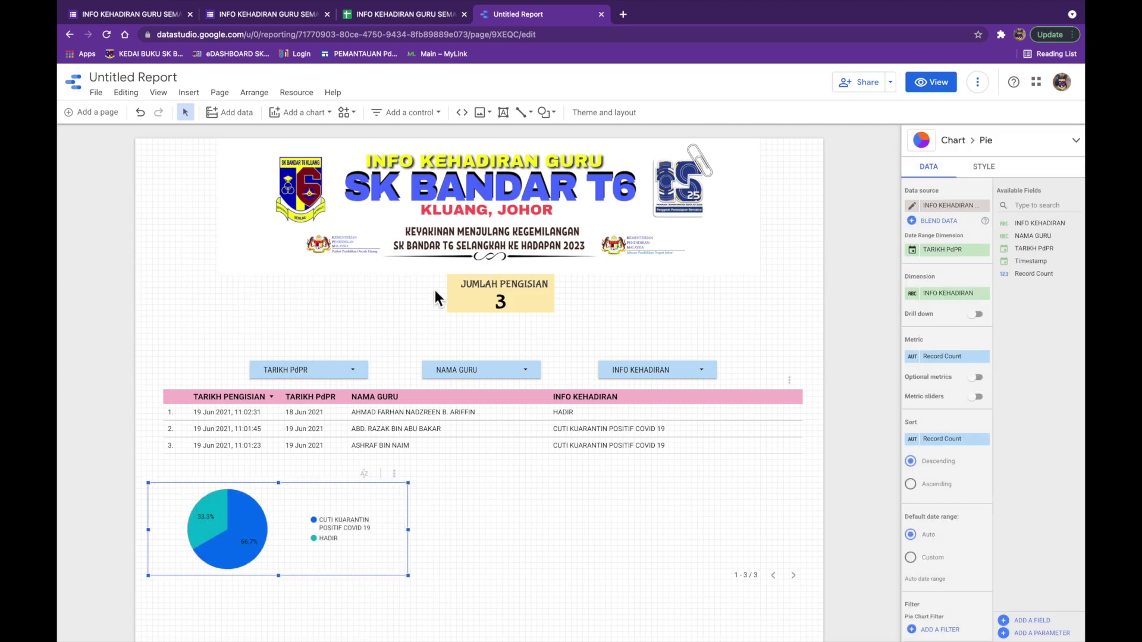
- Enlarge the header image to the full page width and move the scorecard beside the pie chart
{"action": "left_click_drag", "start_coordinate": [512, 172], "coordinate": [384, 180]}
{"action": "left_click_drag", "start_coordinate": [631, 283], "coordinate": [831, 308]}
{"action": "left_click_drag", "start_coordinate": [690, 235], "coordinate": [711, 245]}
{"action": "key", "text": "ctrl+z"}
{"action": "key", "text": "ctrl+z"}
{"action": "key", "text": "ctrl+z"}
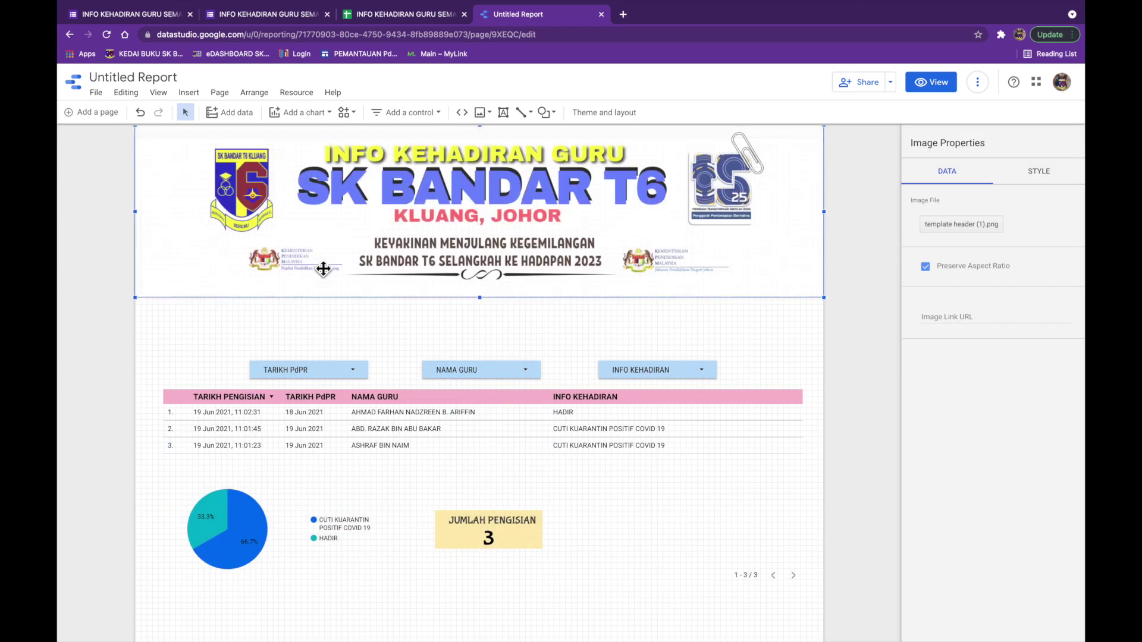
- Delete the scorecard and move the filter controls and table up directly beneath the header image
{"action": "left_click_drag", "start_coordinate": [531, 535], "coordinate": [528, 308]}
{"action": "key", "text": "Delete"}
{"action": "left_click_drag", "start_coordinate": [163, 342], "coordinate": [797, 470]}
{"action": "left_click_drag", "start_coordinate": [608, 397], "coordinate": [615, 326]}
{"action": "right_click", "coordinate": [795, 212]}
- Move the pie chart to the middle of the page, just below the table
{"action": "left_click", "coordinate": [650, 538]}
{"action": "left_click_drag", "start_coordinate": [326, 529], "coordinate": [487, 578]}
{"action": "scroll", "coordinate": [533, 601], "scroll_direction": "down", "scroll_amount": 1}
{"action": "left_click", "coordinate": [601, 405]}
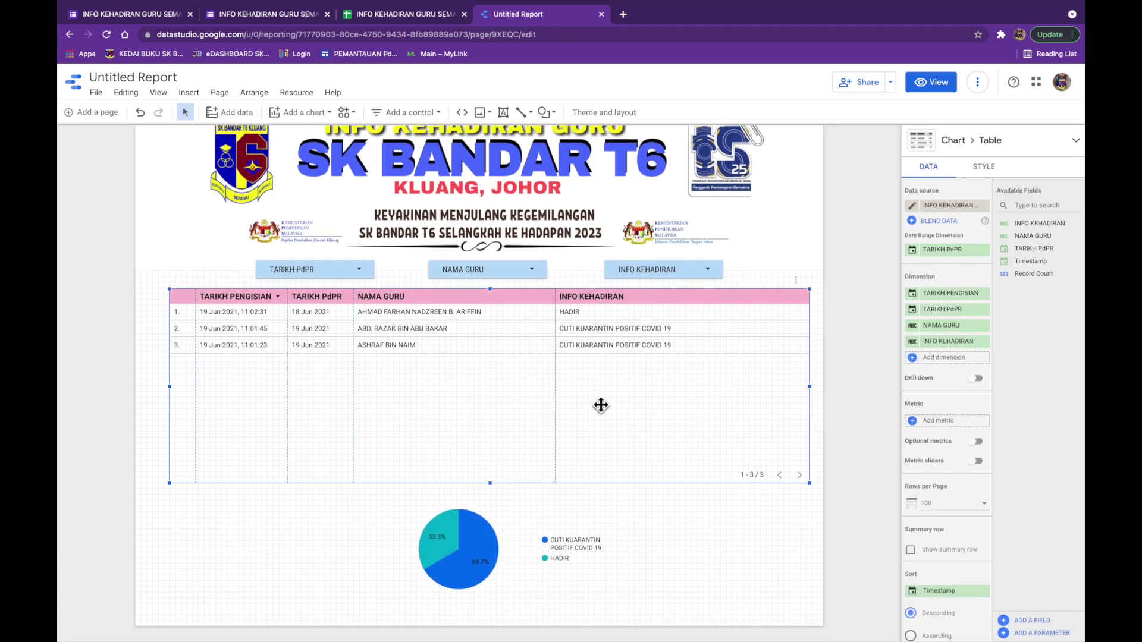
- Enlarge the pie chart, recentre it beneath the table, and preview the report
{"action": "left_click", "coordinate": [324, 494]}
{"action": "left_click_drag", "start_coordinate": [639, 595], "coordinate": [723, 626]}
{"action": "left_click", "coordinate": [859, 452]}
{"action": "left_click", "coordinate": [708, 573]}
{"action": "left_click_drag", "start_coordinate": [707, 573], "coordinate": [497, 554]}
{"action": "left_click", "coordinate": [612, 472]}
{"action": "scroll", "coordinate": [612, 471], "scroll_direction": "up", "scroll_amount": 1}
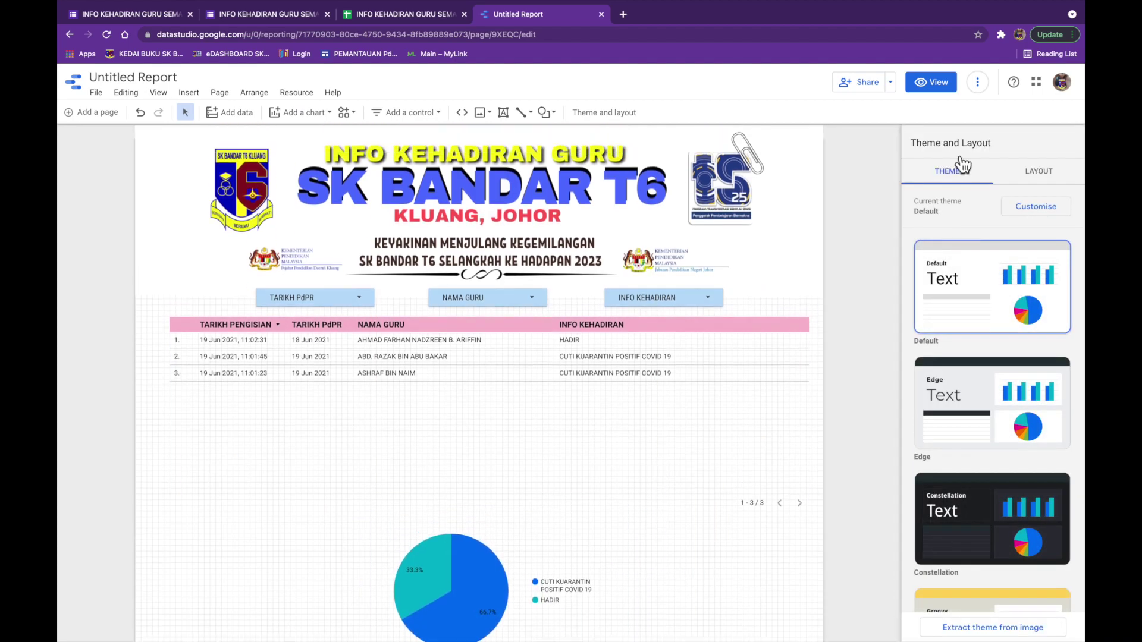
{"action": "left_click", "coordinate": [945, 93]}
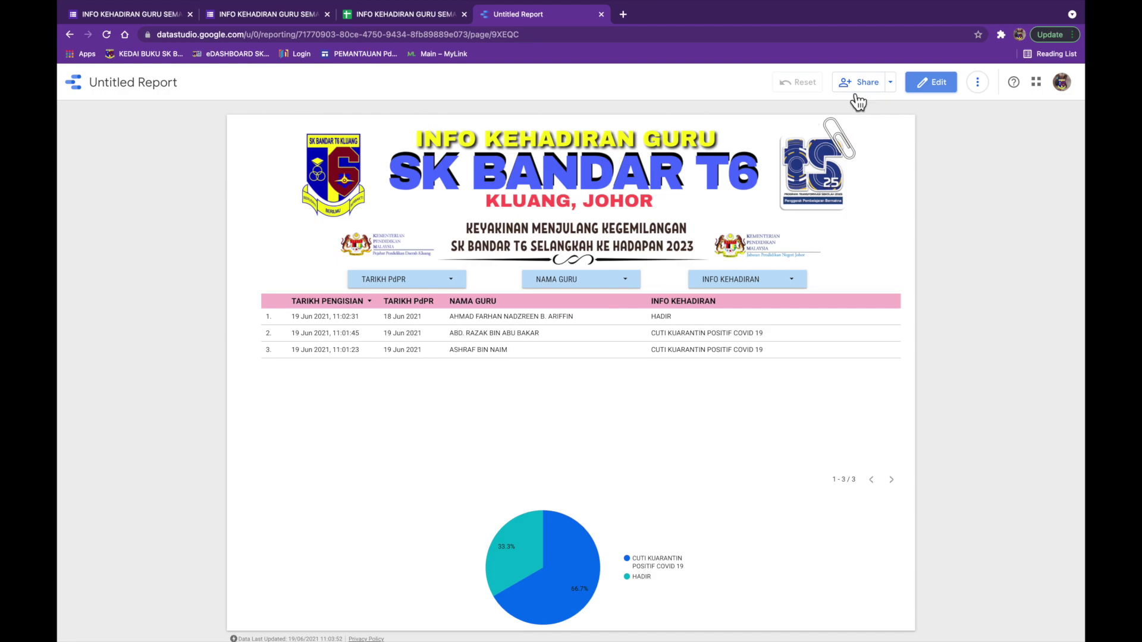
{"action": "left_click", "coordinate": [931, 83]}
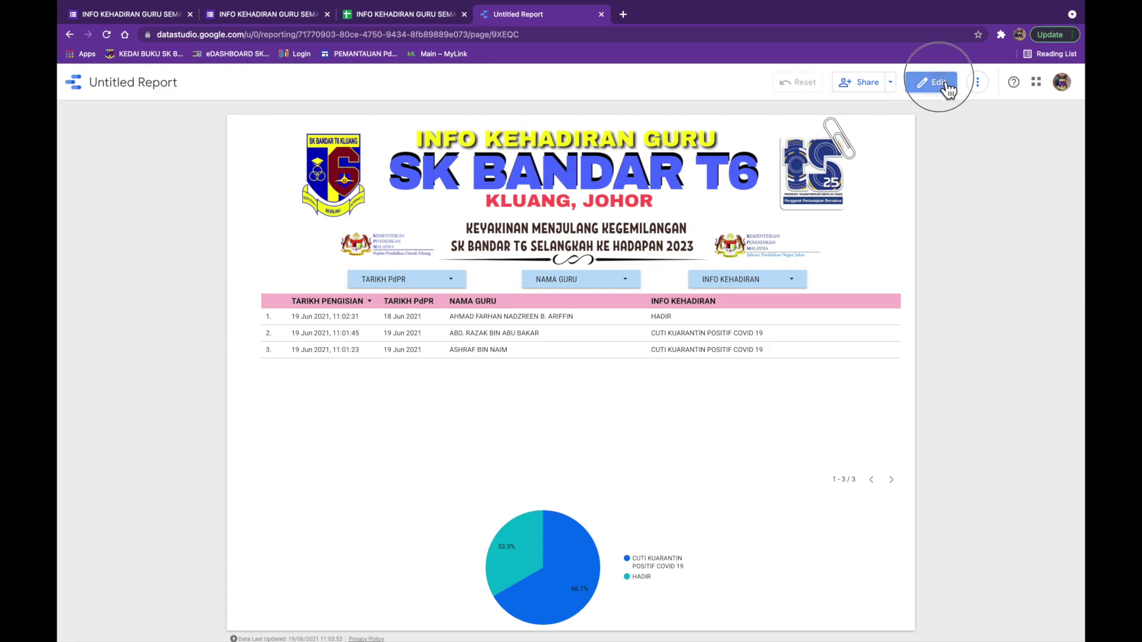
- Rename the report as INFO KEHADIRAN GURU
{"action": "left_click", "coordinate": [174, 79]}
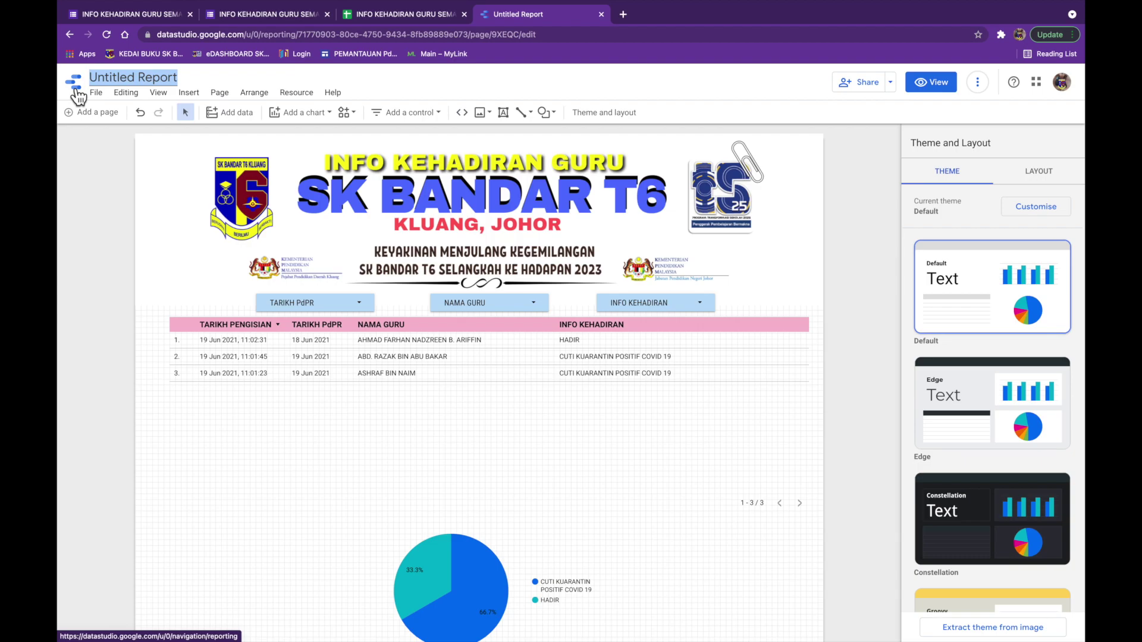
{"action": "type", "text": "INFO KEHAD"}
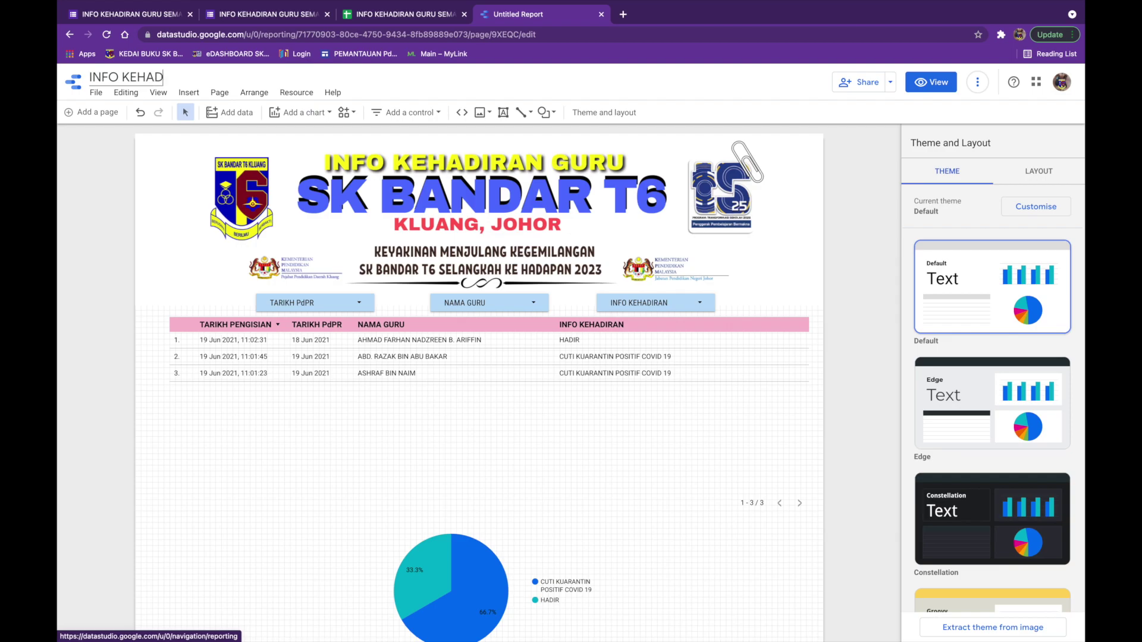
{"action": "type", "text": "IRAN GURU"}
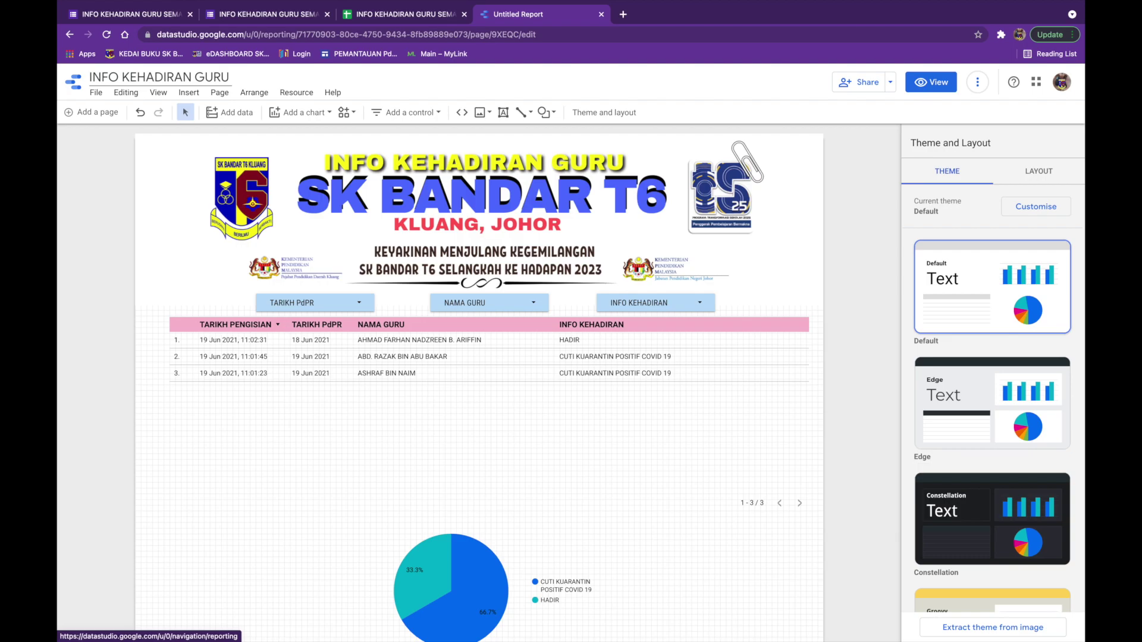
{"action": "left_click", "coordinate": [283, 472]}
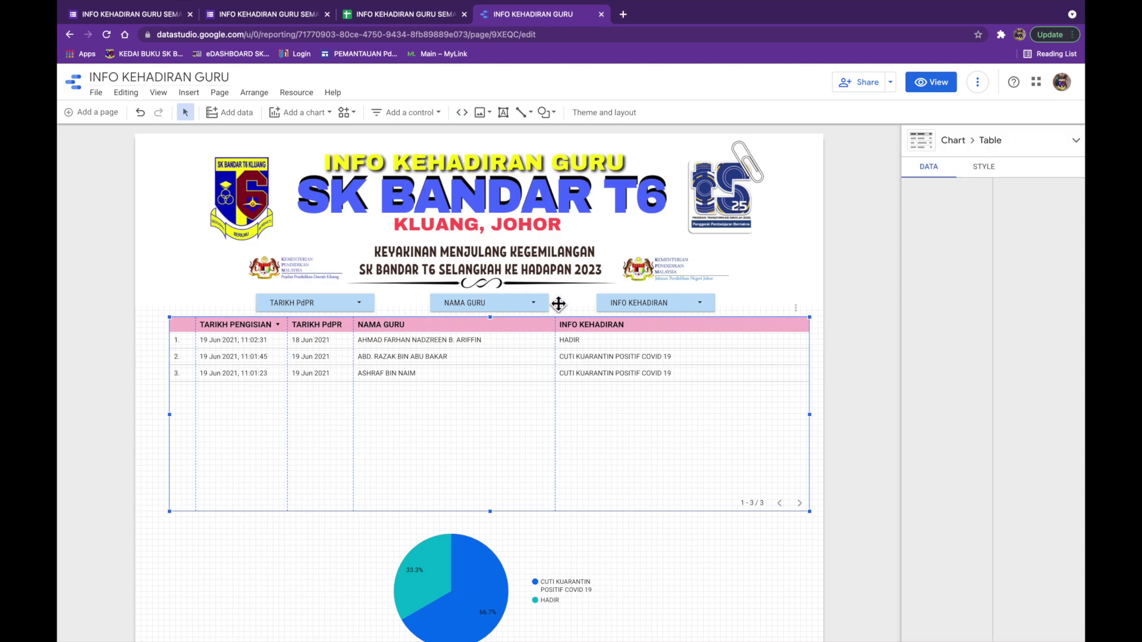
- Set the report's link sharing to "Anyone with the link can view" and save the access change
{"action": "left_click", "coordinate": [799, 241]}
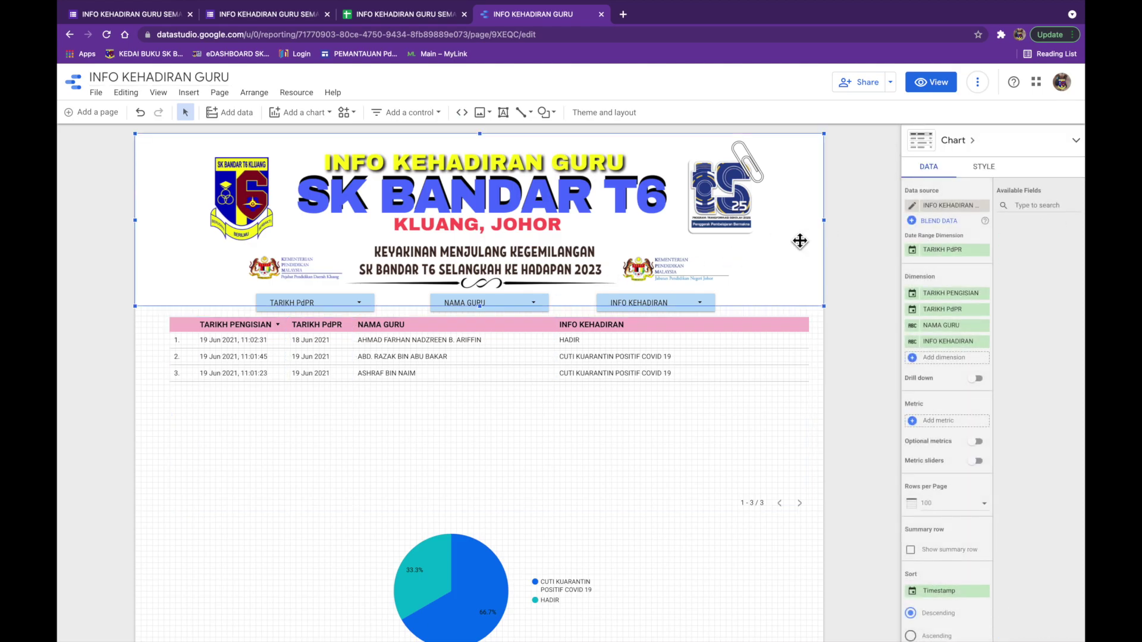
{"action": "left_click", "coordinate": [890, 83]}
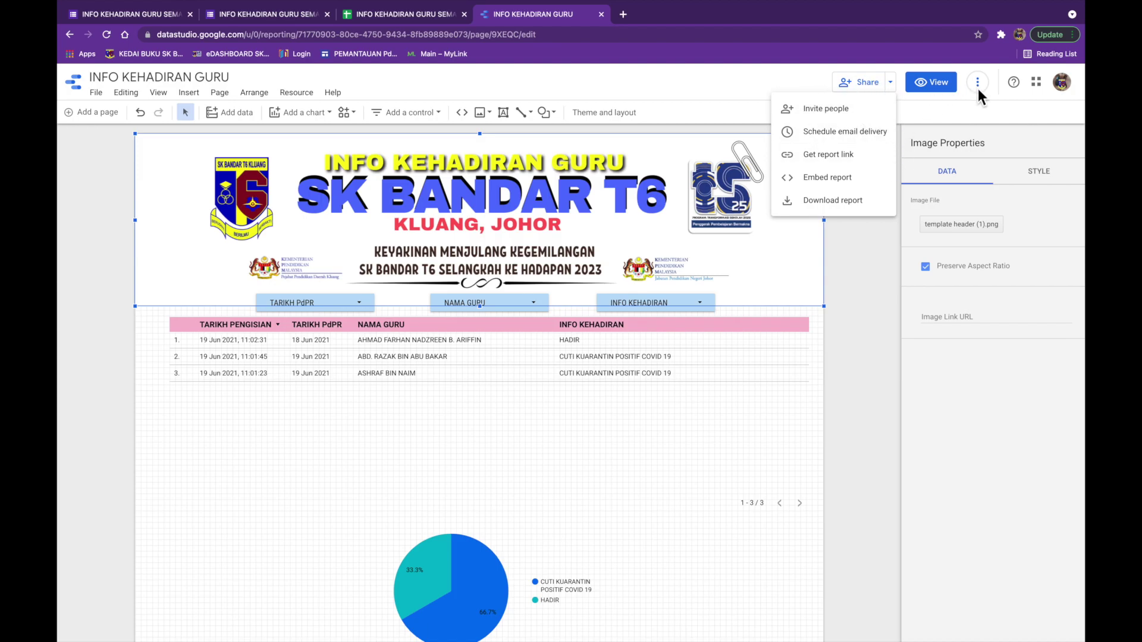
{"action": "left_click", "coordinate": [874, 90]}
{"action": "left_click", "coordinate": [874, 88]}
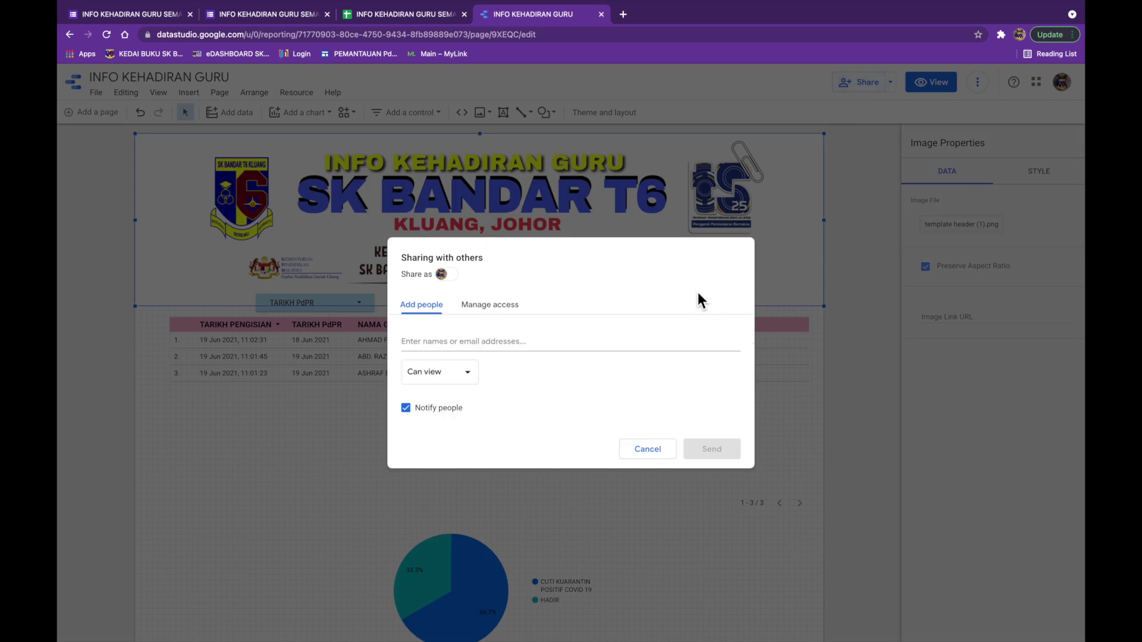
{"action": "left_click", "coordinate": [516, 306]}
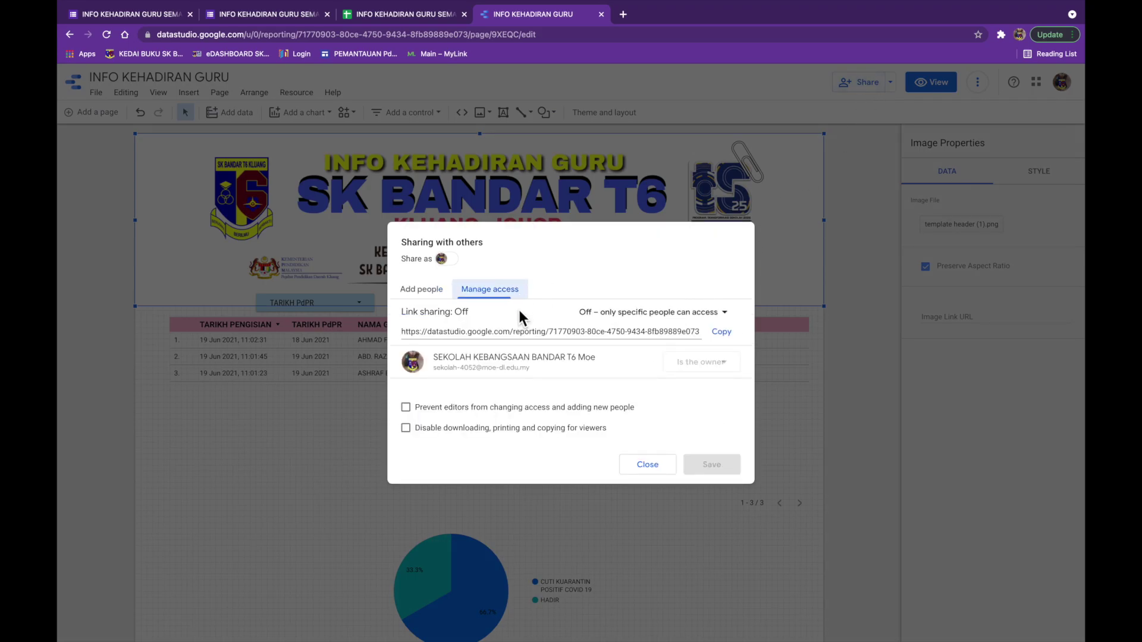
{"action": "left_click", "coordinate": [719, 311]}
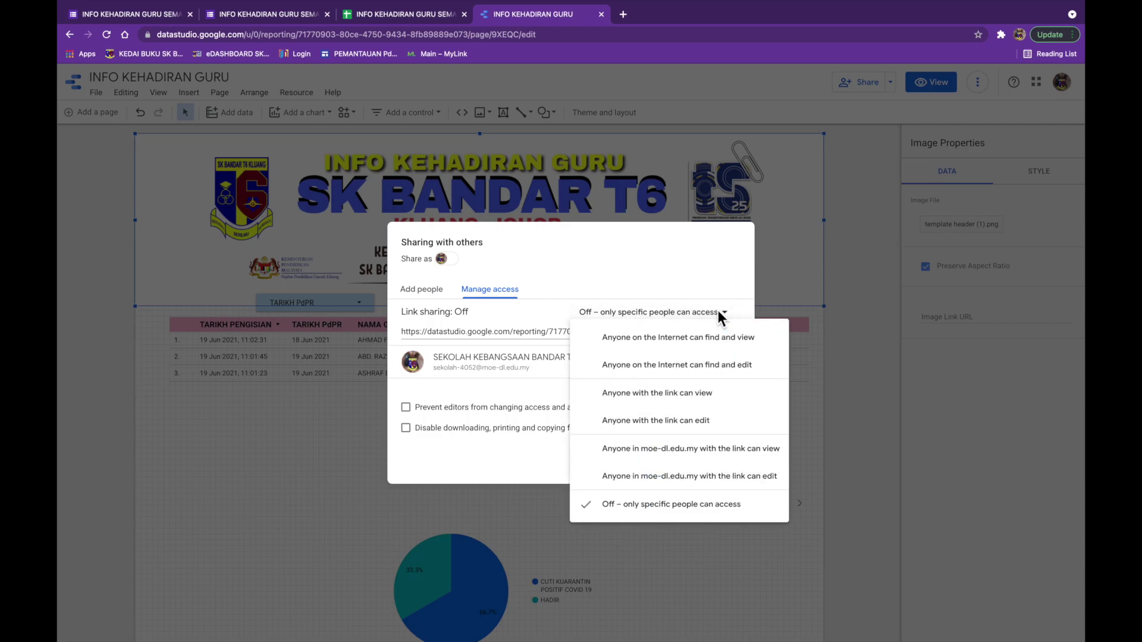
{"action": "left_click", "coordinate": [650, 401]}
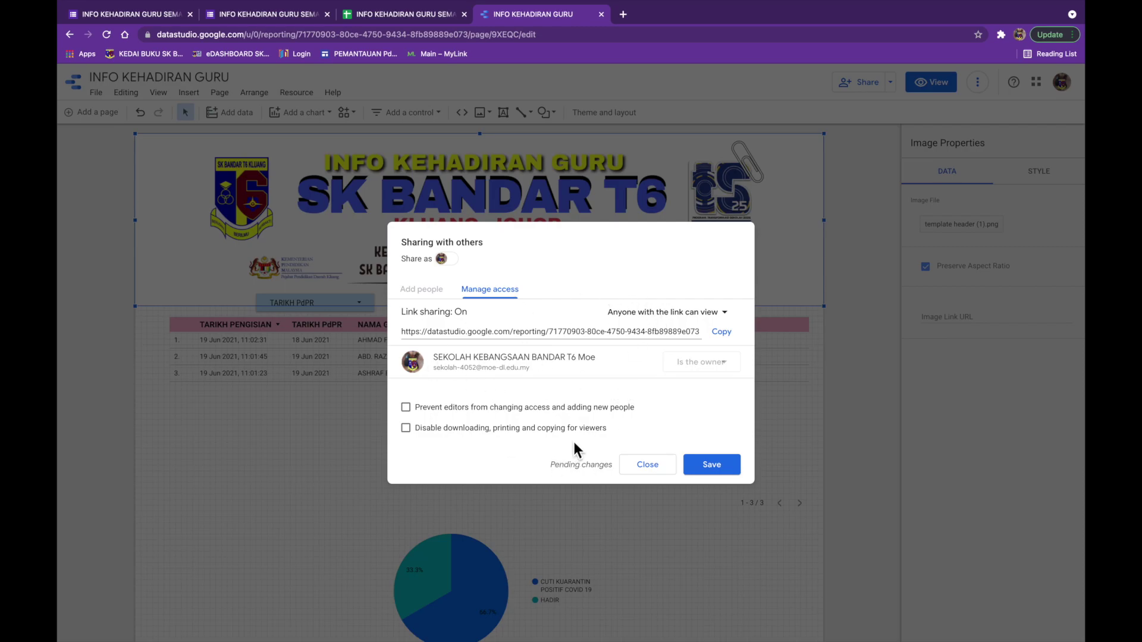
{"action": "left_click", "coordinate": [736, 342]}
{"action": "left_click", "coordinate": [716, 466]}
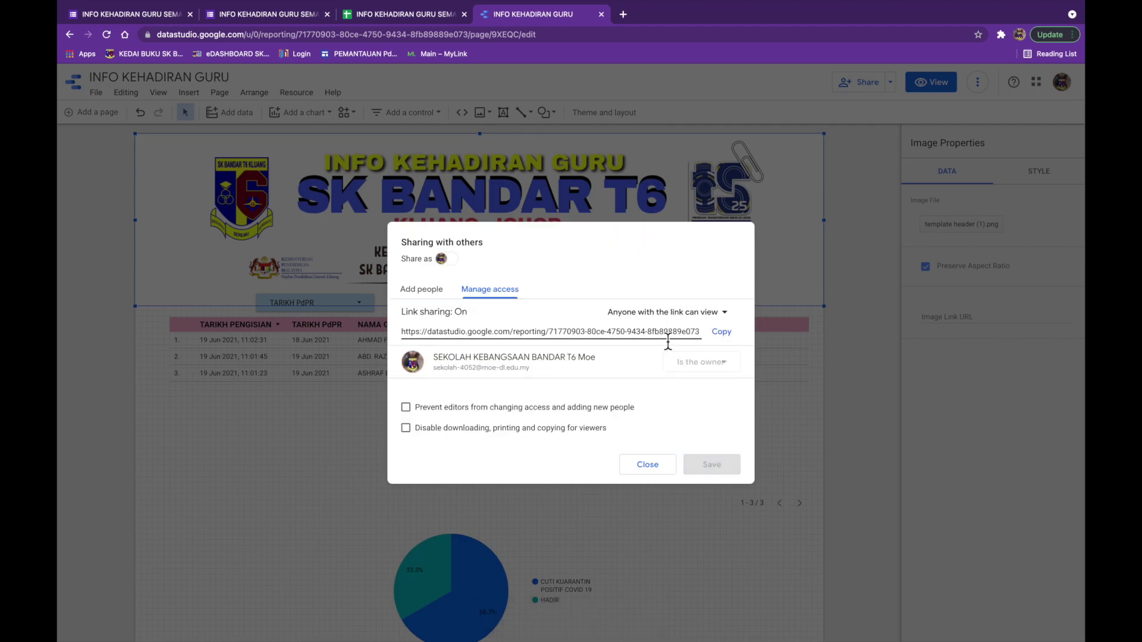
{"action": "left_click", "coordinate": [665, 468]}
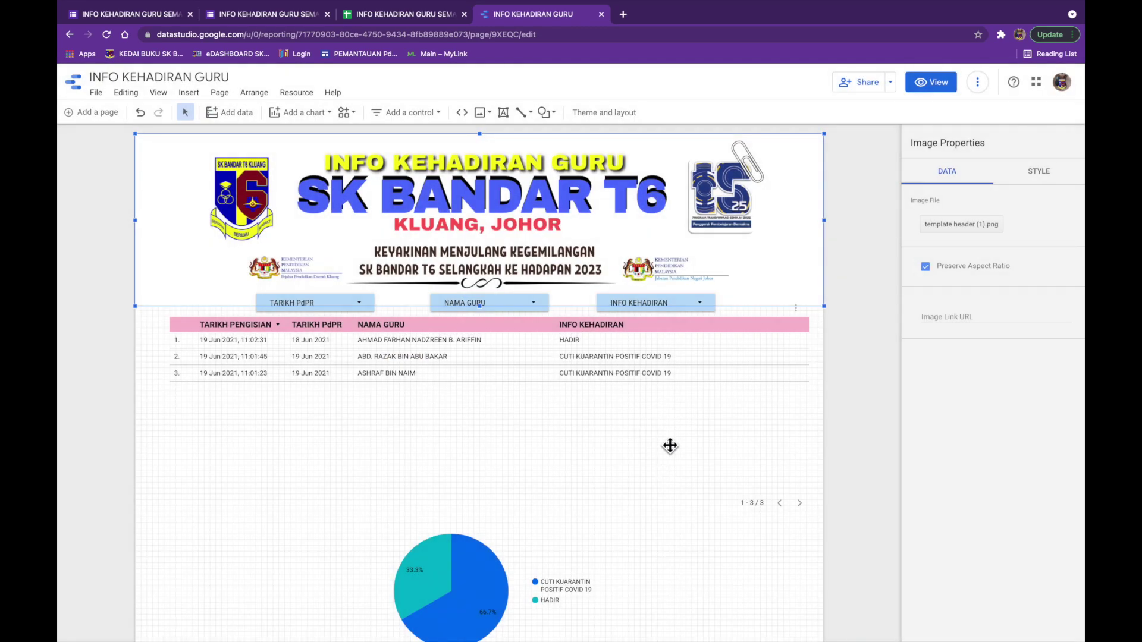
- Preview the report in view mode and check the options in the NAMA GURU filter
{"action": "left_click", "coordinate": [655, 468]}
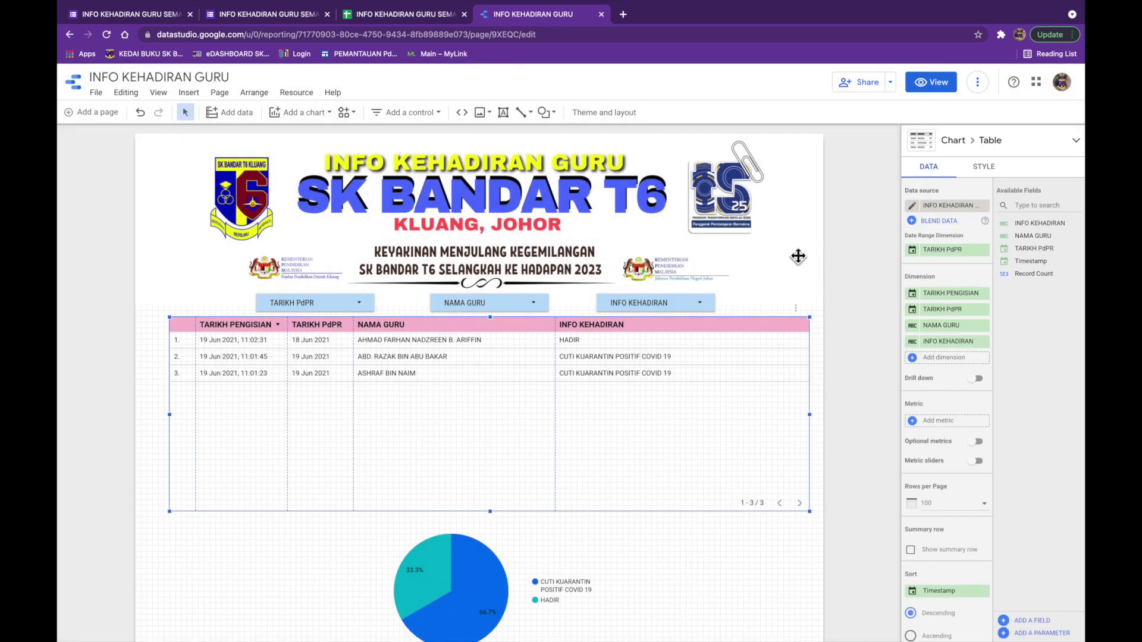
{"action": "left_click", "coordinate": [940, 93]}
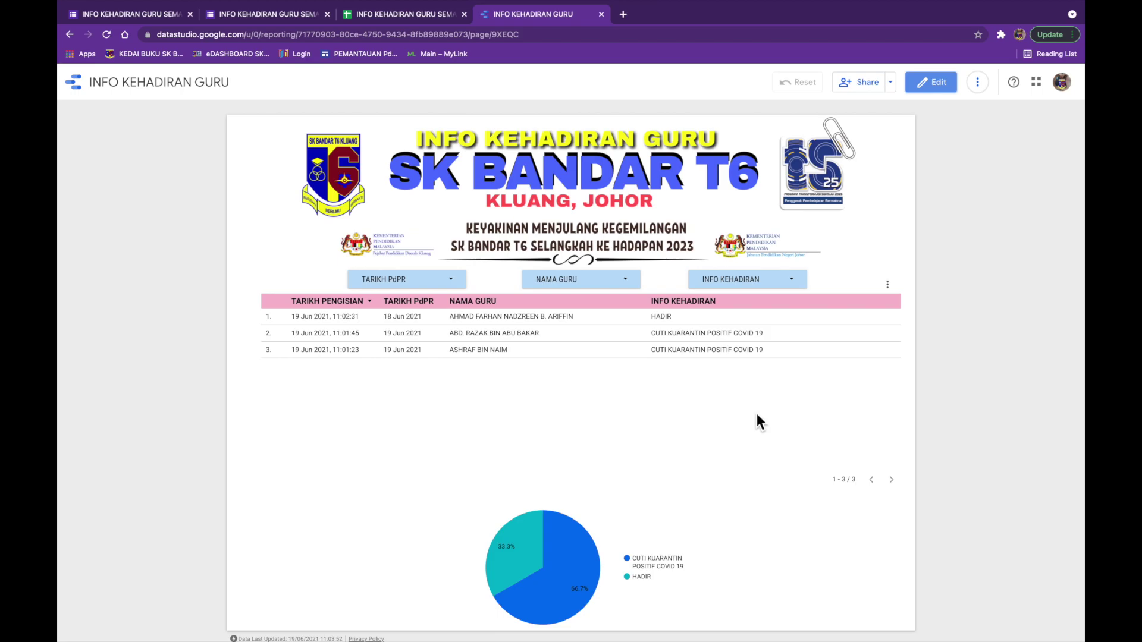
{"action": "left_click", "coordinate": [633, 284]}
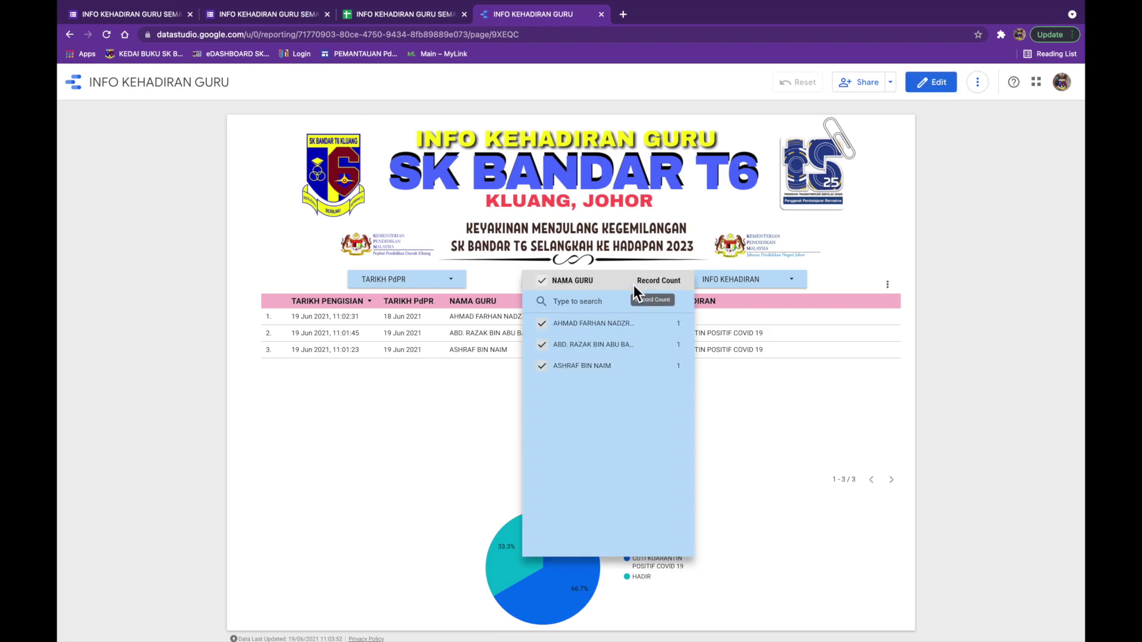
{"action": "left_click", "coordinate": [459, 500]}
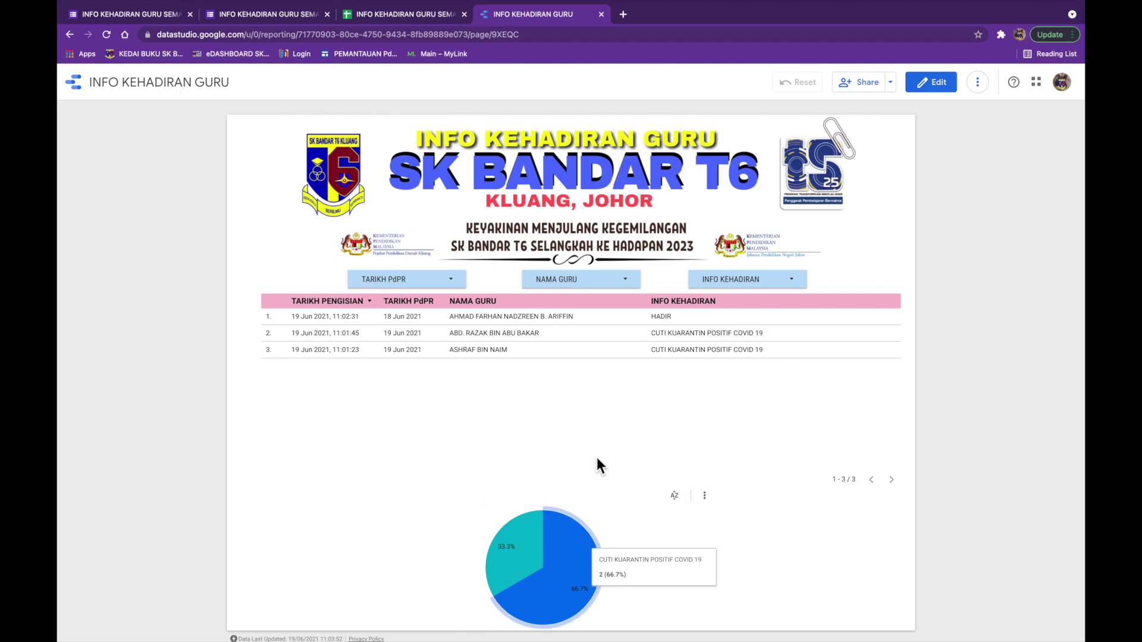